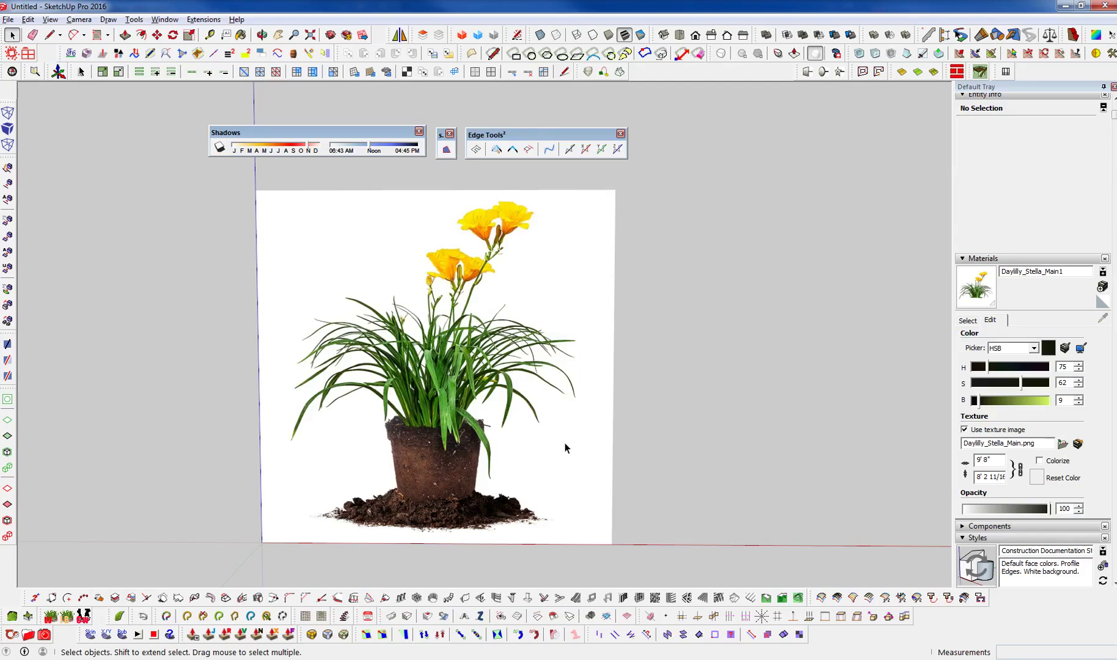
pyautogui.moveTo(550, 451)
pyautogui.keyDown('shift'); pyautogui.mouseDown(button='middle')
pyautogui.moveTo(569, 449)
pyautogui.moveTo(580, 420)
pyautogui.mouseUp(button='middle'); pyautogui.keyUp('shift')
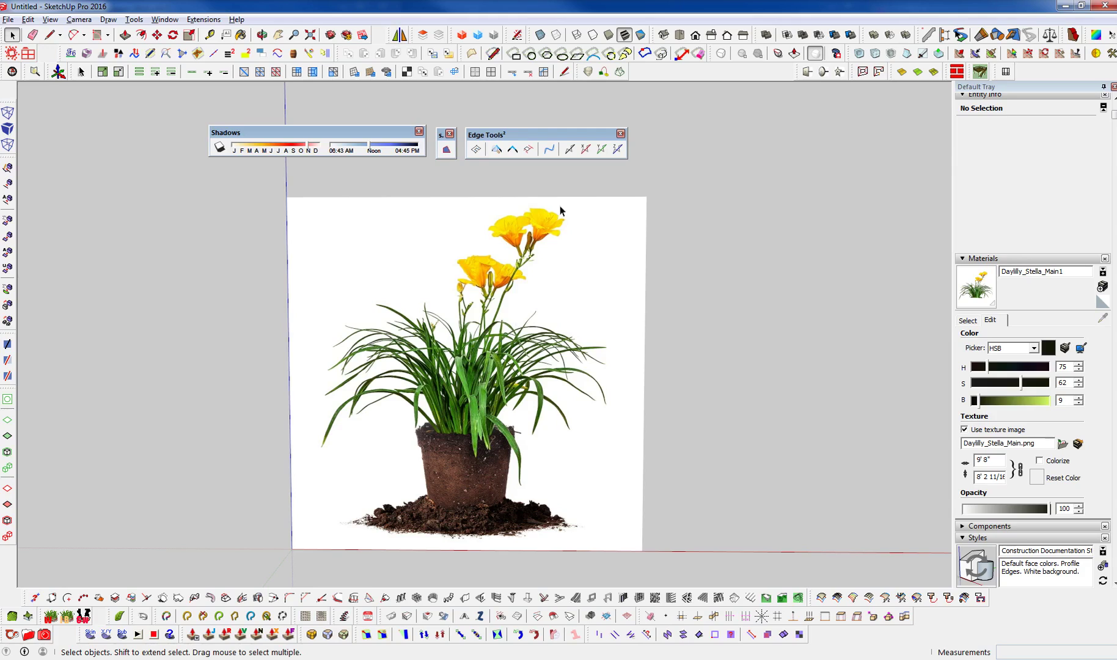
pyautogui.moveTo(430, 442)
pyautogui.mouseDown(button='middle')
pyautogui.moveTo(532, 467)
pyautogui.moveTo(451, 485)
pyautogui.mouseUp(button='middle')
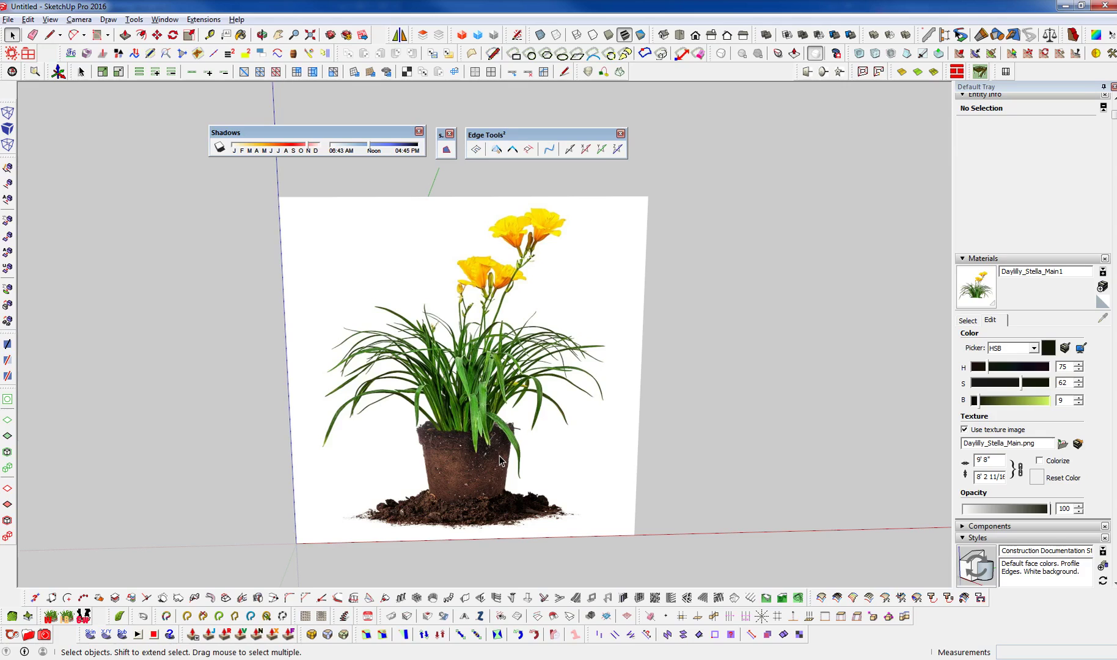
pyautogui.moveTo(583, 466); pyautogui.dragTo(498, 459, button='middle')
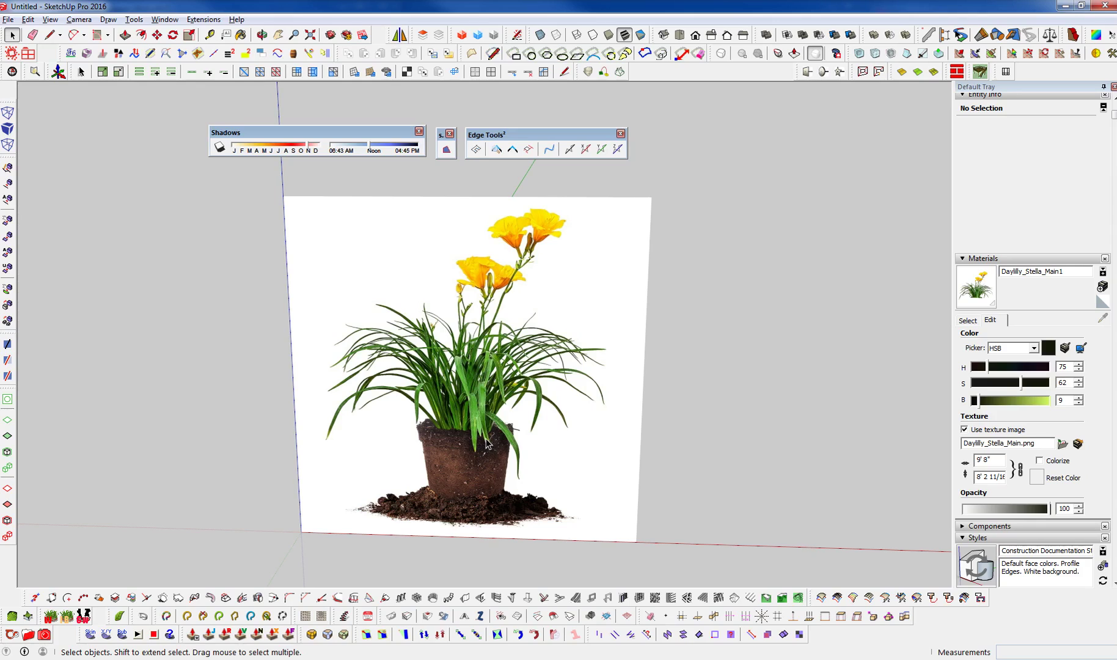
pyautogui.moveTo(490, 440); pyautogui.dragTo(500, 461, button='middle')
pyautogui.moveTo(563, 499); pyautogui.dragTo(379, 464, button='middle')
# Explode the imported daylily image and turn the resulting textured face into a group.
pyautogui.click(547, 466)
pyautogui.scroll(1, 1003, 178)
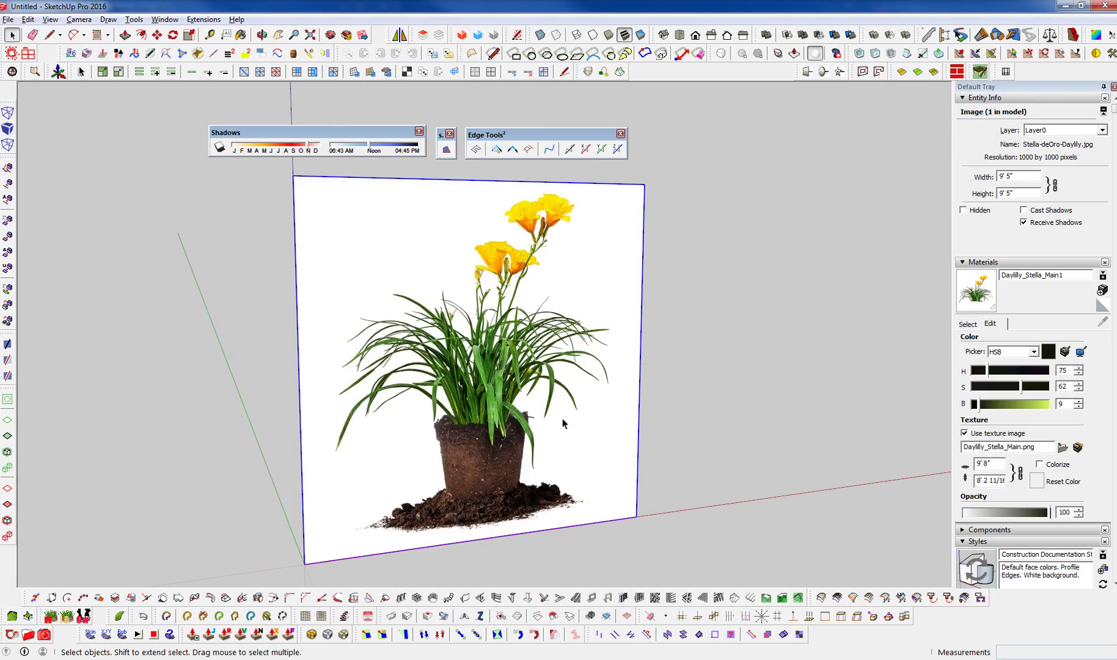
pyautogui.moveTo(566, 420); pyautogui.dragTo(536, 430, button='middle')
pyautogui.rightClick(475, 403)
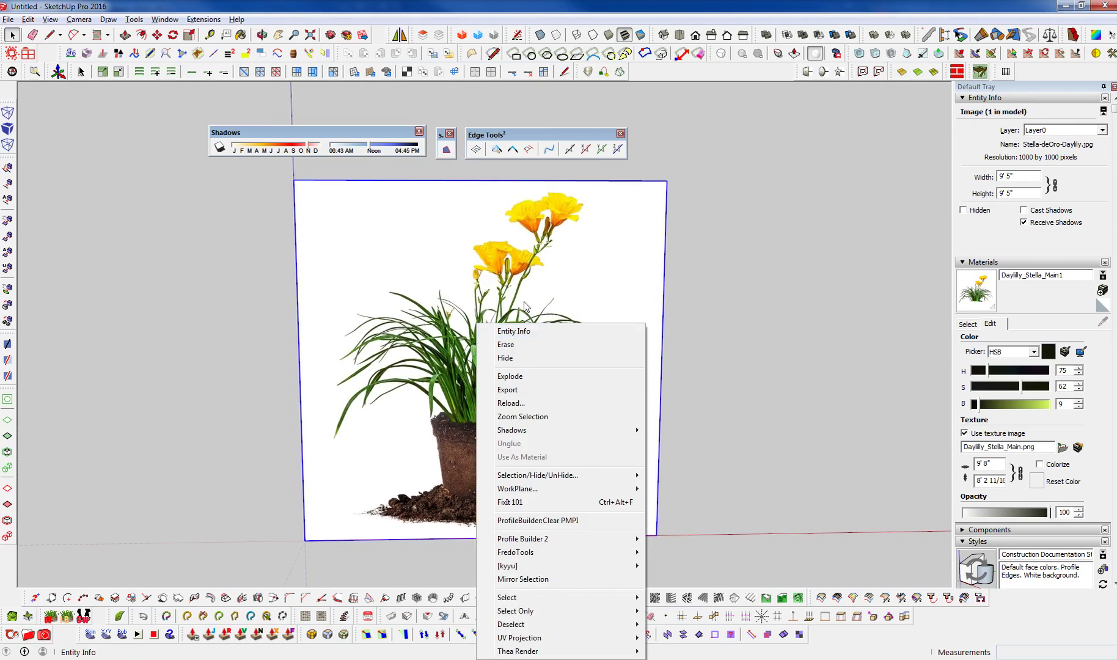
pyautogui.click(529, 376)
pyautogui.moveTo(591, 419); pyautogui.dragTo(463, 383, button='middle')
pyautogui.press('g')
# Check which program is set as the default image editor in the system preferences.
pyautogui.moveTo(852, 413); pyautogui.dragTo(781, 353, button='middle')
pyautogui.click(165, 20)
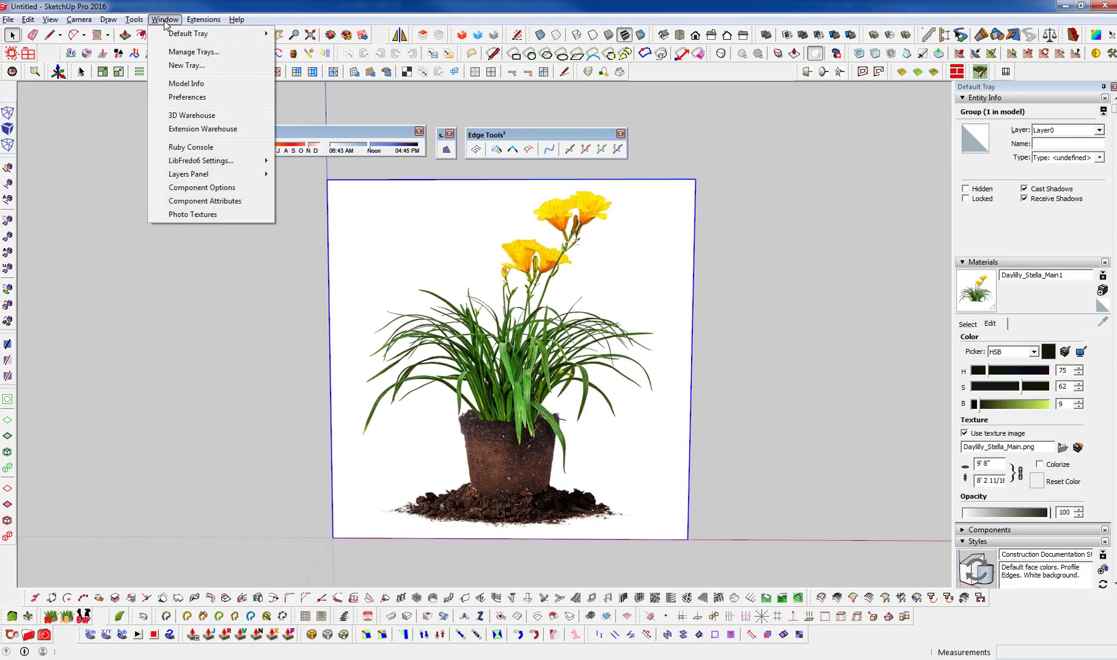
pyautogui.click(187, 96)
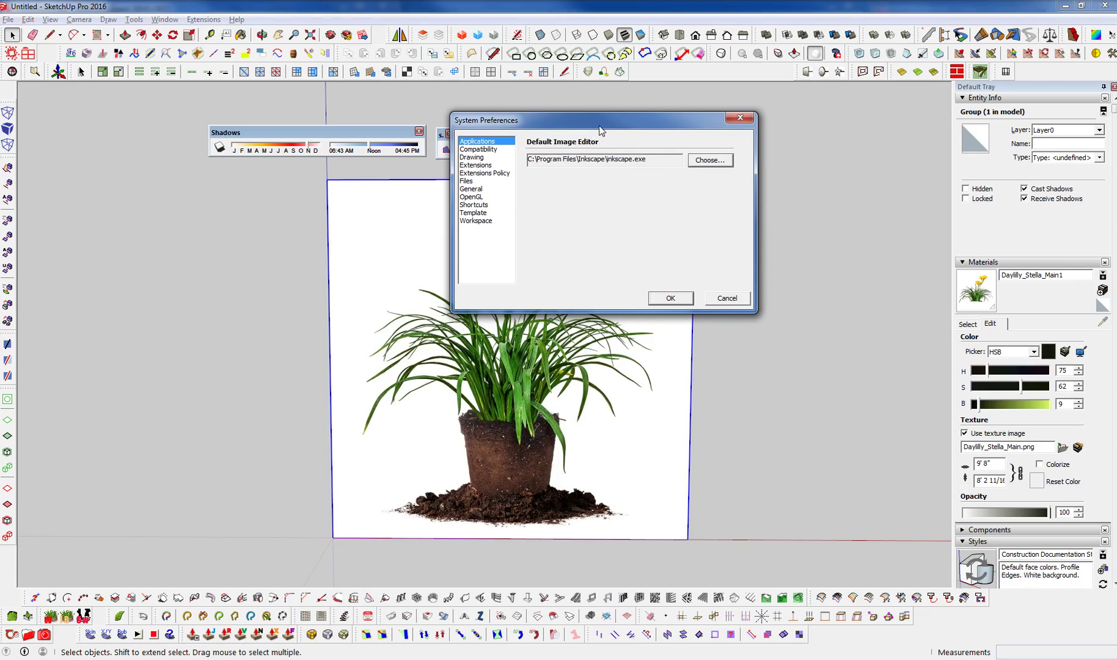
pyautogui.moveTo(601, 131); pyautogui.dragTo(294, 118)
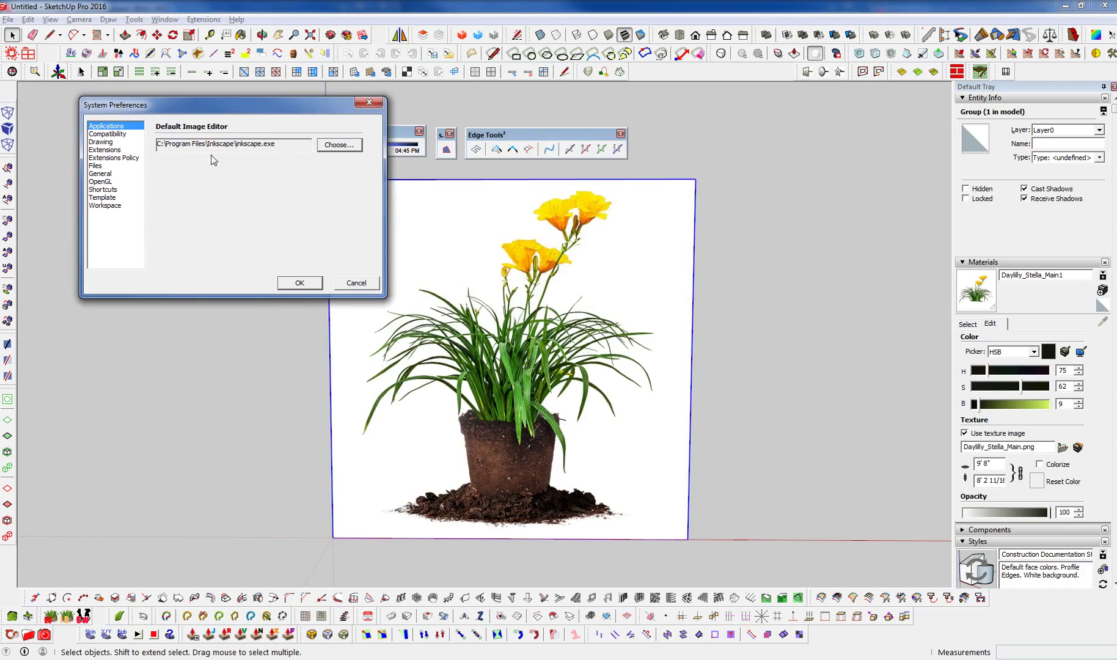
pyautogui.click(285, 287)
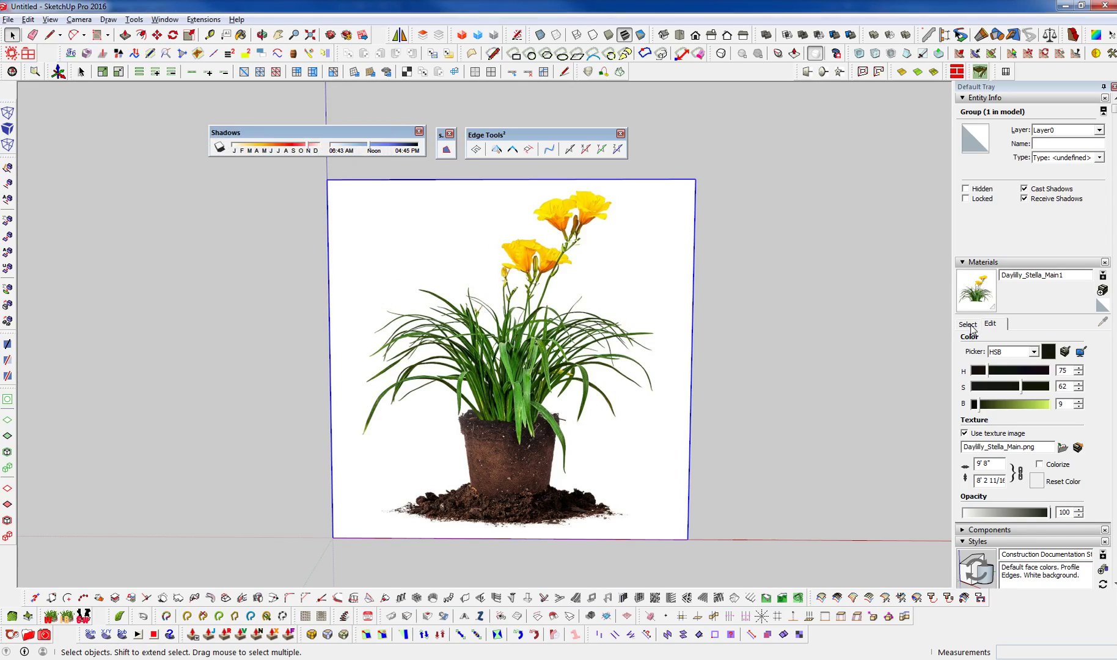
# Sample the material from the daylily face and open it for editing.
pyautogui.click(971, 324)
pyautogui.click(1103, 322)
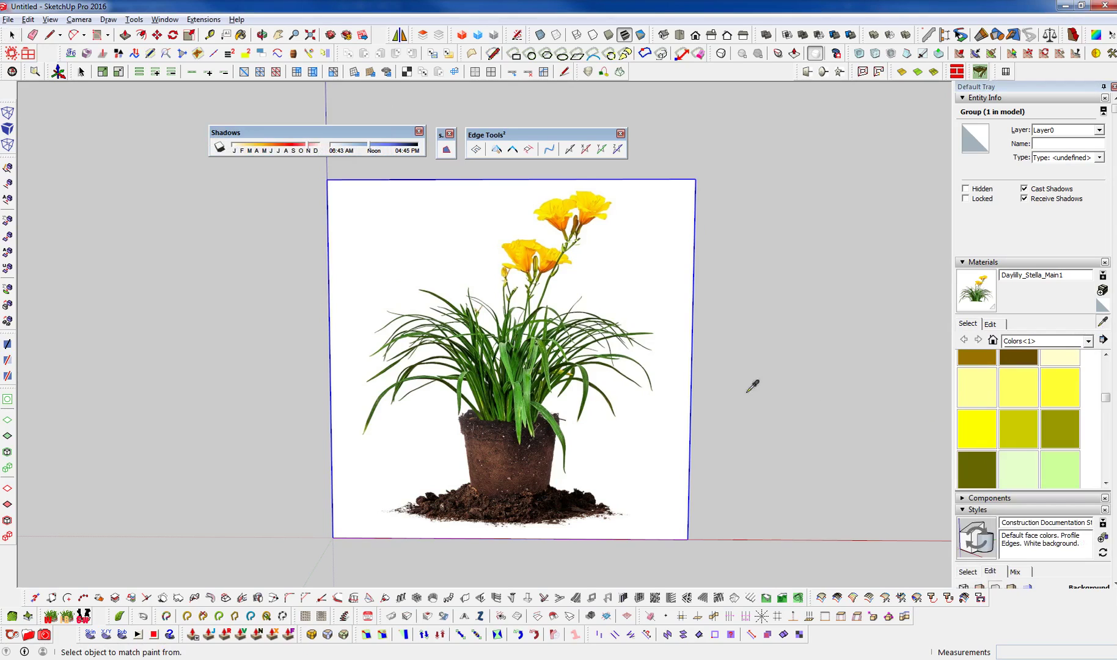
pyautogui.click(509, 355)
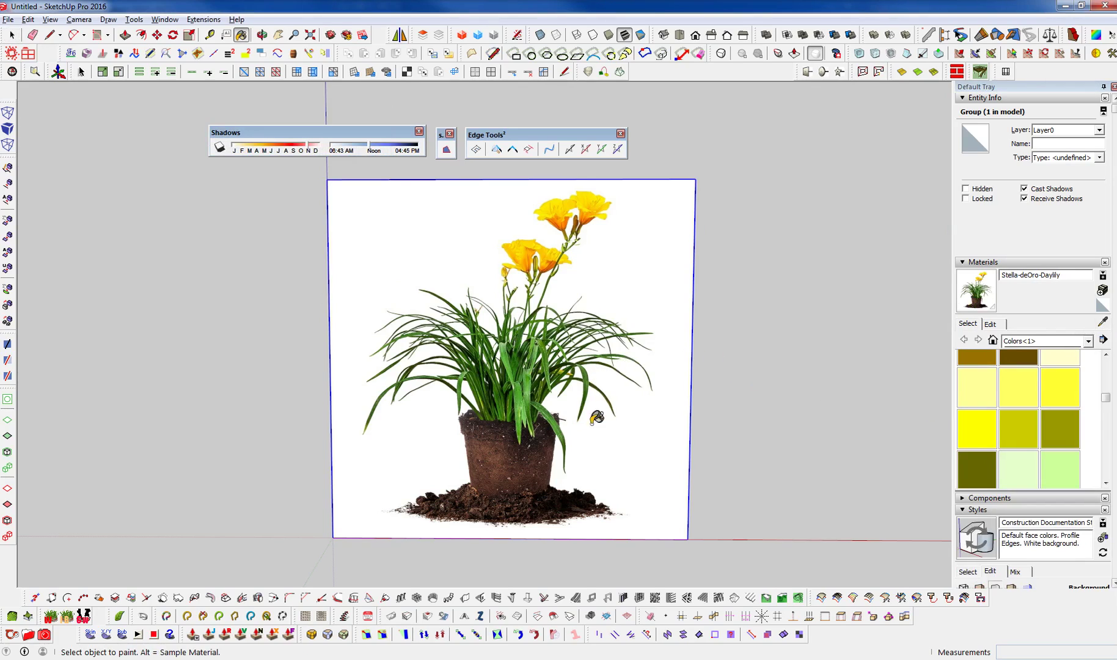
pyautogui.click(989, 324)
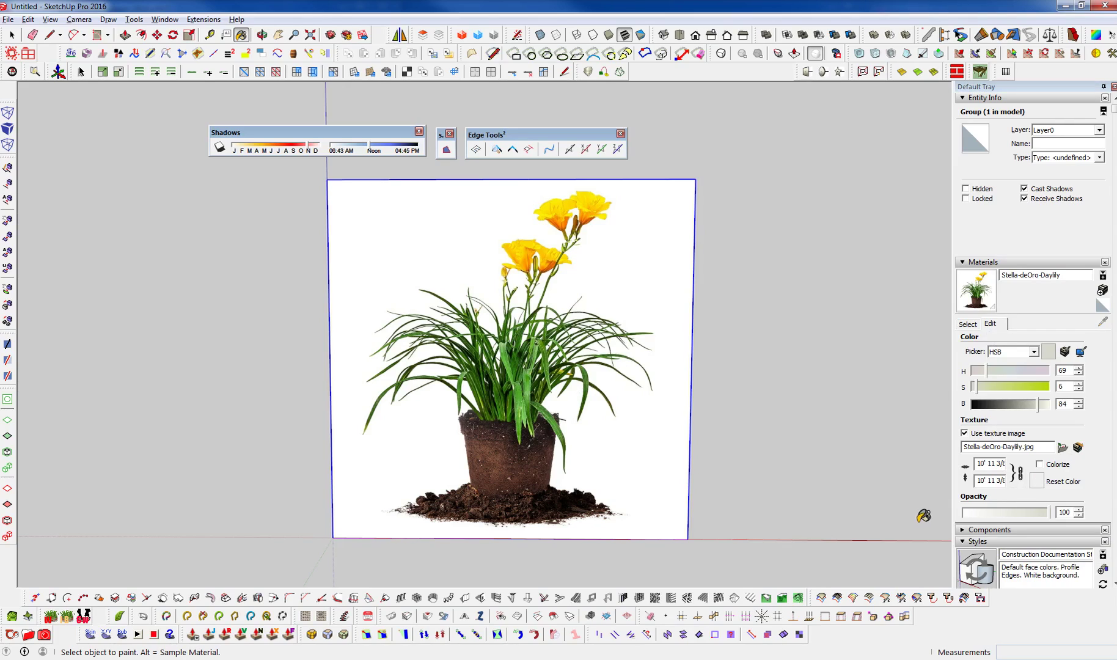
# Open the daylily texture in Inkscape, importing it embedded with DPI from file and smooth rendering, and maximize the window.
pyautogui.click(543, 369)
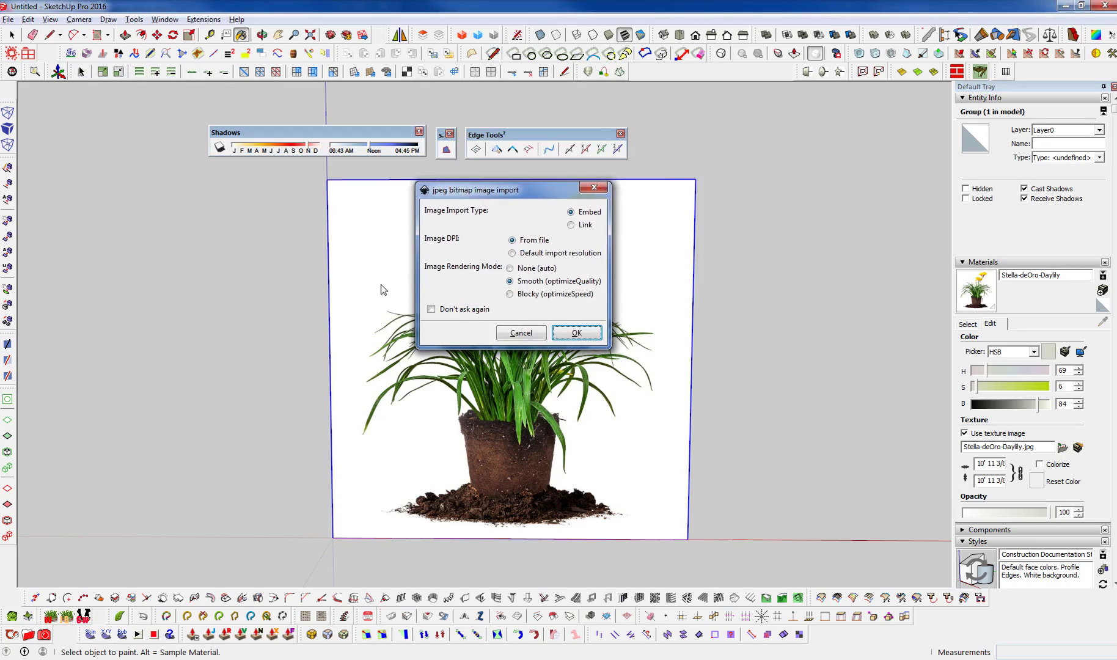
pyautogui.click(576, 332)
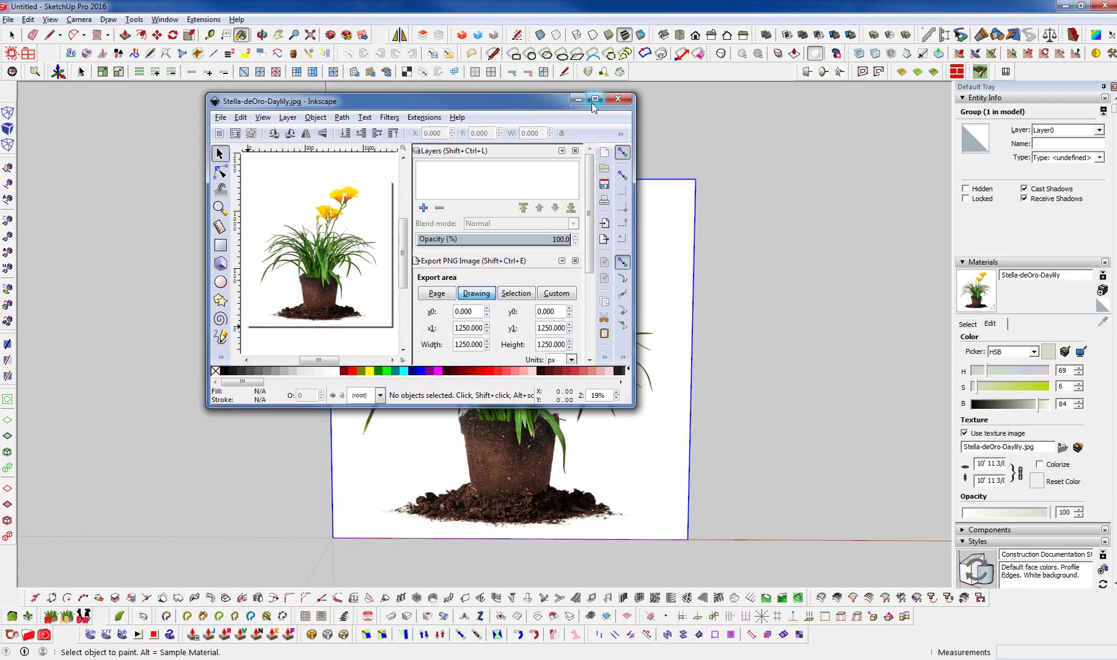
pyautogui.click(595, 98)
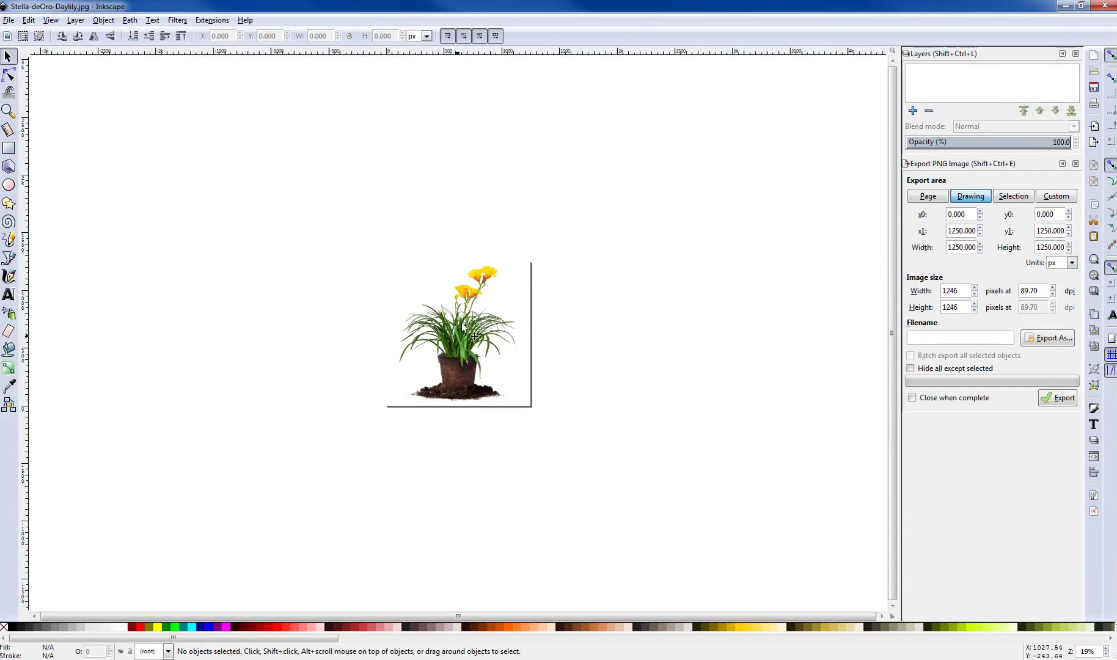
# Draw a closed straight-segment path around the leaves and flowers, following the pot's rim so the pot and soil stay outside.
pyautogui.keyDown('ctrl'); pyautogui.scroll(3, 457, 348); pyautogui.keyUp('ctrl')
pyautogui.keyDown('ctrl'); pyautogui.scroll(1, 498, 364); pyautogui.keyUp('ctrl')
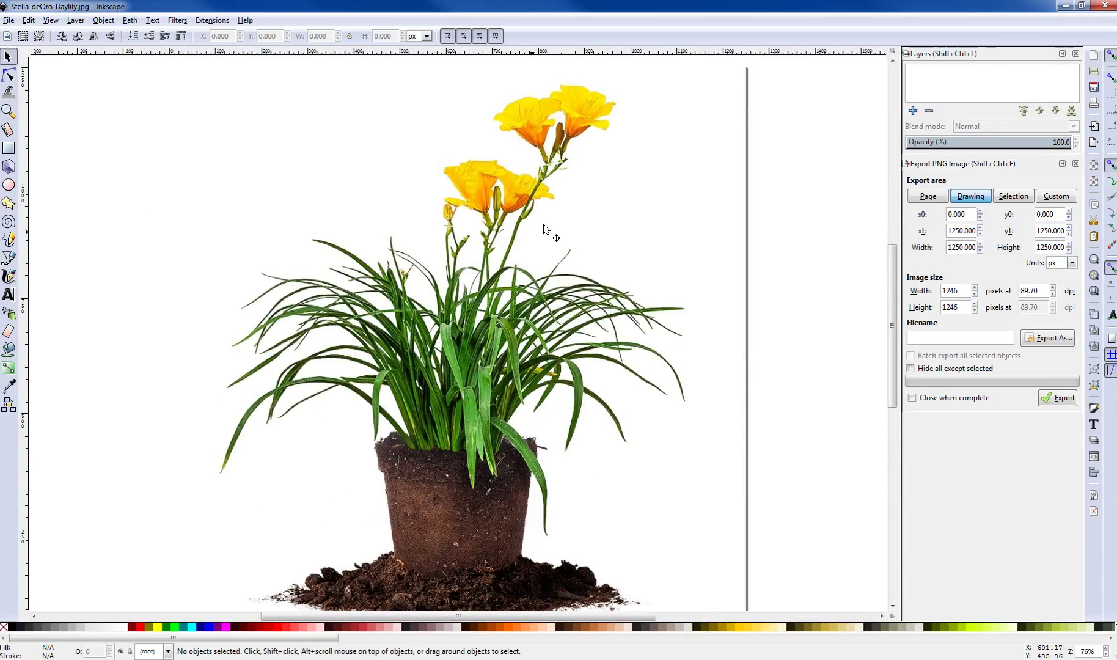
pyautogui.keyDown('ctrl'); pyautogui.scroll(-1, 387, 484); pyautogui.keyUp('ctrl')
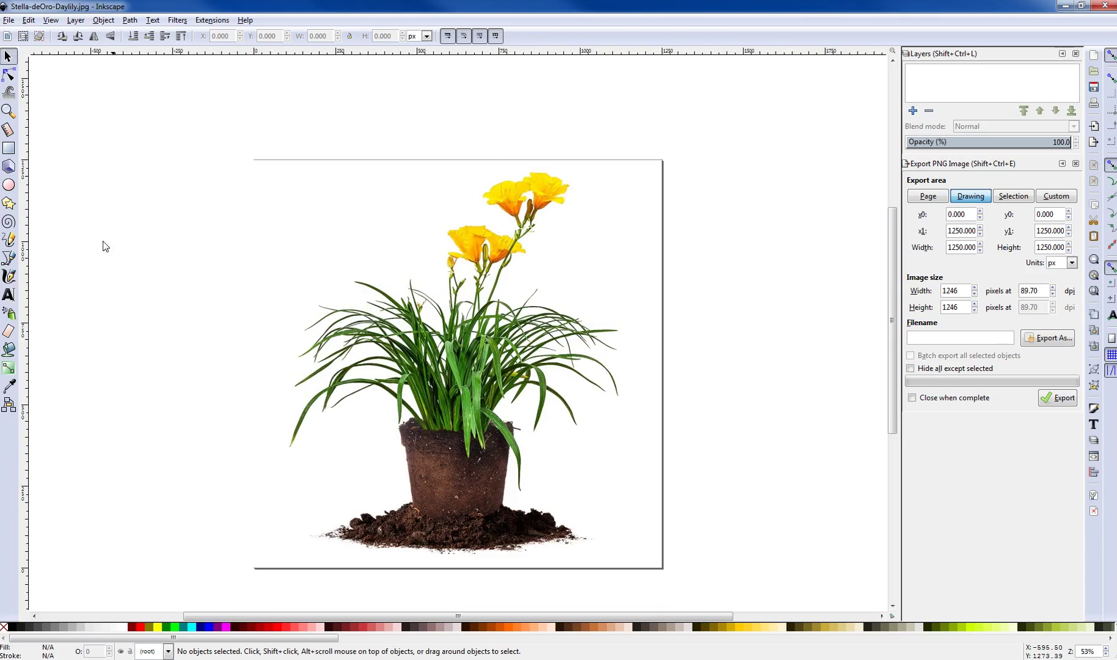
pyautogui.click(10, 260)
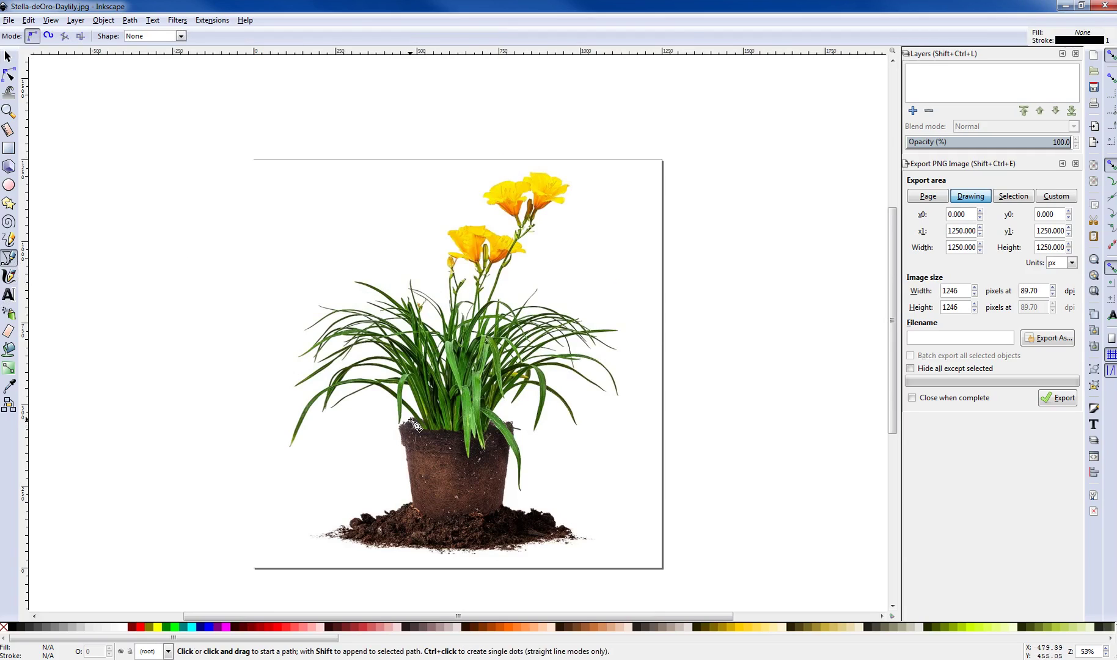
pyautogui.click(411, 417)
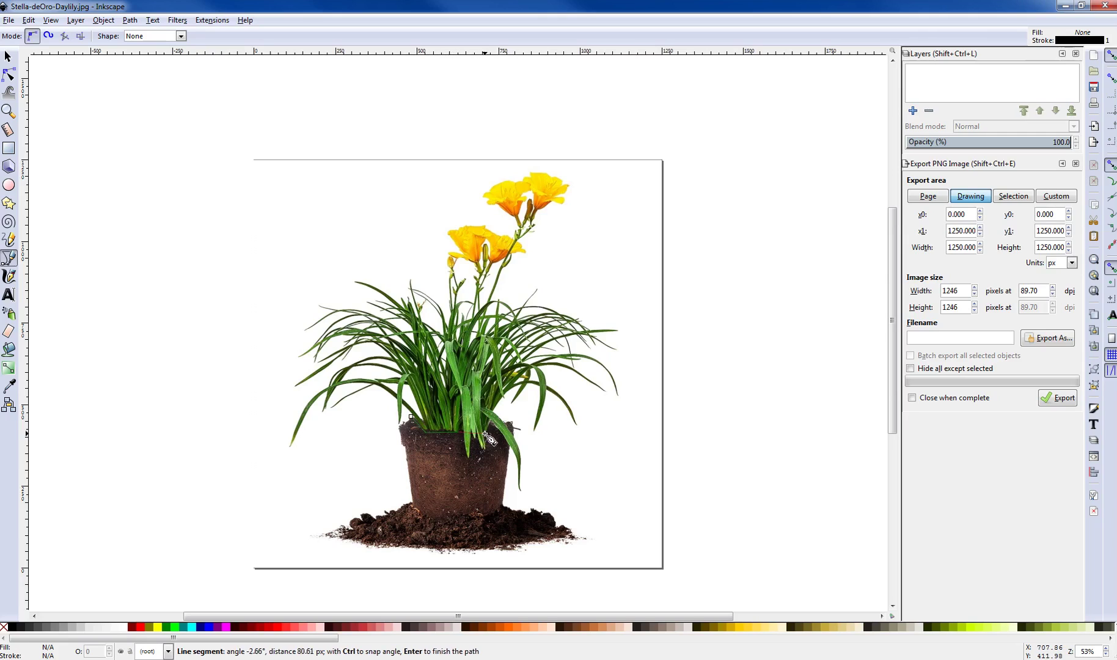
pyautogui.click(487, 434)
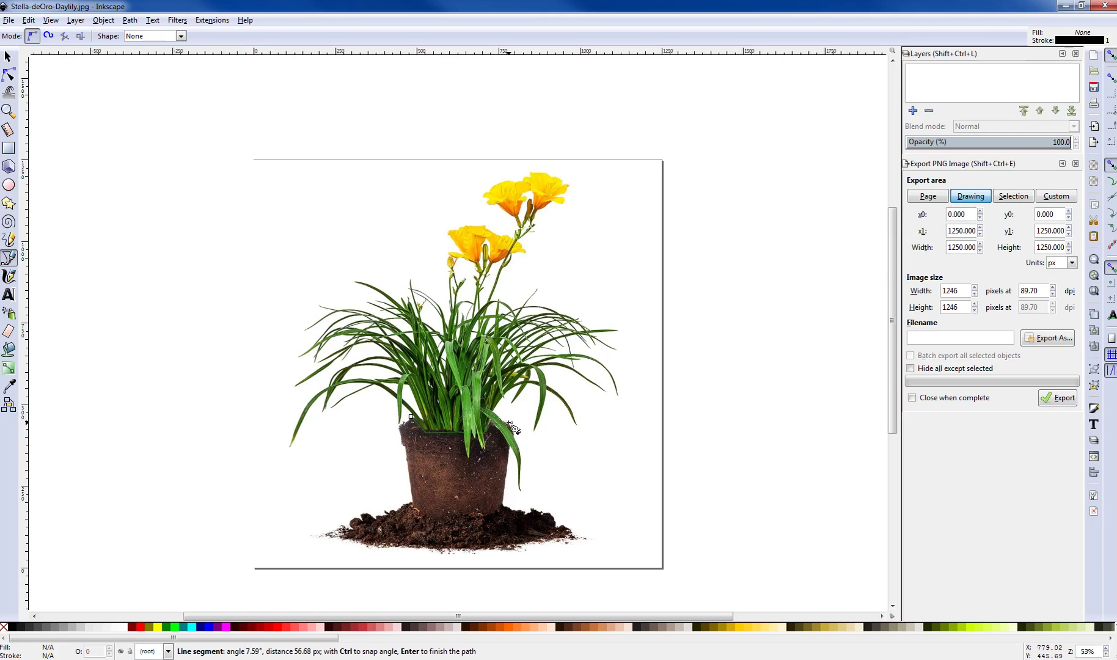
pyautogui.click(512, 422)
pyautogui.click(549, 448)
pyautogui.click(629, 426)
pyautogui.click(633, 358)
pyautogui.moveTo(622, 244); pyautogui.dragTo(619, 229)
pyautogui.click(571, 163)
pyautogui.click(426, 164)
pyautogui.click(340, 225)
pyautogui.click(259, 322)
pyautogui.click(370, 453)
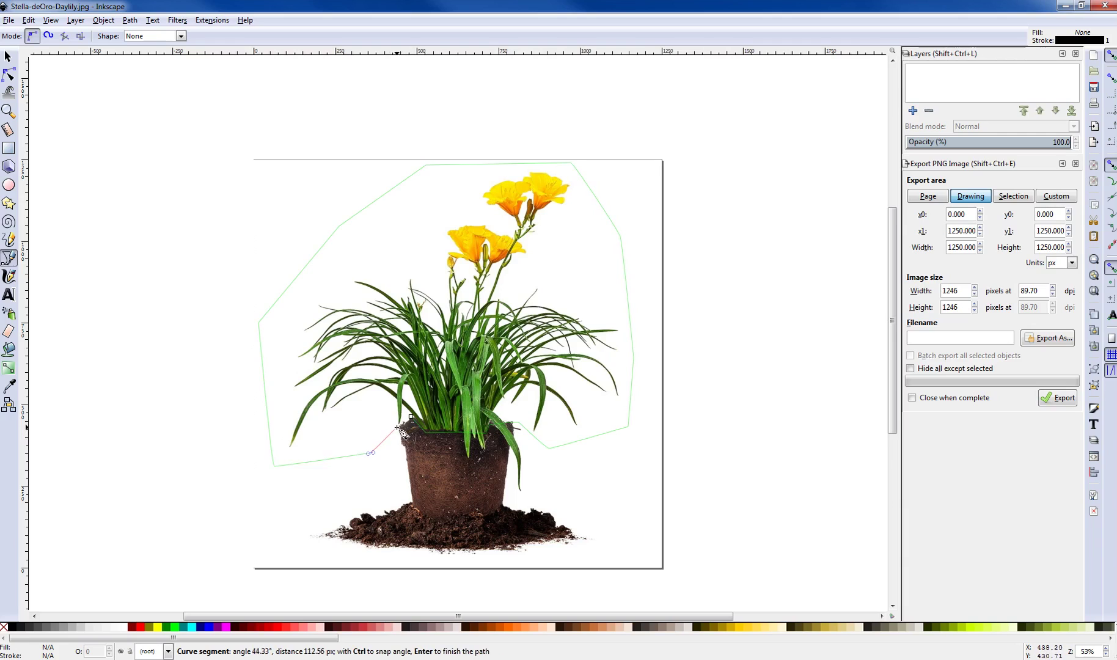
pyautogui.click(412, 419)
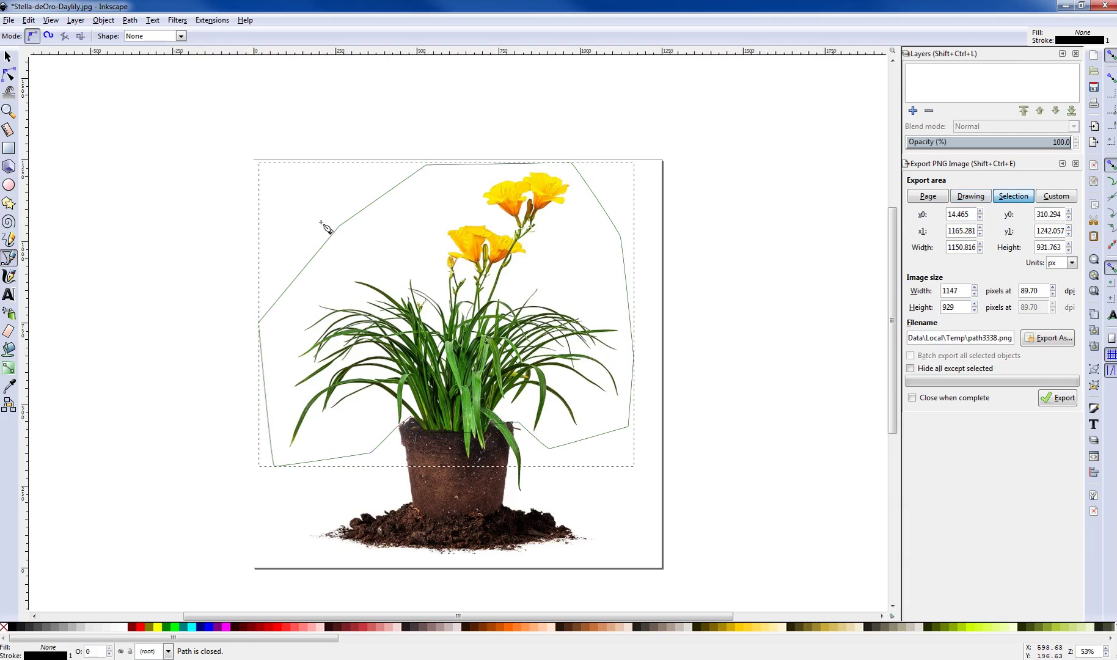
# Clip the daylily image to the drawn outline path.
pyautogui.click(7, 58)
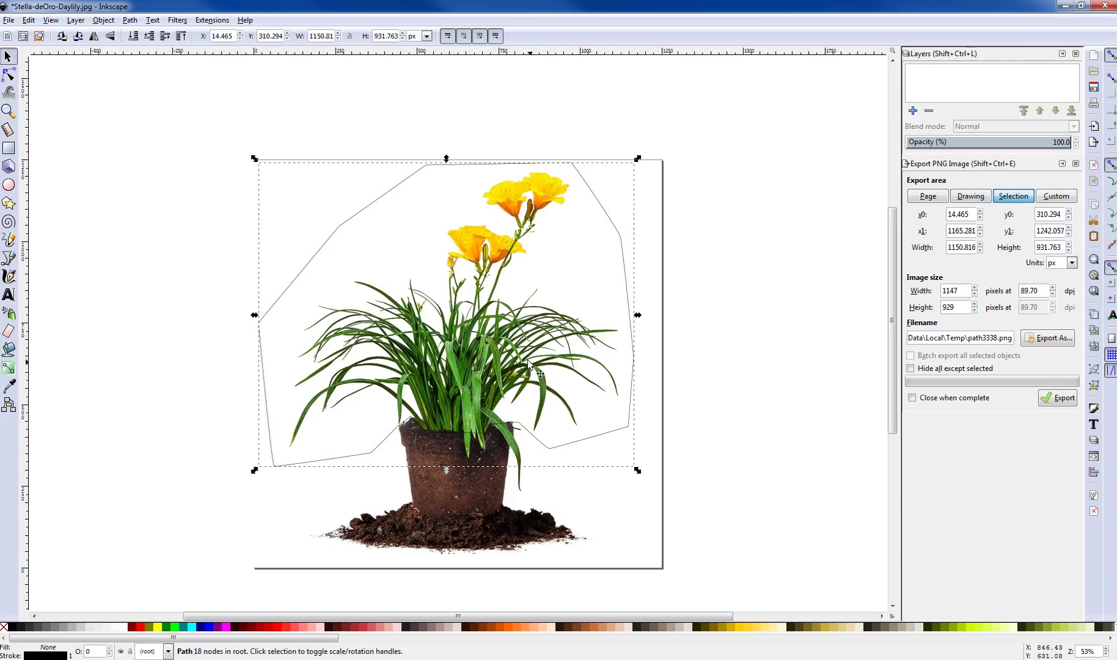
pyautogui.keyDown('shift'); pyautogui.click(463, 300); pyautogui.keyUp('shift')
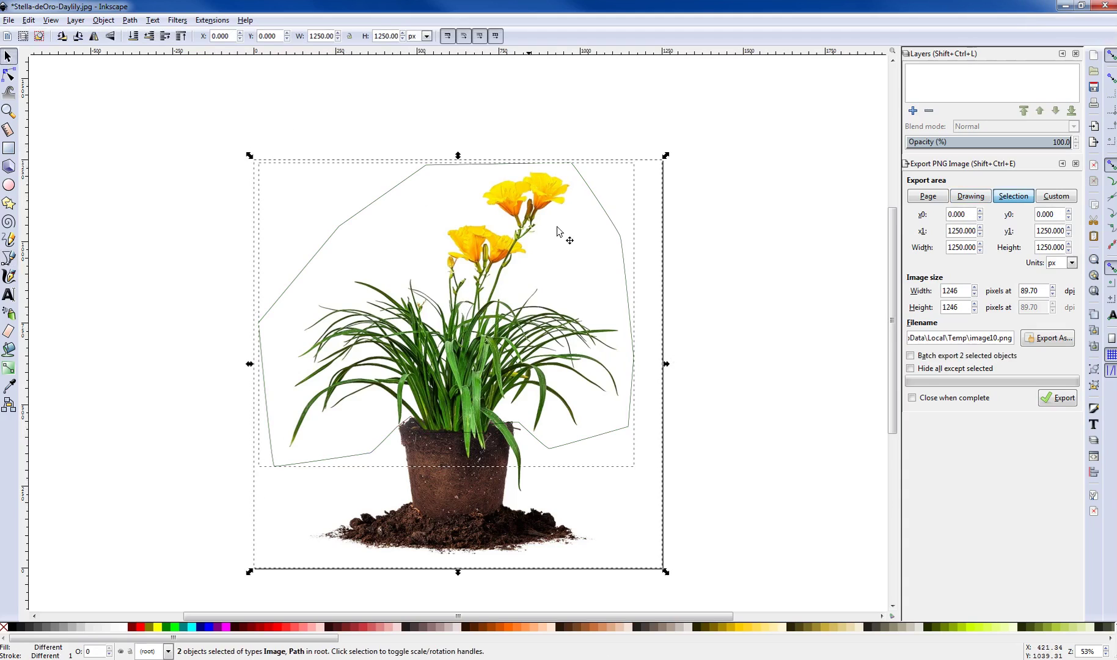
pyautogui.rightClick(465, 212)
pyautogui.click(506, 479)
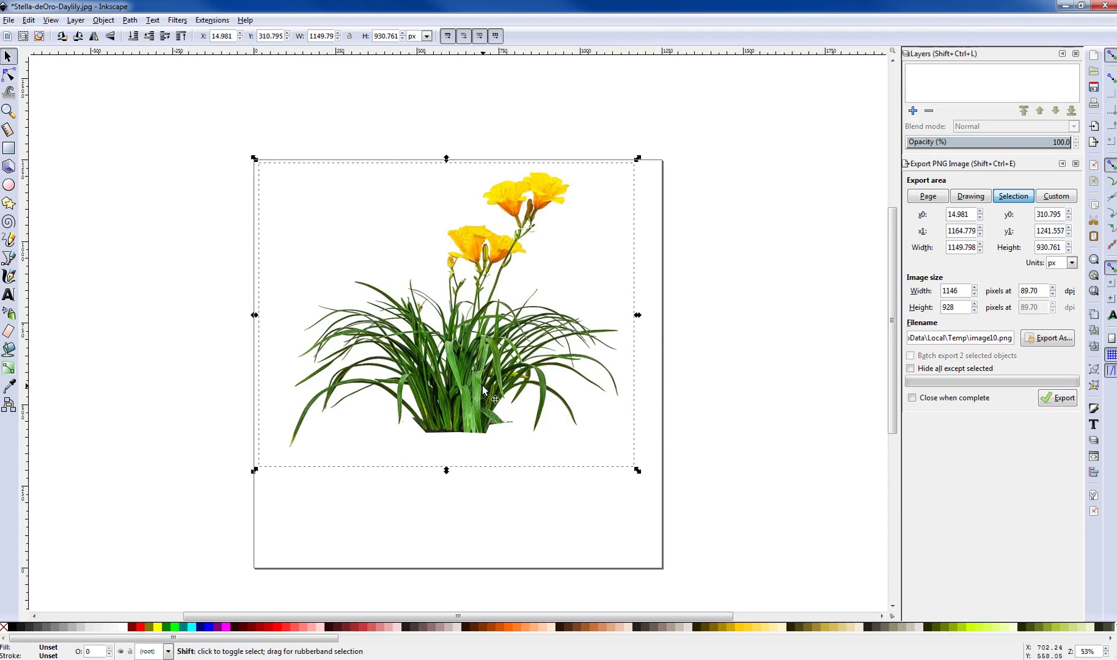
# Apply the Light Eraser filter to the clipped image with expansion 98.6, erosion 107.7 and global opacity 1.00.
pyautogui.keyDown('ctrl'); pyautogui.scroll(-1, 483, 386); pyautogui.keyUp('ctrl')
pyautogui.scroll(4, 471, 409)
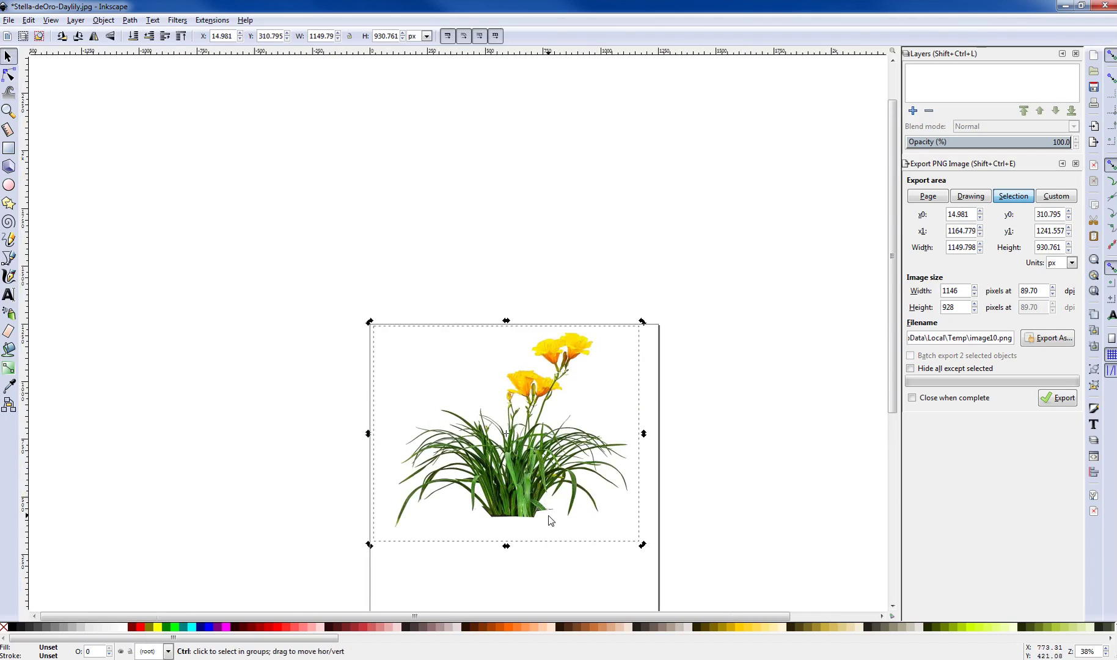
pyautogui.keyDown('ctrl'); pyautogui.scroll(2, 550, 519); pyautogui.keyUp('ctrl')
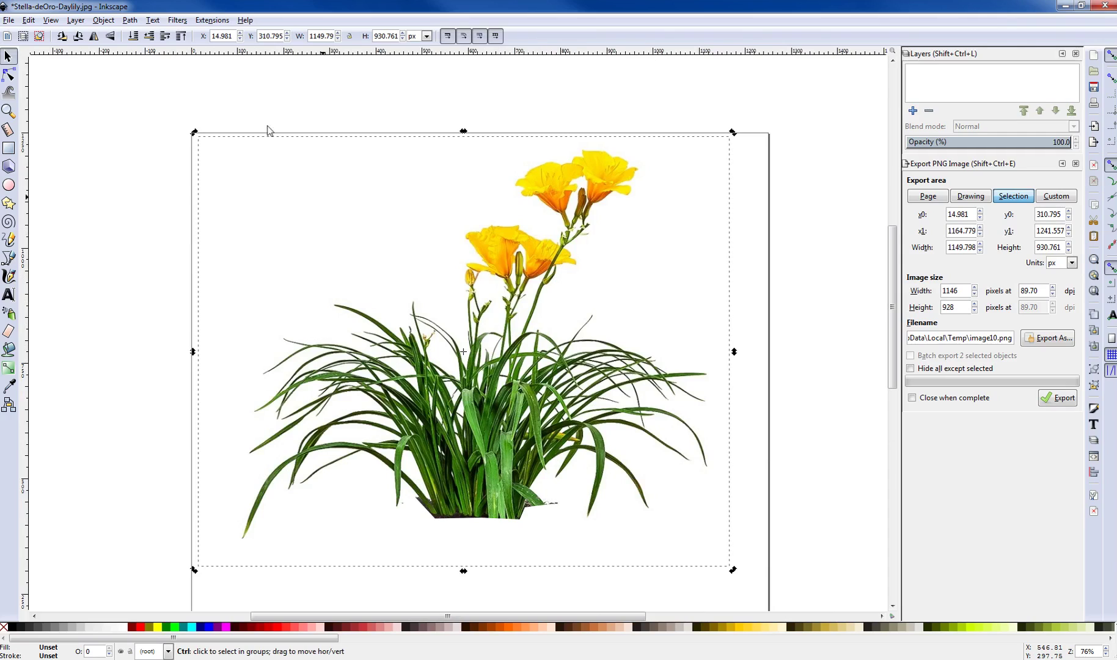
pyautogui.click(184, 22)
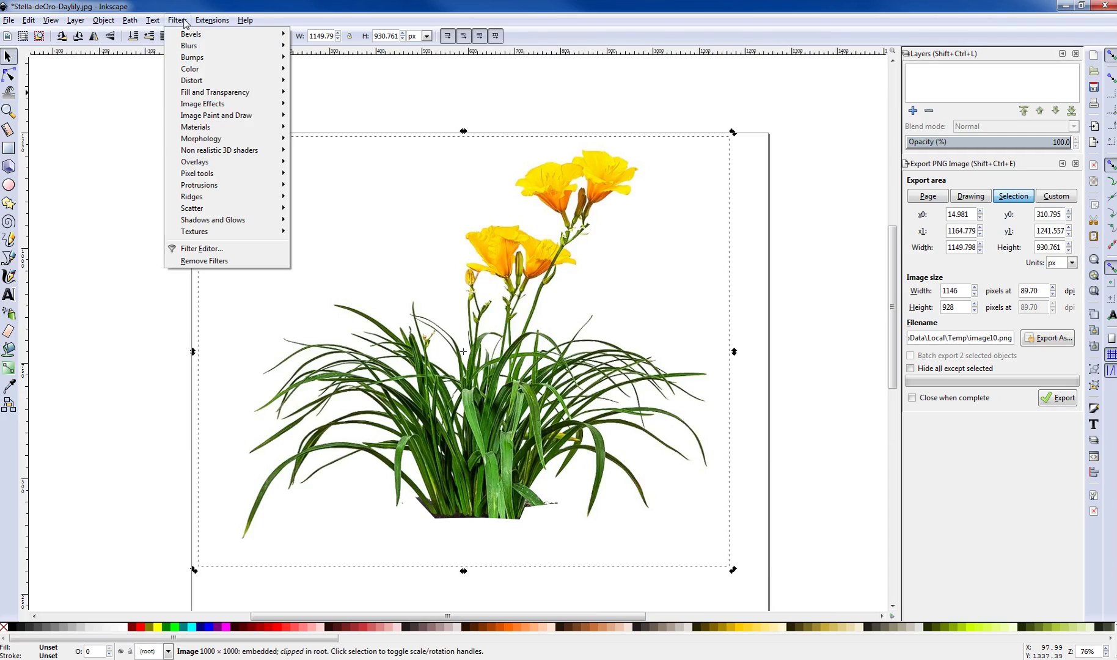
pyautogui.moveTo(208, 98)
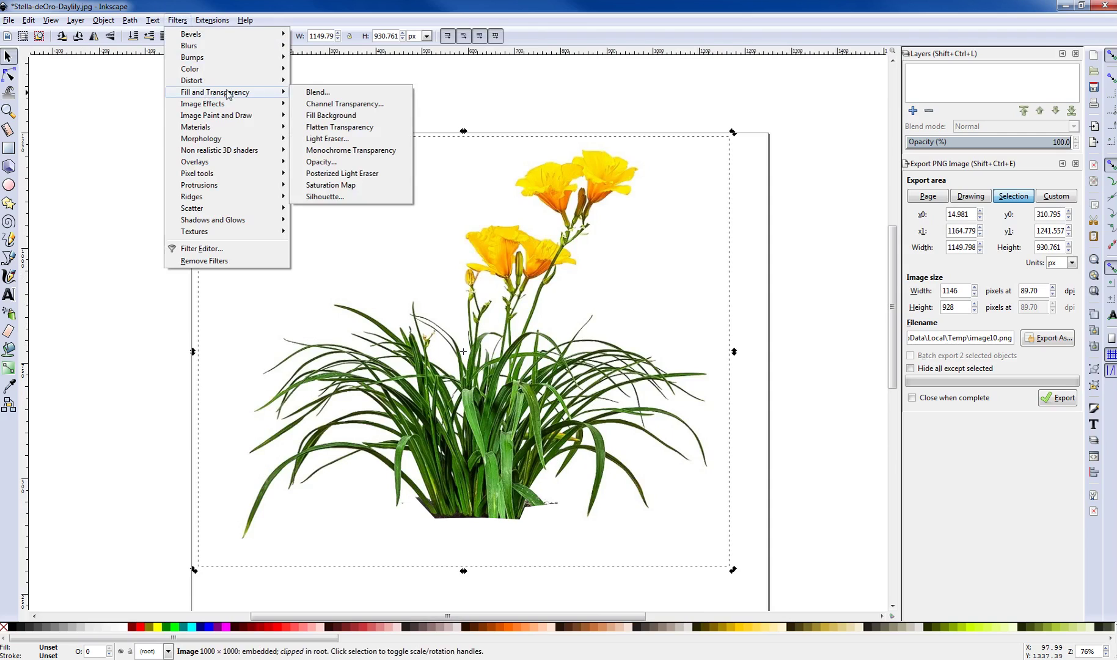
pyautogui.click(358, 143)
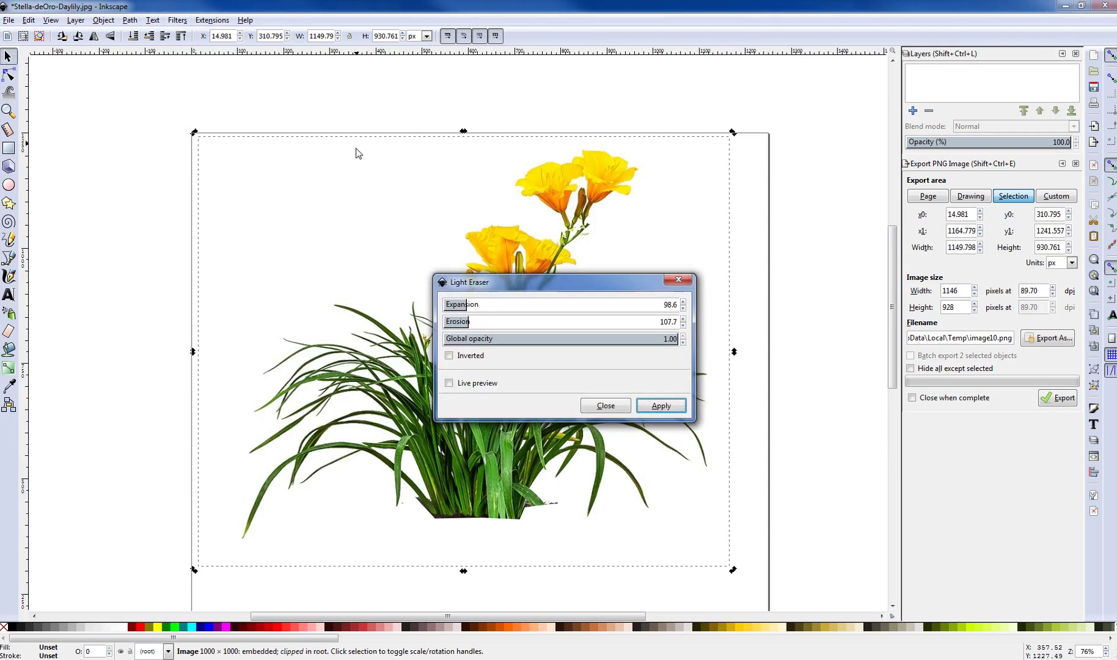
pyautogui.moveTo(544, 287)
pyautogui.mouseDown()
pyautogui.moveTo(453, 175)
pyautogui.moveTo(447, 211)
pyautogui.mouseUp()
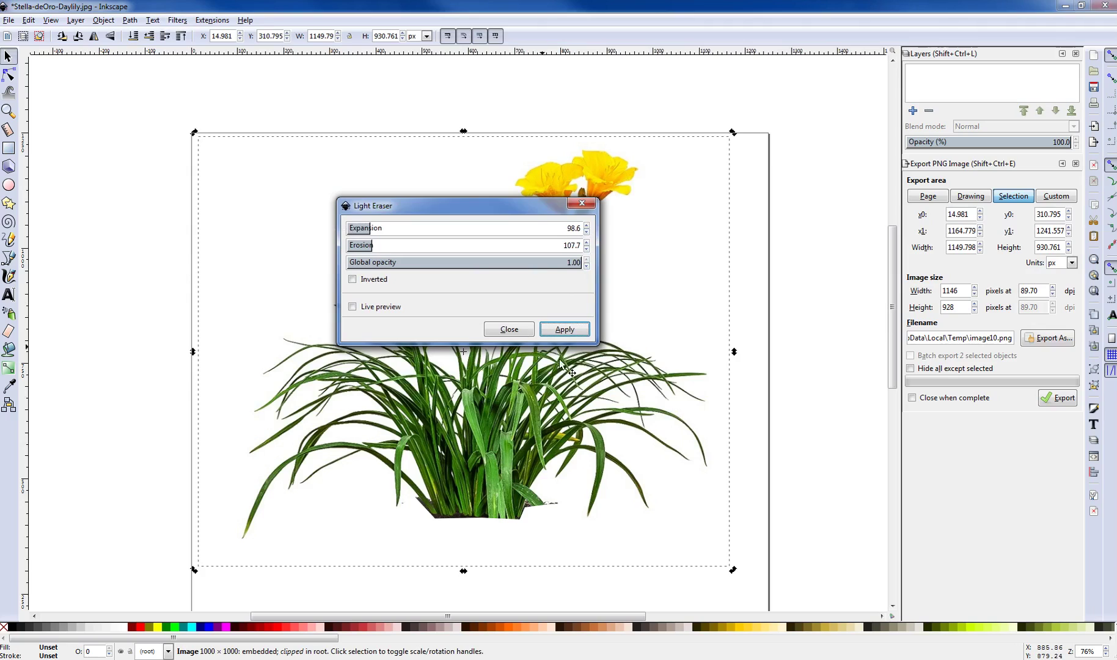
pyautogui.click(563, 330)
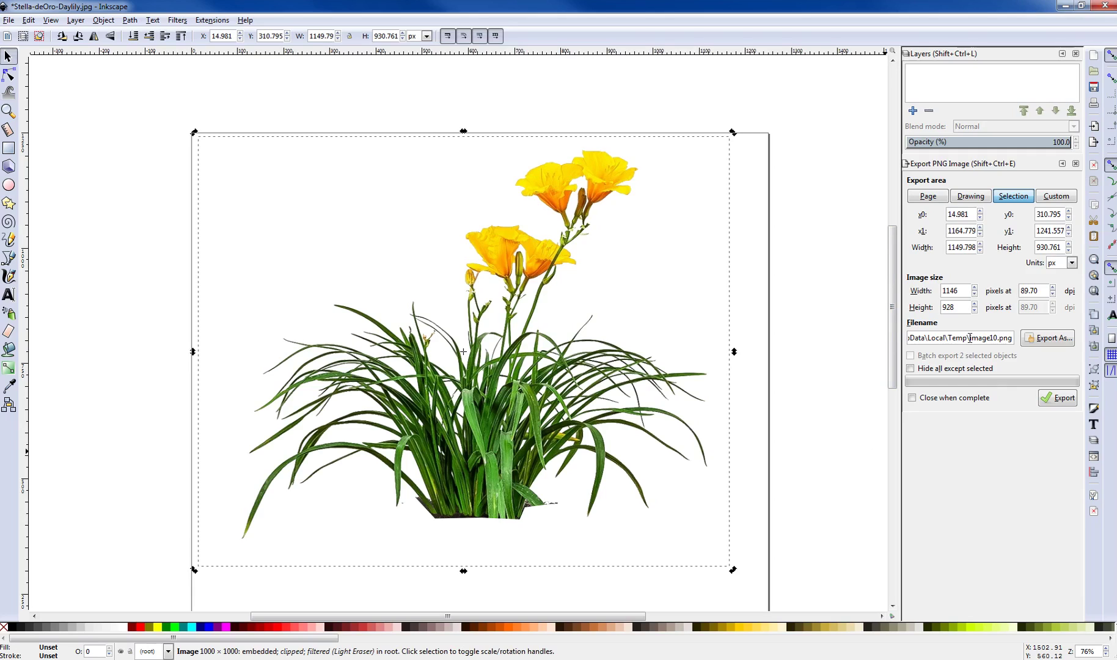
# Export the selected cutout as image10.png, replacing the existing file, and switch back to SketchUp.
pyautogui.click(1051, 401)
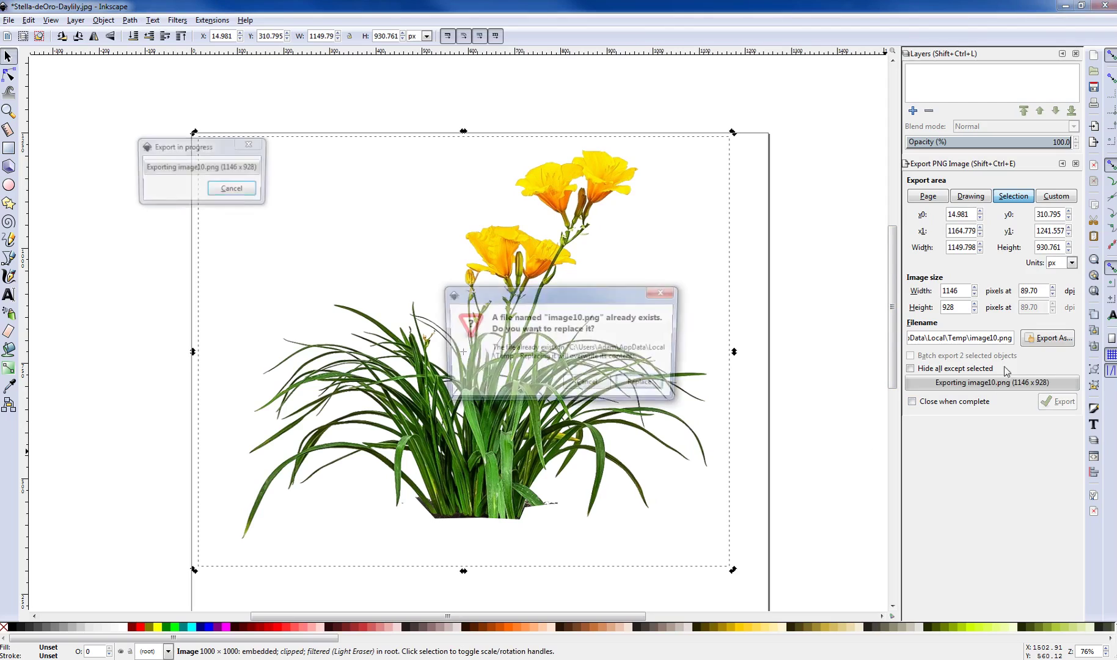
pyautogui.click(644, 385)
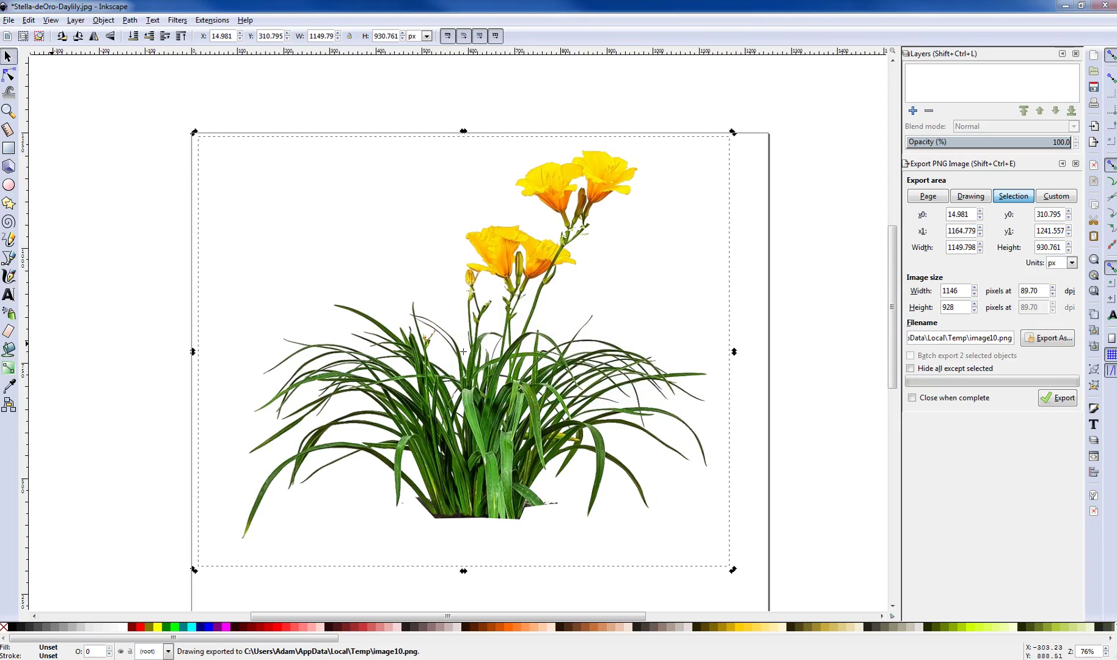
pyautogui.click(52, 538)
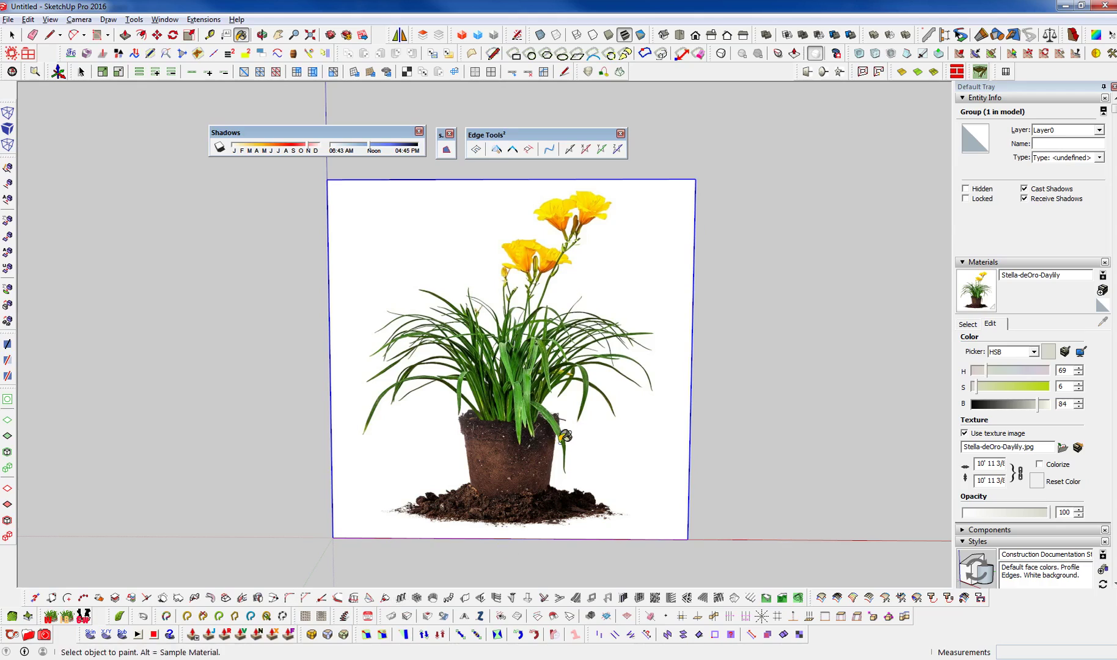
# Sample the potted daylily picture's material and copy its texture file name.
pyautogui.press('b')
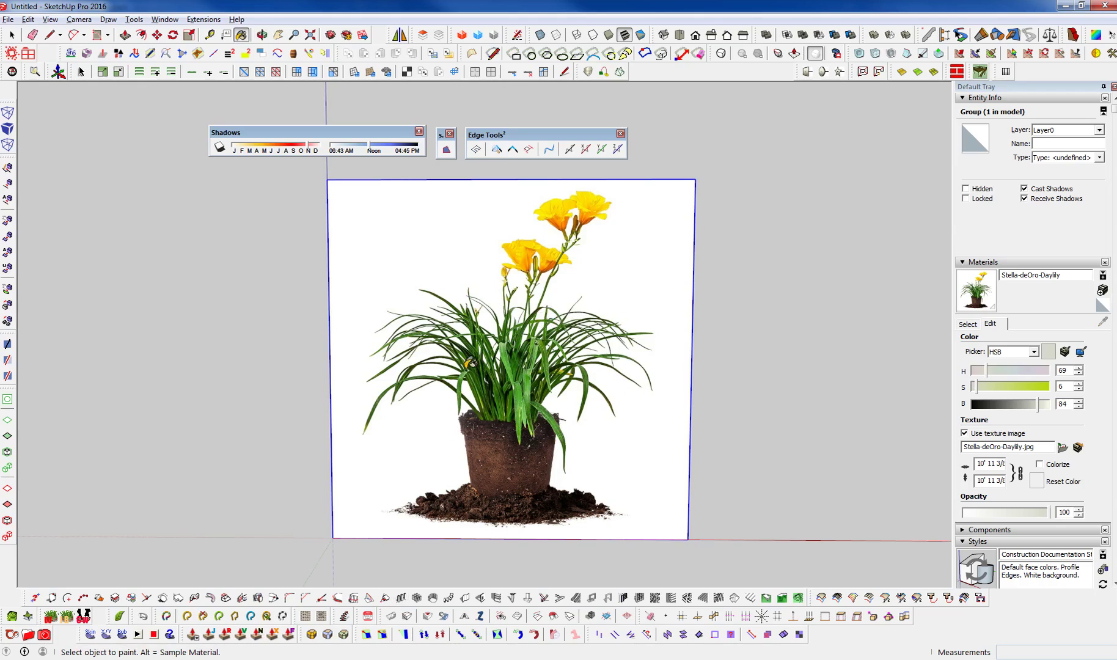
pyautogui.middleClick(546, 422)
pyautogui.moveTo(1040, 448); pyautogui.dragTo(889, 449)
pyautogui.hotkey('ctrl', 'c')
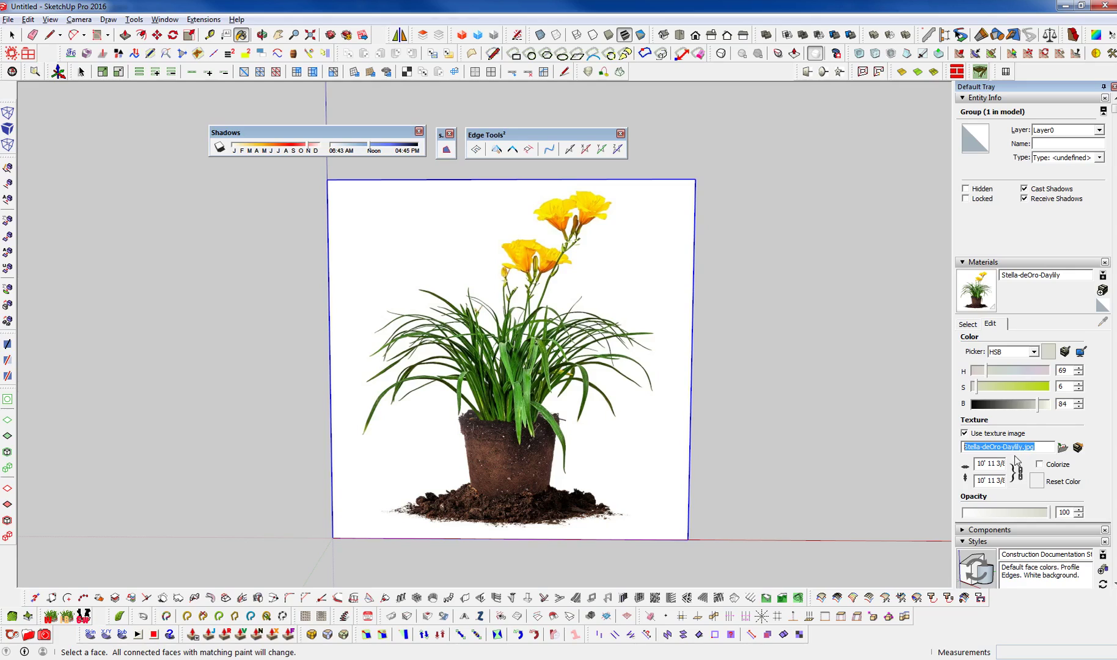
pyautogui.middleClick(524, 432)
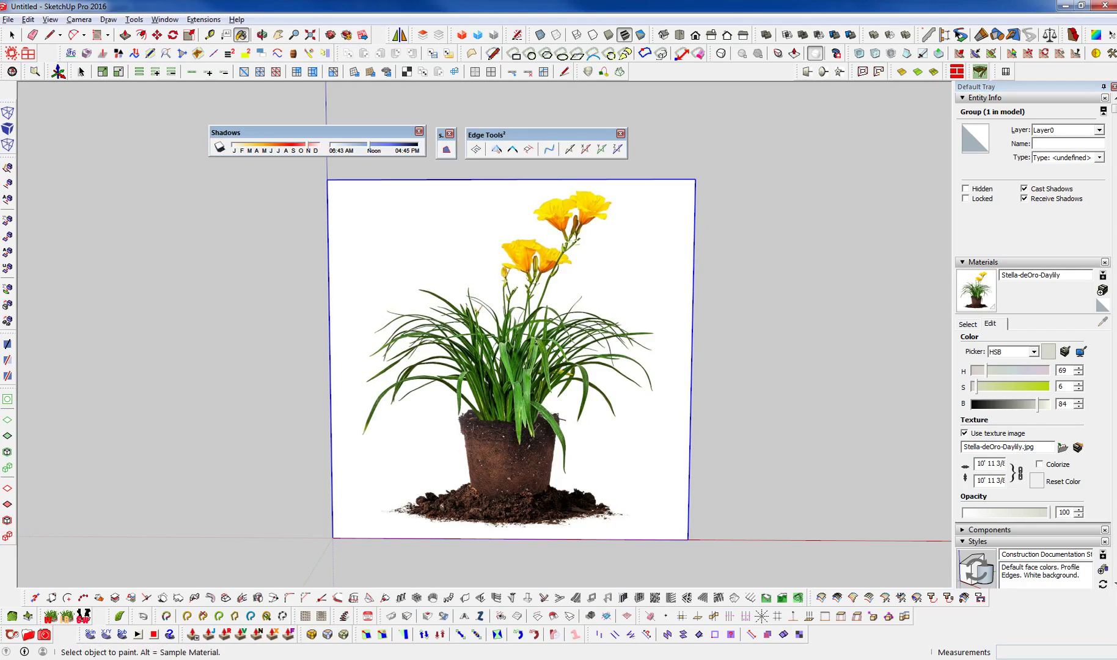
# Switch to Inkscape and export the selected cutout as Stella Daylily.png in the Inkscape Vector Tutorial folder.
pyautogui.click(93, 264)
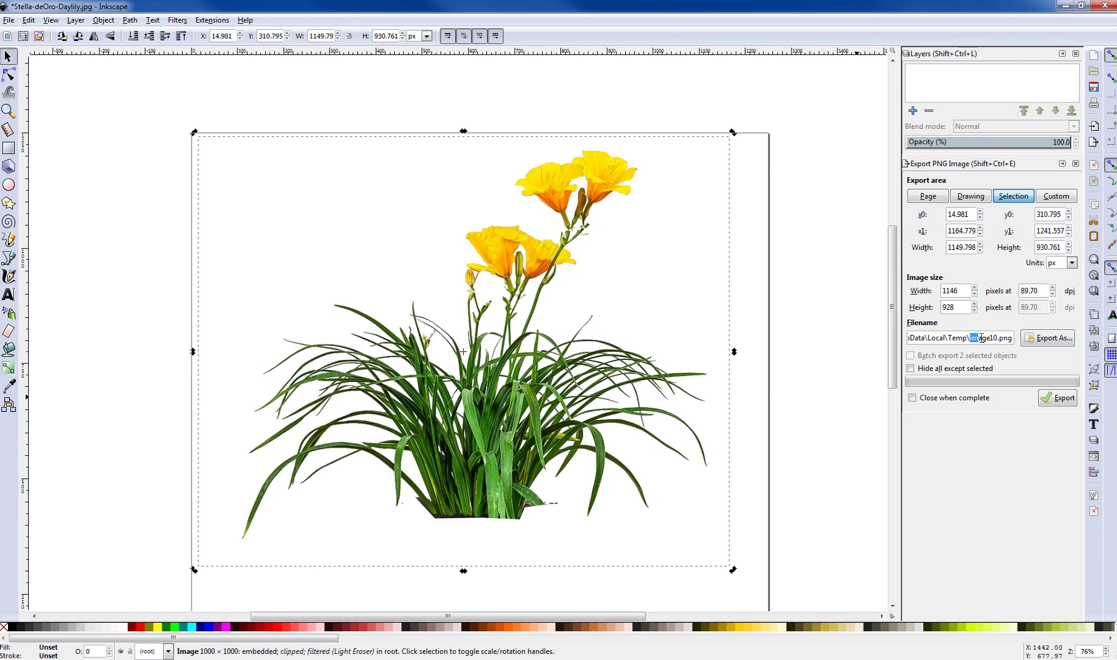
pyautogui.write('S')
pyautogui.write('tella Day')
pyautogui.write('la')
pyautogui.write('ly')
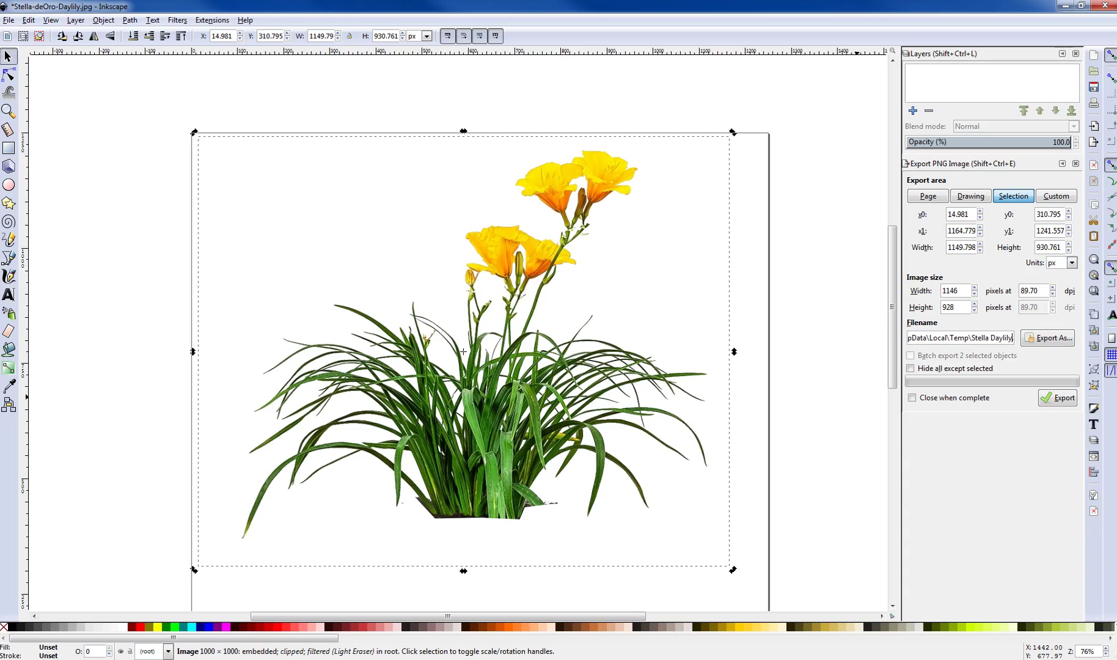
pyautogui.write('.')
pyautogui.click(1052, 344)
pyautogui.click(469, 323)
pyautogui.click(1056, 403)
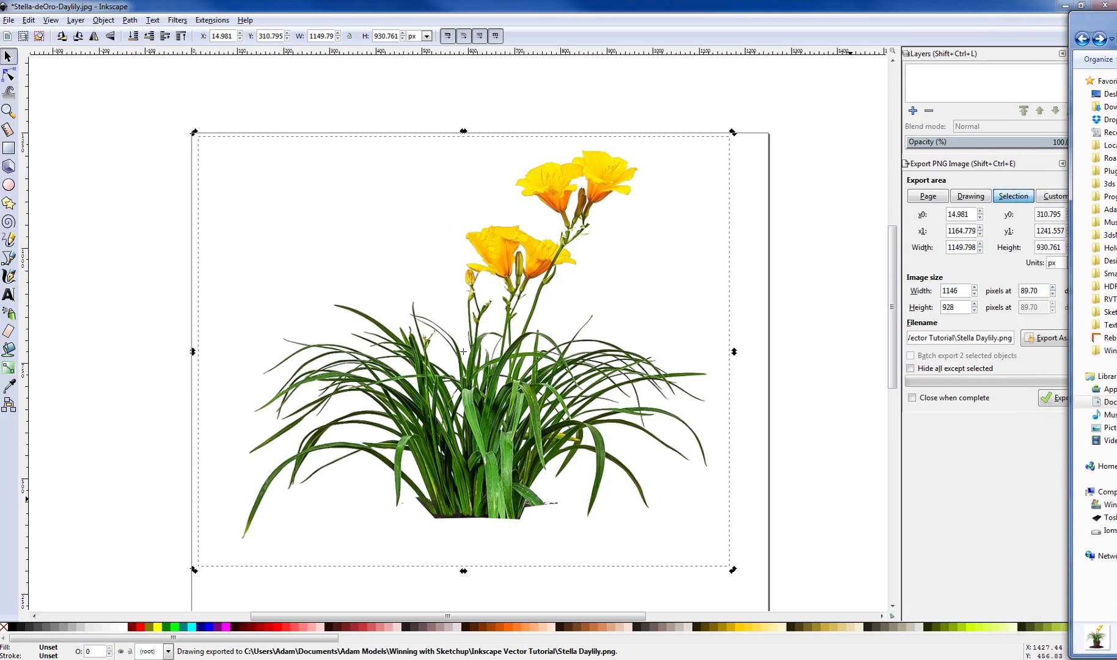
# Find Stella Daylily.png in the Inkscape Vector Tutorial folder and view it in IrfanView to check the exported cutout.
pyautogui.moveTo(1116, 23); pyautogui.dragTo(638, 46)
pyautogui.click(506, 491)
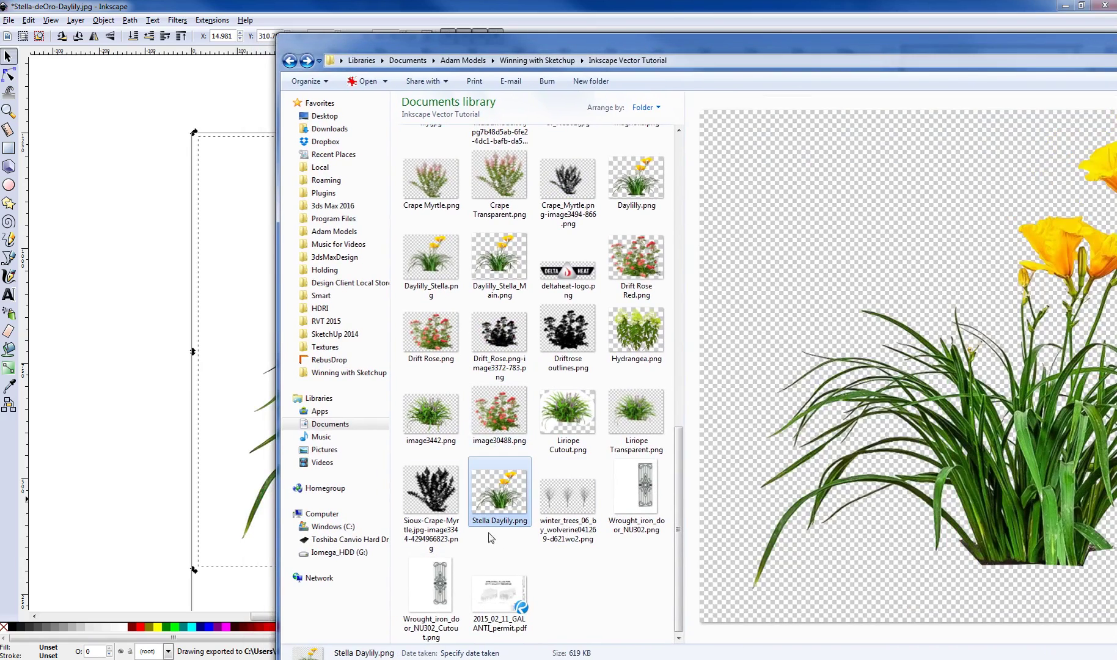
pyautogui.moveTo(751, 55); pyautogui.dragTo(577, 48)
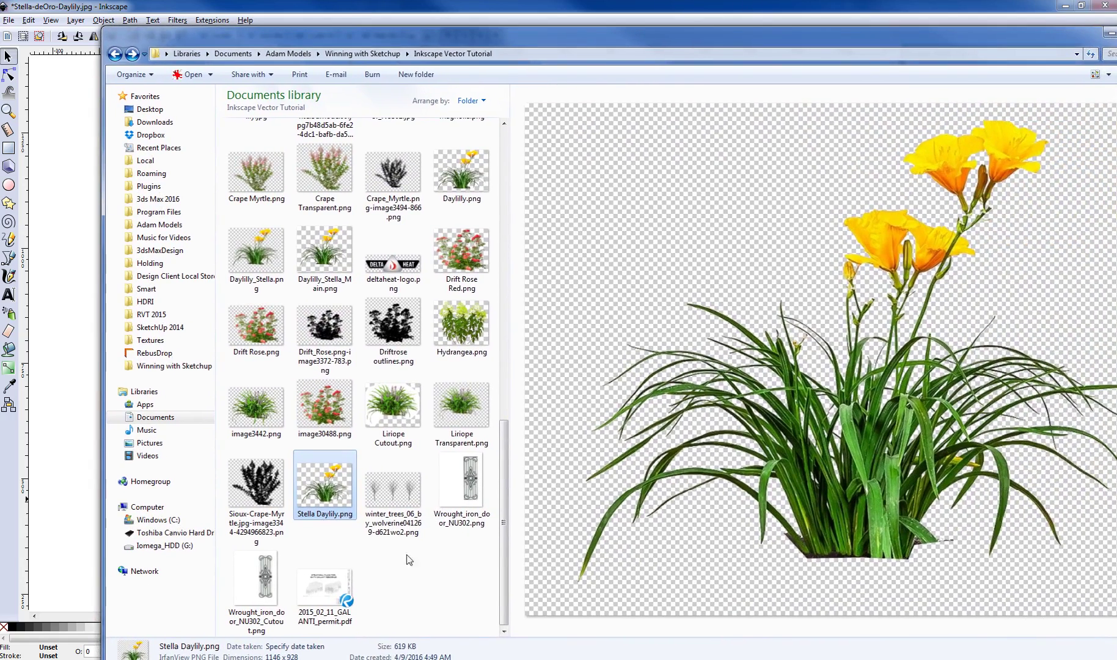
pyautogui.doubleClick(329, 486)
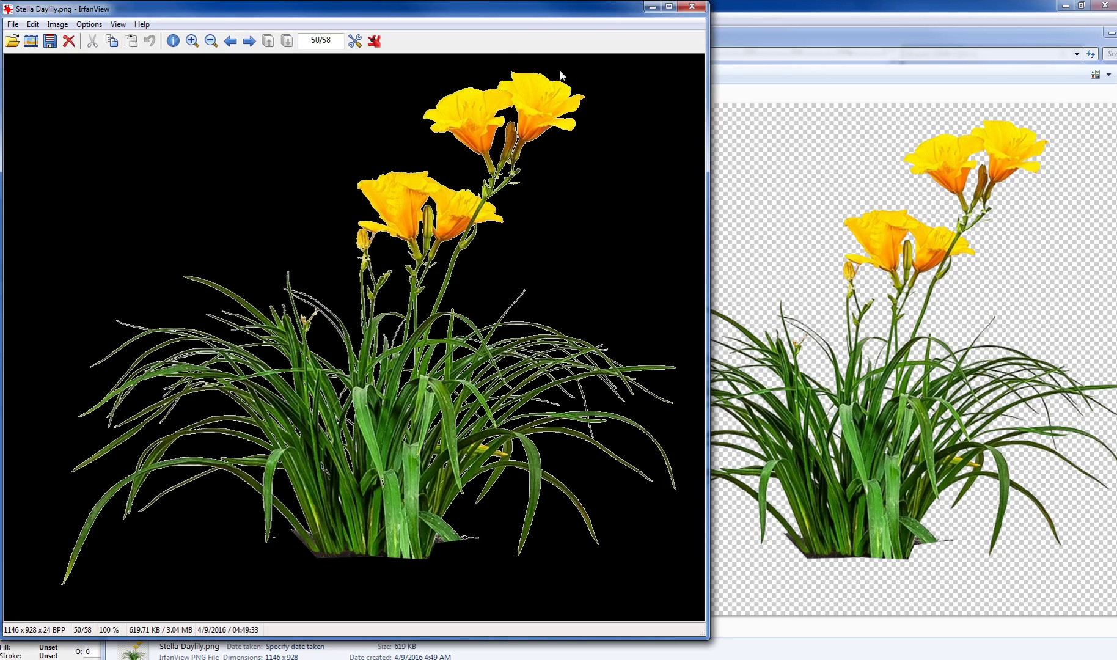
pyautogui.press('Escape')
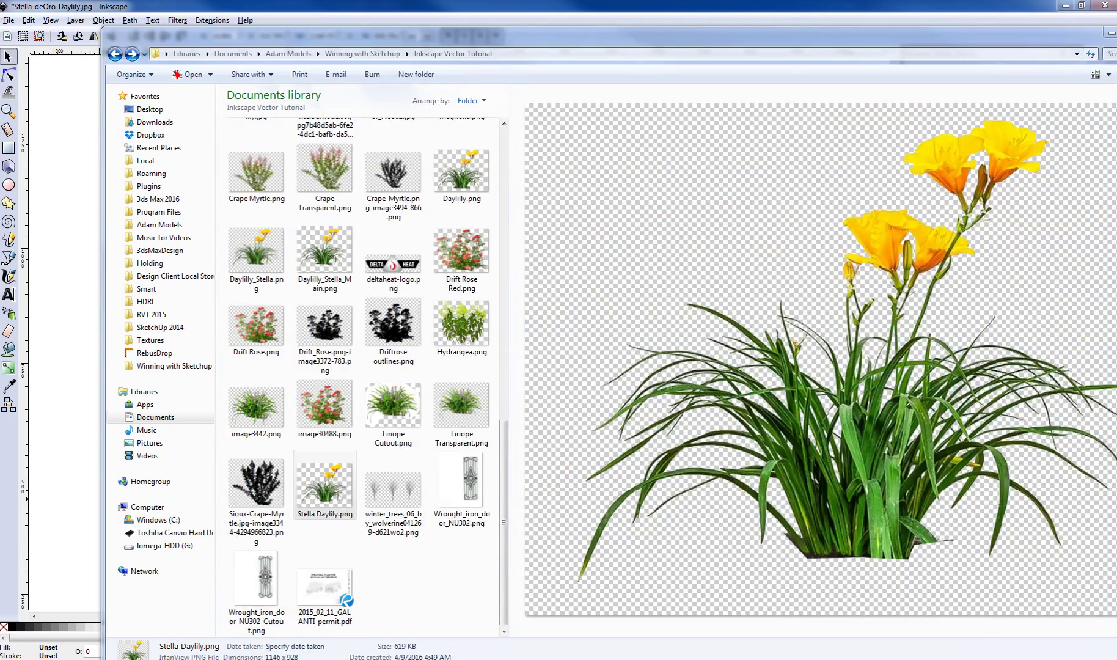
# Switch from Inkscape to SketchUp and bring the Inkscape Vector Tutorial folder window over the model.
pyautogui.doubleClick(1009, 42)
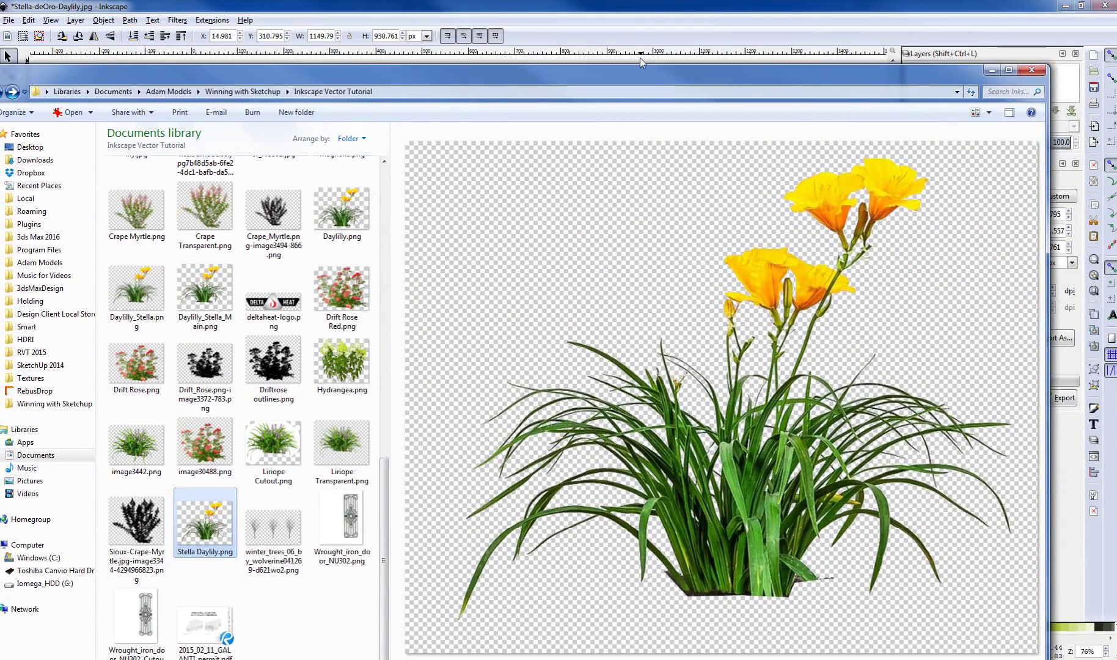
pyautogui.moveTo(613, 83); pyautogui.dragTo(1116, 52)
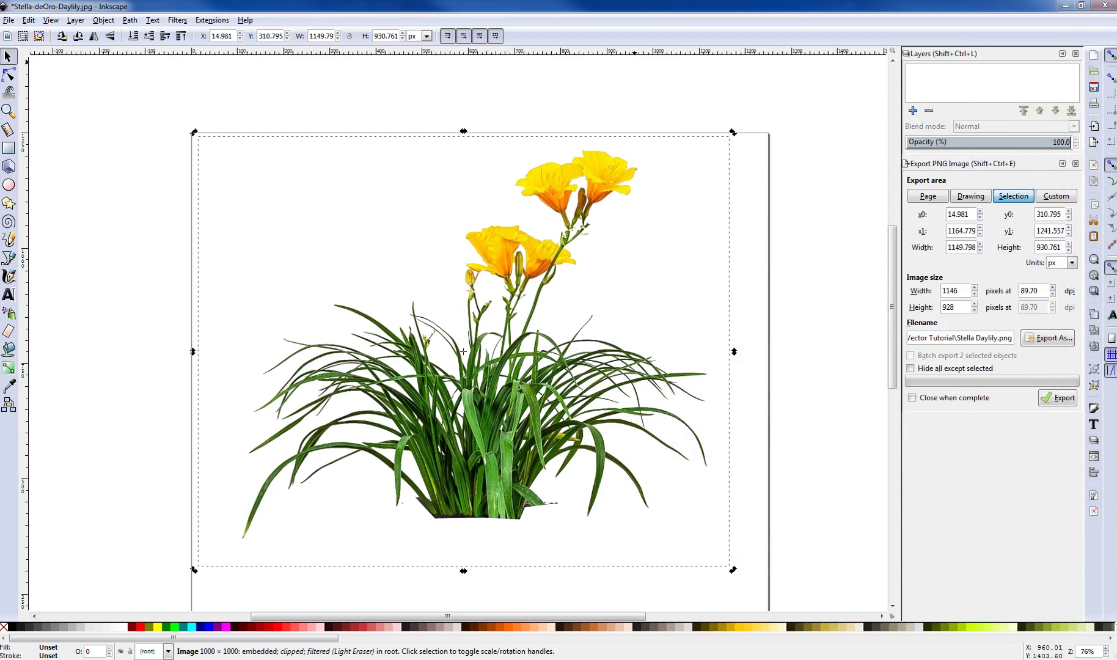
pyautogui.click(1064, 7)
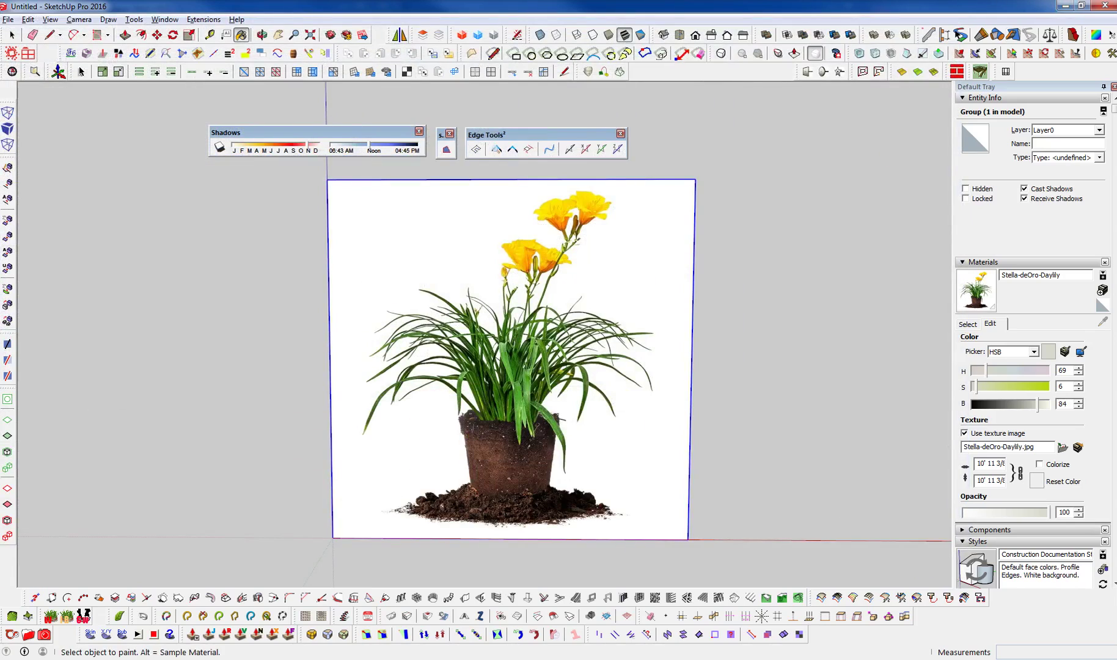
pyautogui.moveTo(1116, 69); pyautogui.dragTo(1019, 43)
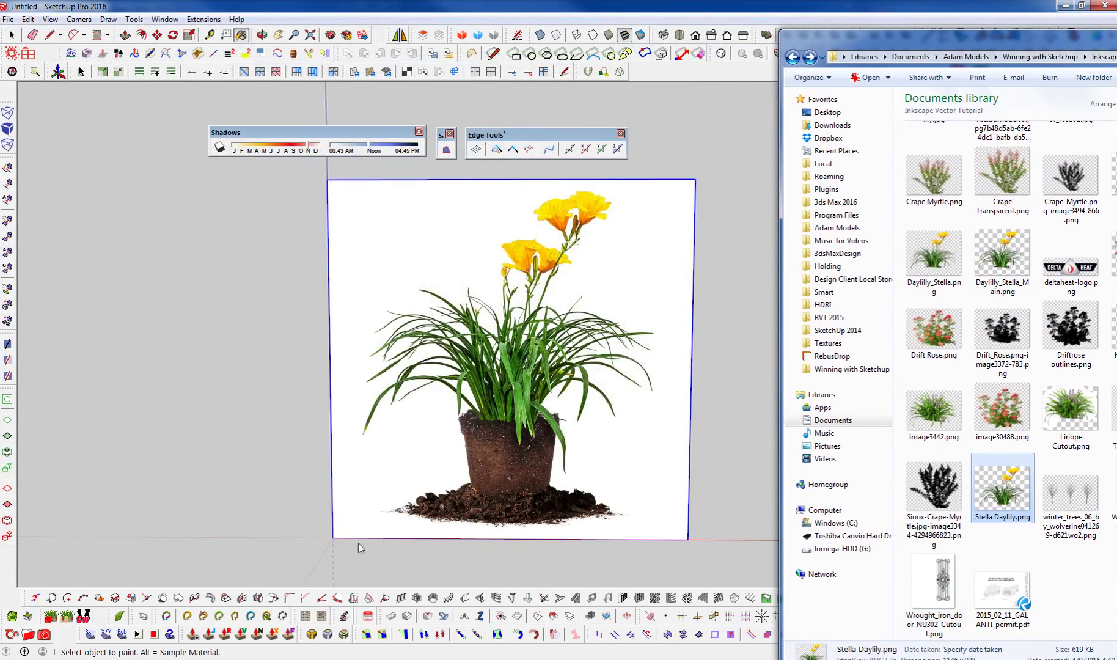
pyautogui.moveTo(358, 548); pyautogui.dragTo(343, 547)
pyautogui.click(42, 536)
pyautogui.moveTo(441, 426)
pyautogui.keyDown('shift'); pyautogui.mouseDown(button='middle')
pyautogui.moveTo(611, 420)
pyautogui.moveTo(614, 553)
pyautogui.mouseUp(button='middle'); pyautogui.keyUp('shift')
pyautogui.press('space')
pyautogui.press('Delete')
# Insert Stella Daylily.png flat on the ground beside the upright potted picture, about 8' 5" wide.
pyautogui.moveTo(1116, 40); pyautogui.dragTo(1116, 35)
pyautogui.moveTo(347, 426); pyautogui.dragTo(367, 544, button='middle')
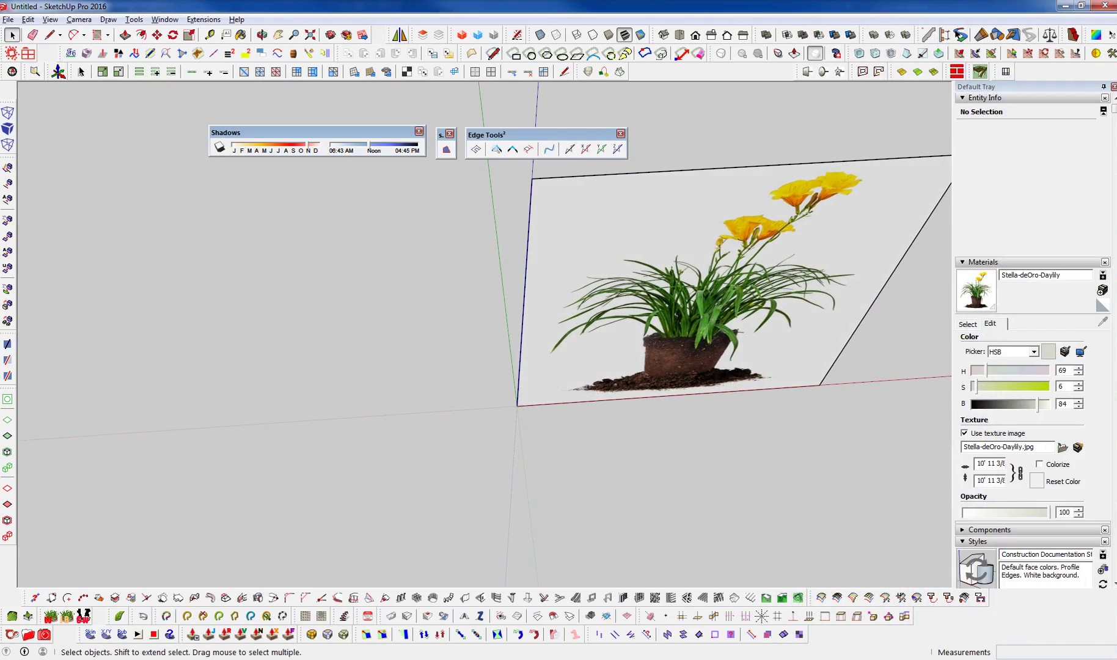
pyautogui.moveTo(1116, 245); pyautogui.dragTo(296, 416)
pyautogui.click(160, 474)
pyautogui.moveTo(617, 392); pyautogui.dragTo(667, 500, button='middle')
pyautogui.scroll(-2, 679, 401)
pyautogui.scroll(2, 480, 481)
pyautogui.moveTo(481, 483); pyautogui.dragTo(573, 492, button='middle')
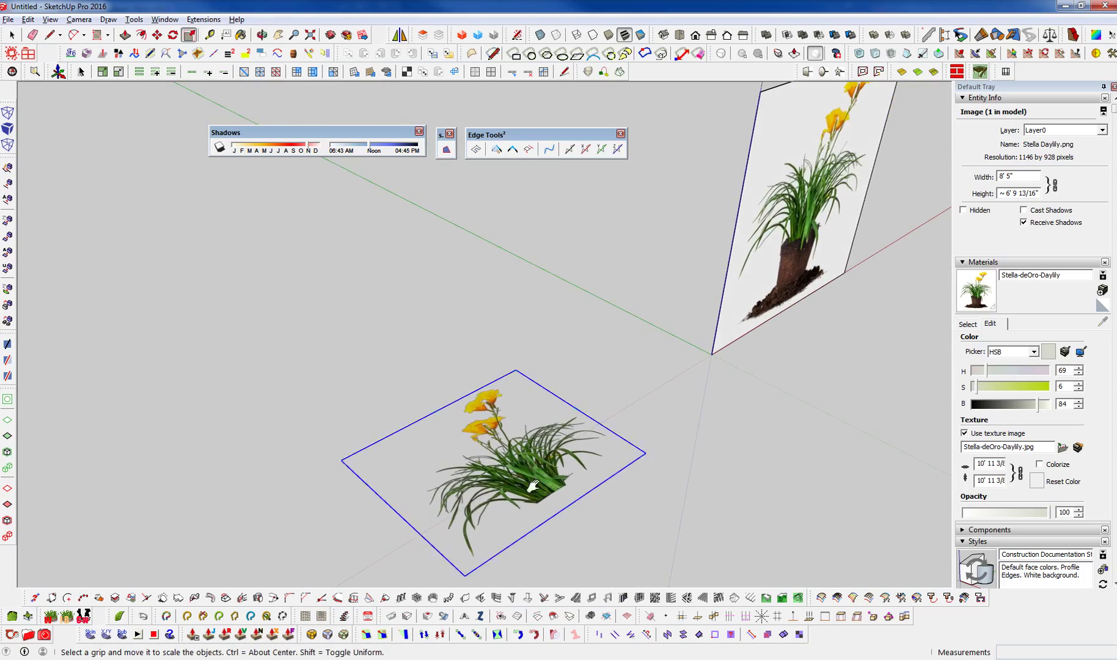
# Copy the flat daylily image toward the origin and rotate the copy upright about its bottom edge.
pyautogui.scroll(2, 550, 477)
pyautogui.press('m')
pyautogui.click(555, 445)
pyautogui.press('ctrl')
pyautogui.click(775, 337)
pyautogui.press('q')
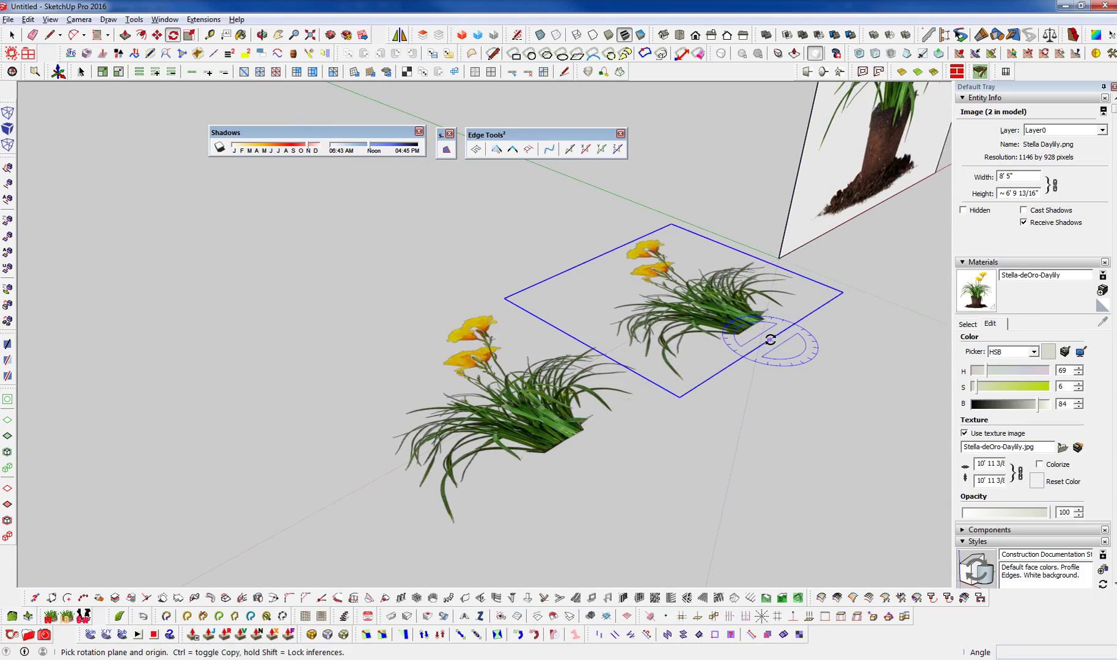
pyautogui.click(659, 296)
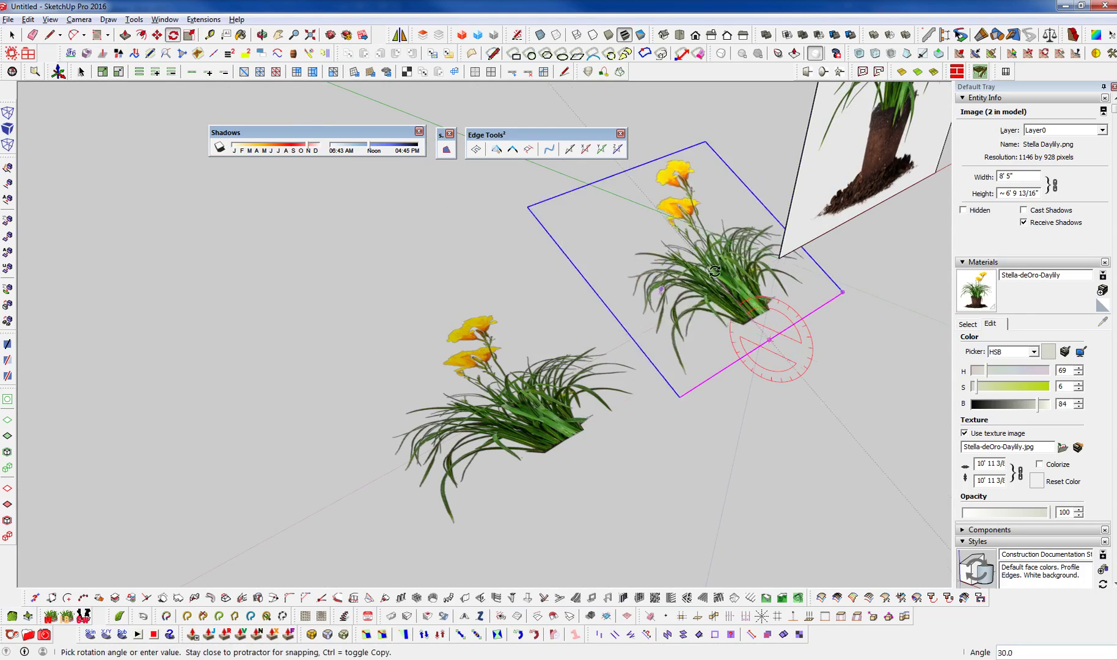
pyautogui.click(800, 205)
# Move the upright daylily copy back about 4' 1 9/16" and turn on shadows.
pyautogui.moveTo(775, 414); pyautogui.dragTo(653, 474, button='middle')
pyautogui.press('m')
pyautogui.click(669, 463)
pyautogui.click(509, 400)
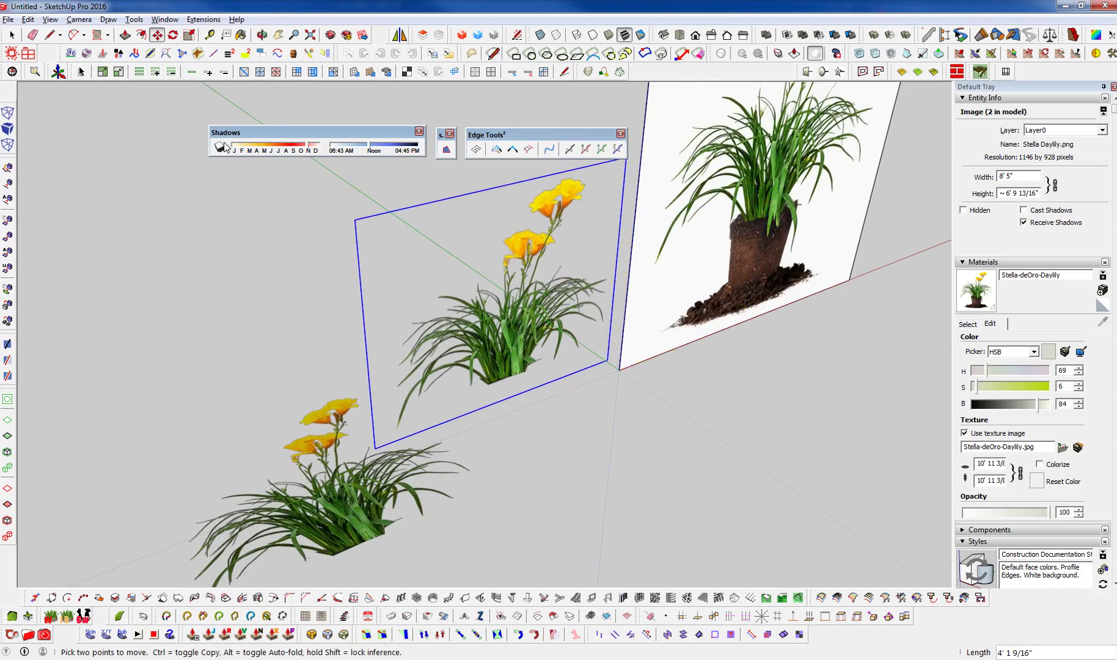
pyautogui.moveTo(479, 367); pyautogui.dragTo(787, 360, button='middle')
pyautogui.moveTo(636, 362); pyautogui.dragTo(385, 464, button='middle')
pyautogui.scroll(-5, 478, 437)
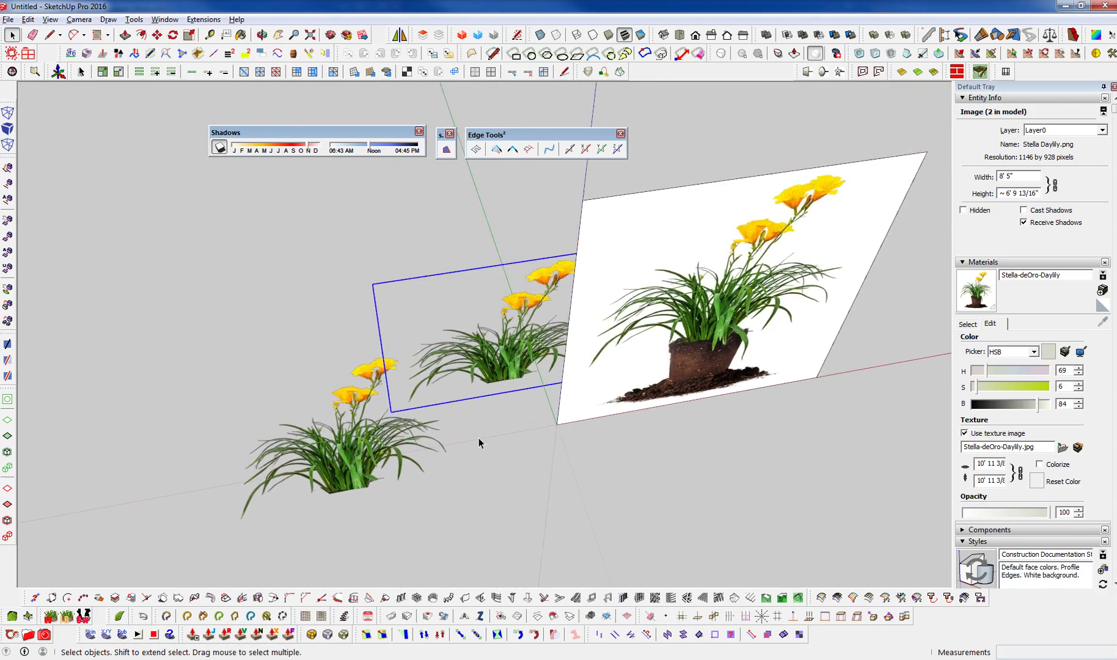
# Raise the upright daylily image about 10' 8 5/8" along the blue axis.
pyautogui.press('m')
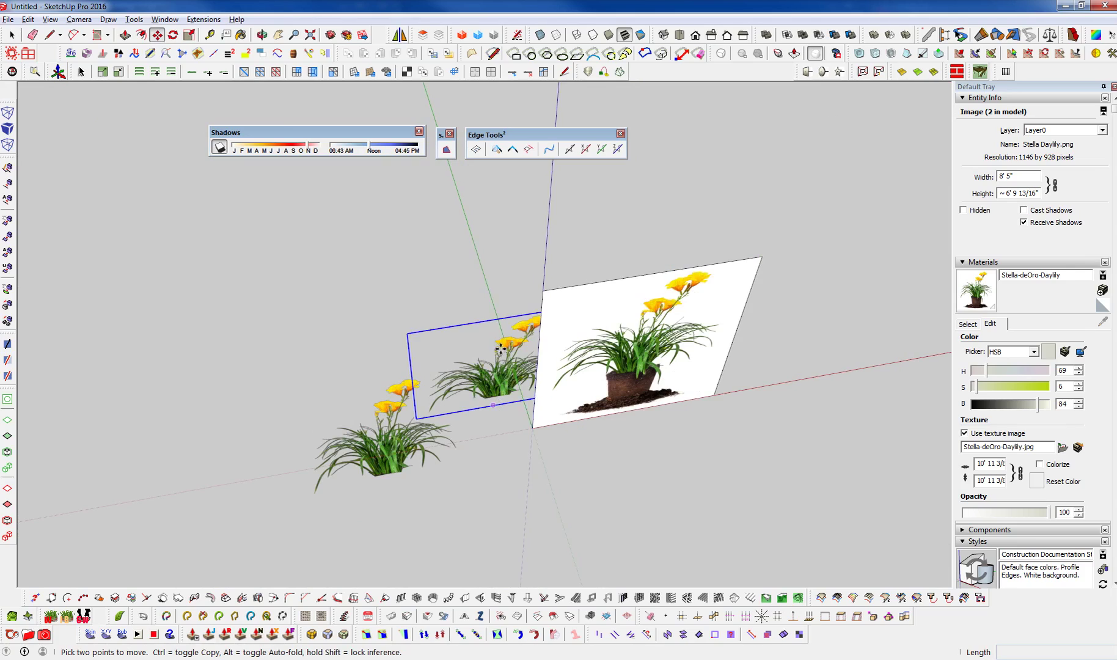
pyautogui.click(500, 349)
pyautogui.moveTo(498, 318); pyautogui.dragTo(502, 252, button='middle')
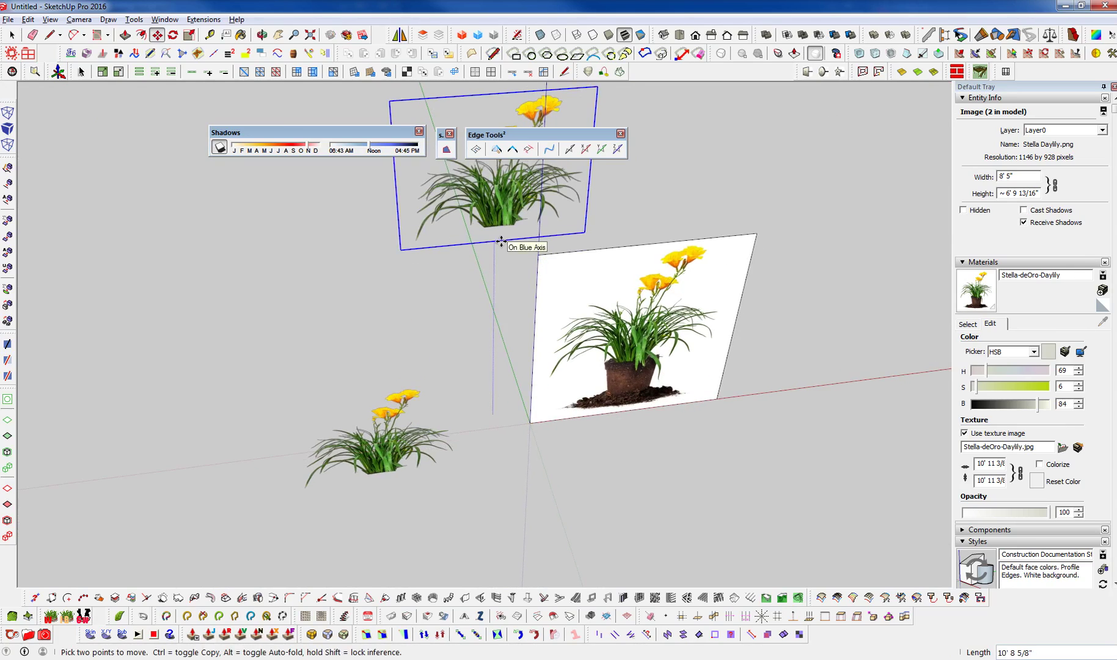
pyautogui.click(502, 242)
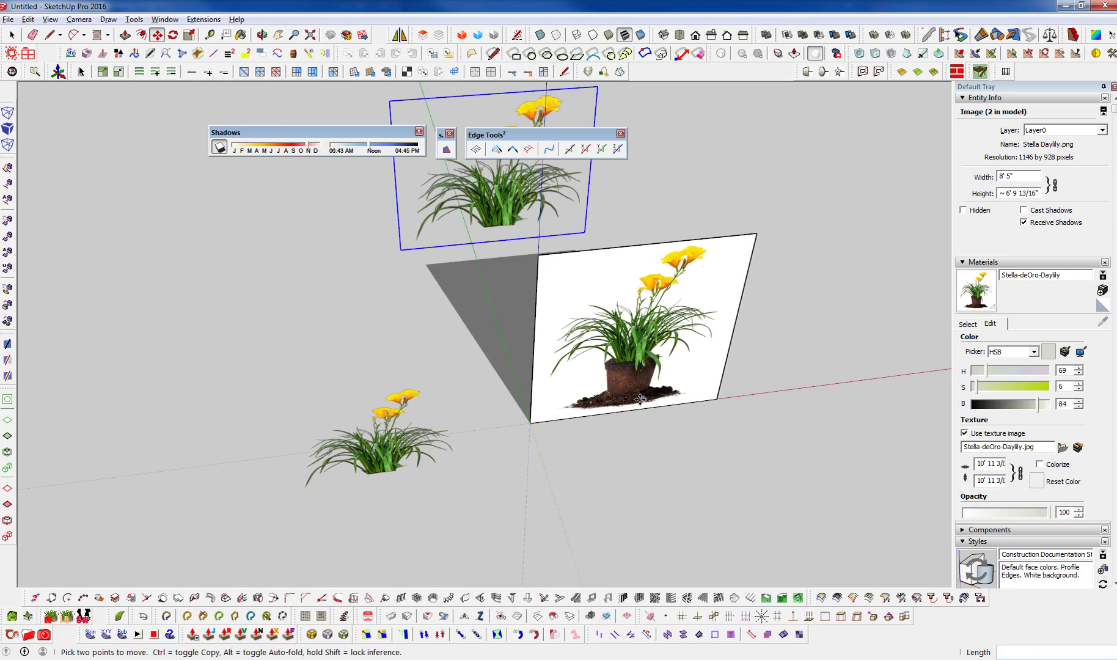
# Move the upright daylily image about 23' 4 7/8" away from the potted picture, past the flat cutout.
pyautogui.scroll(-1, 640, 400)
pyautogui.moveTo(523, 253); pyautogui.dragTo(555, 289, button='middle')
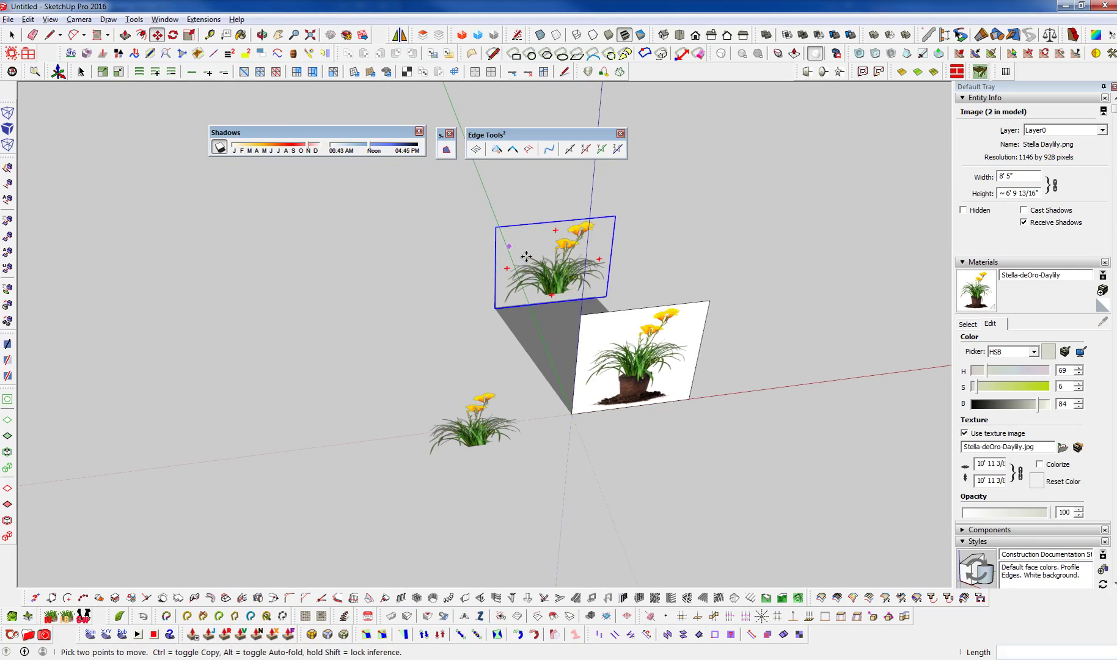
pyautogui.click(560, 293)
pyautogui.click(303, 467)
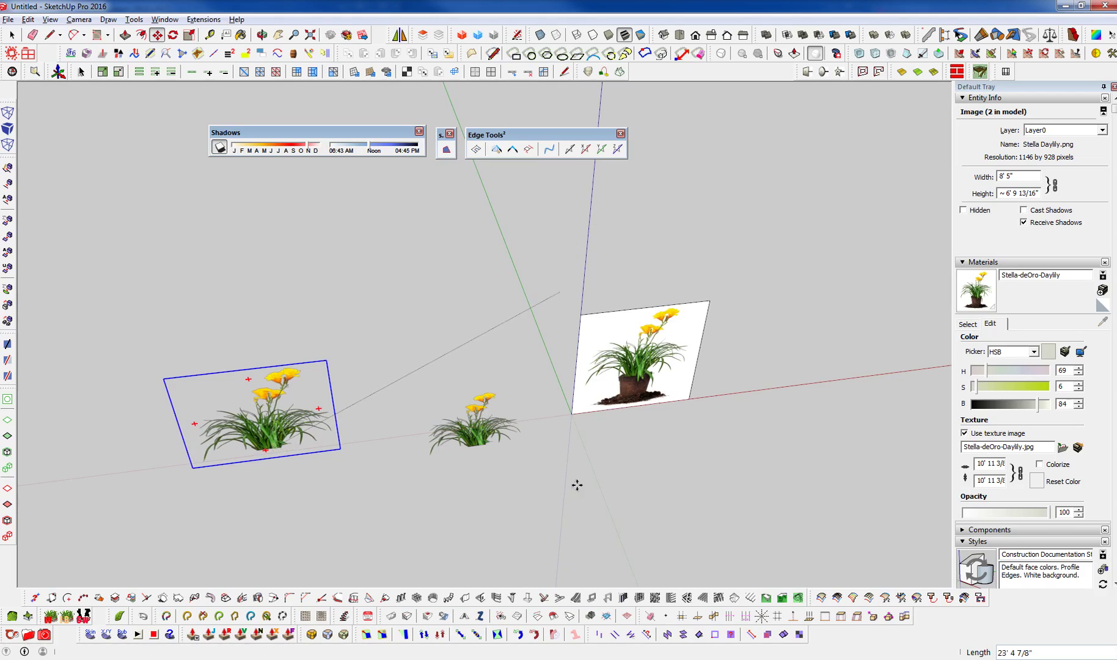
pyautogui.moveTo(609, 398); pyautogui.dragTo(245, 328, button='middle')
# Explode the upright daylily image and group the resulting face and edges.
pyautogui.press('space')
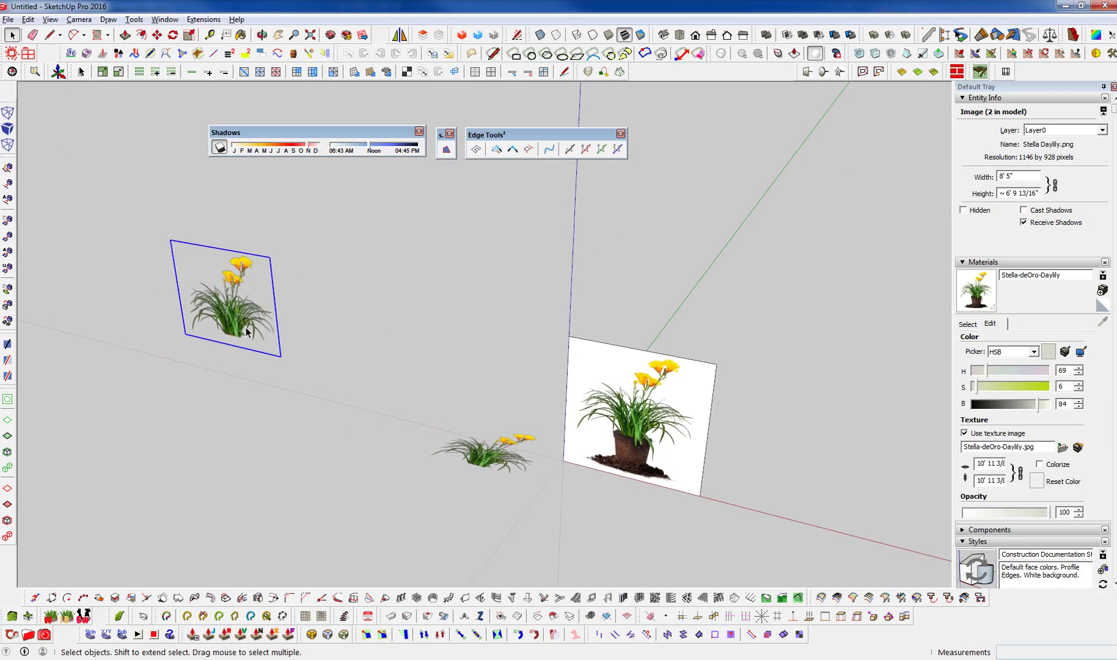
pyautogui.press('x')
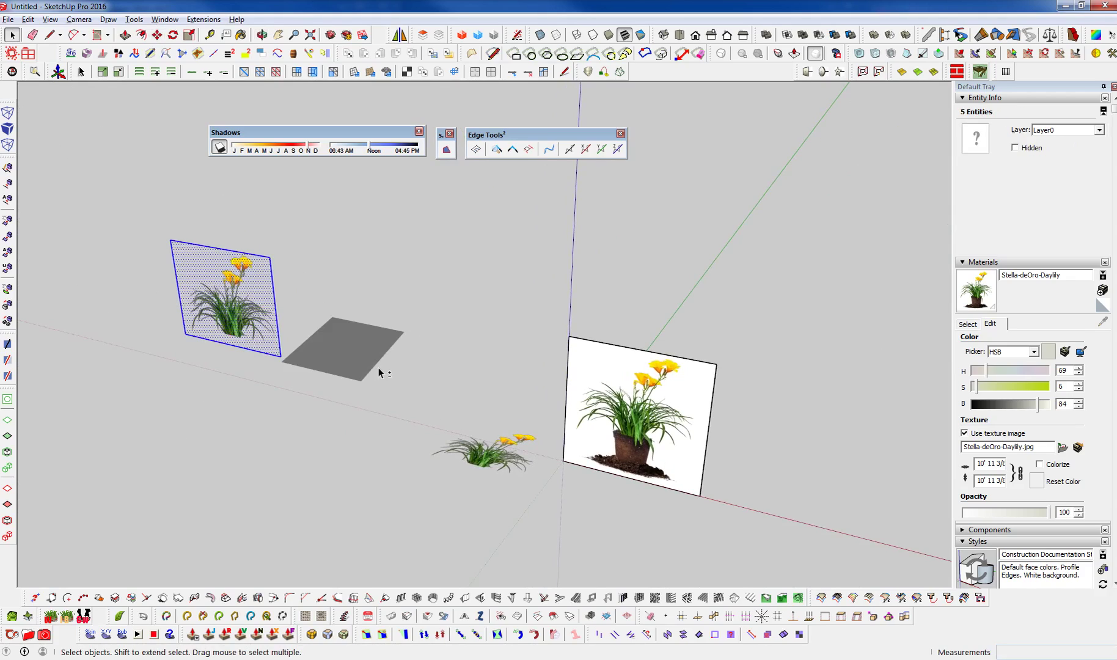
pyautogui.press('Escape')
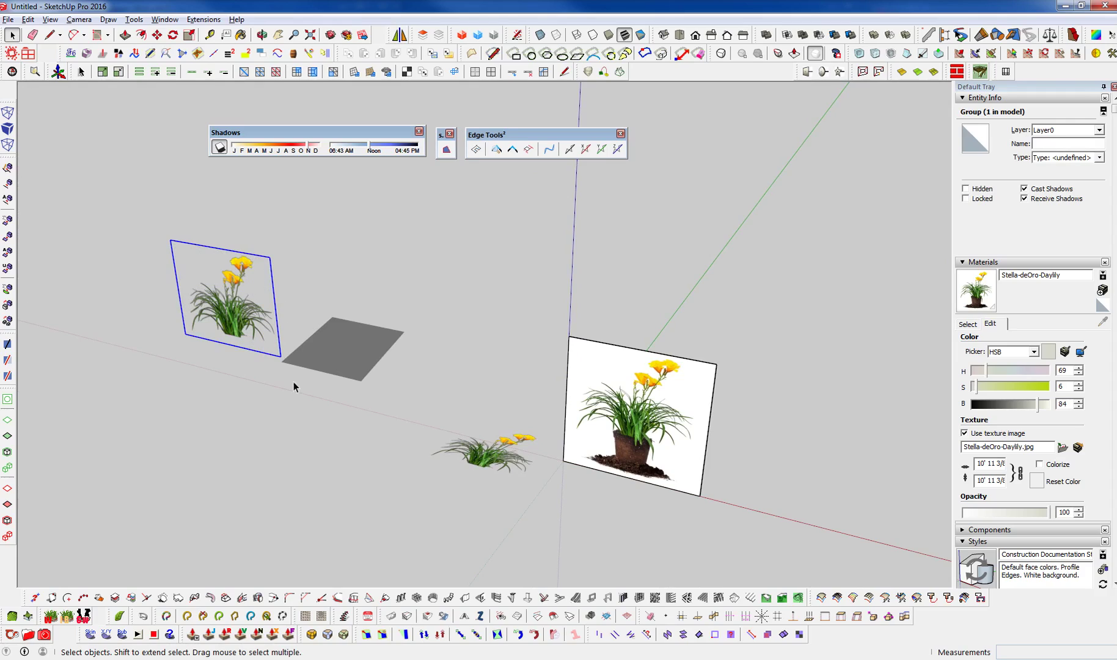
# Lower the daylily group about 2' 11 15/16" and turn off shadows.
pyautogui.middleClick(241, 333)
pyautogui.press('m')
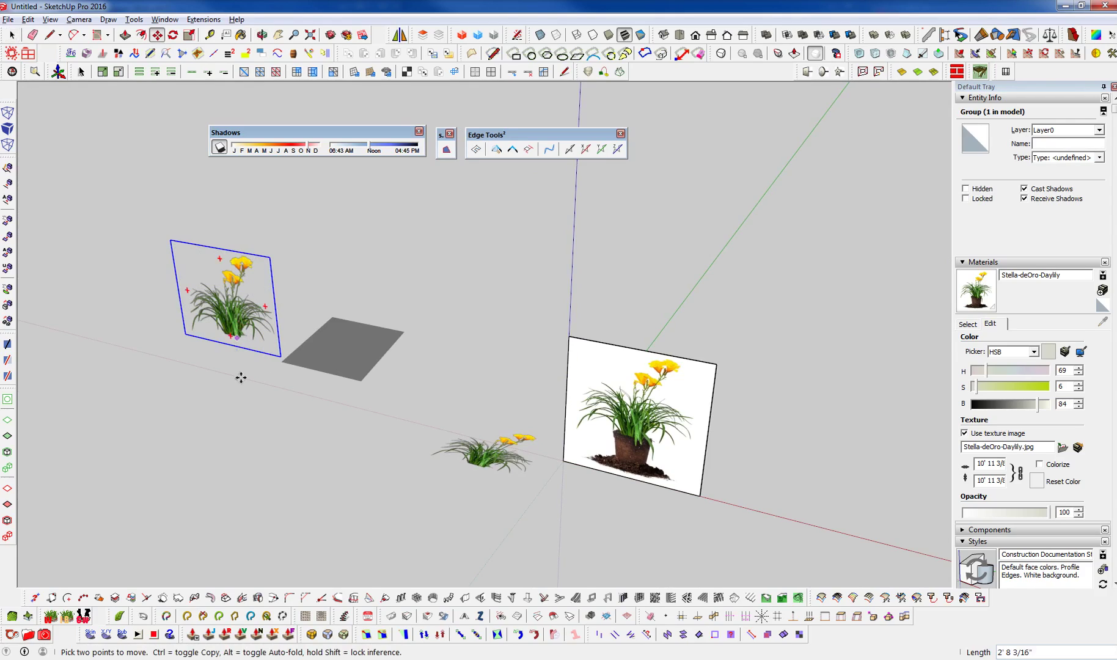
pyautogui.click(242, 381)
pyautogui.hotkey('ctrl', 'z')
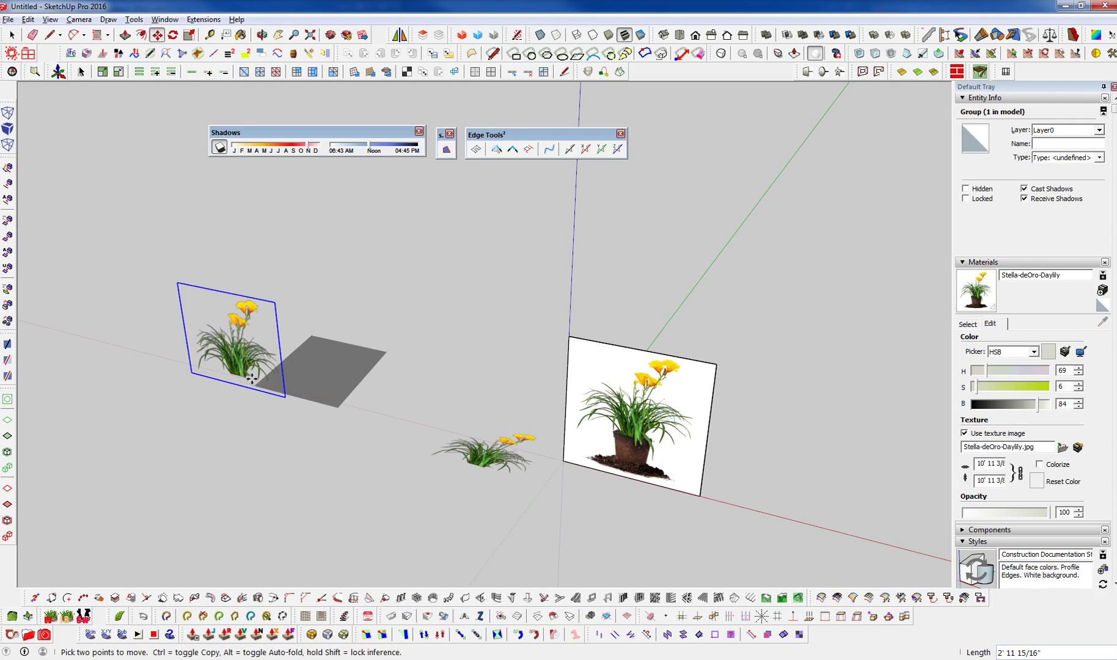
pyautogui.moveTo(232, 281); pyautogui.dragTo(404, 407, button='middle')
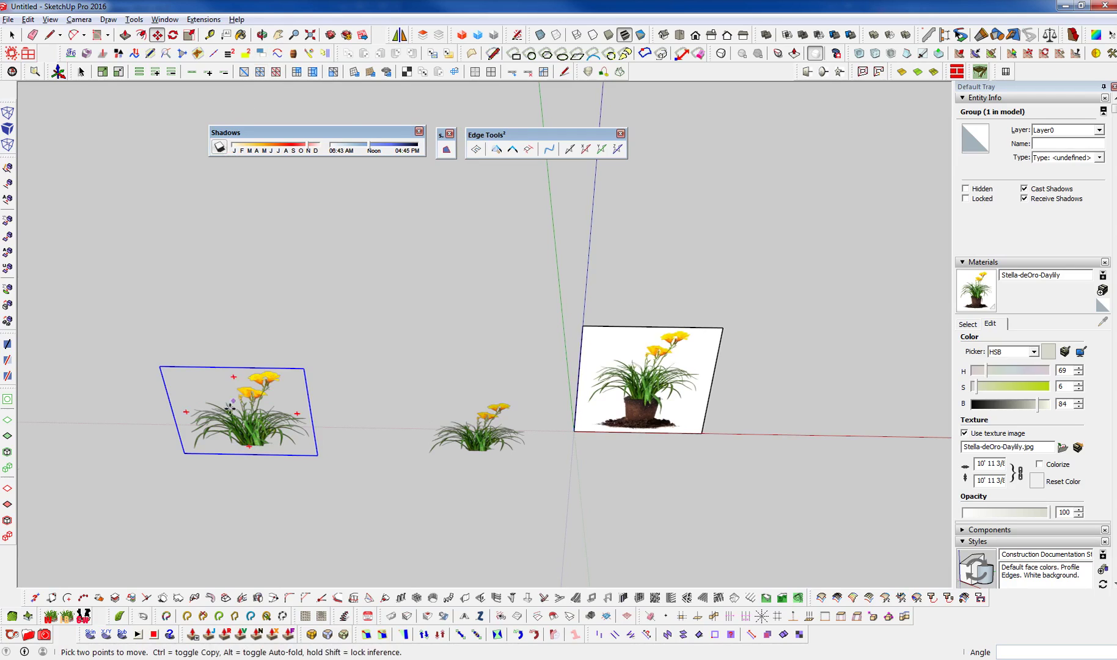
# Move the daylily group about 6' 7 3/16" onto the ground along the red axis and turn on shadows.
pyautogui.moveTo(648, 379); pyautogui.dragTo(213, 303, button='middle')
pyautogui.click(247, 376)
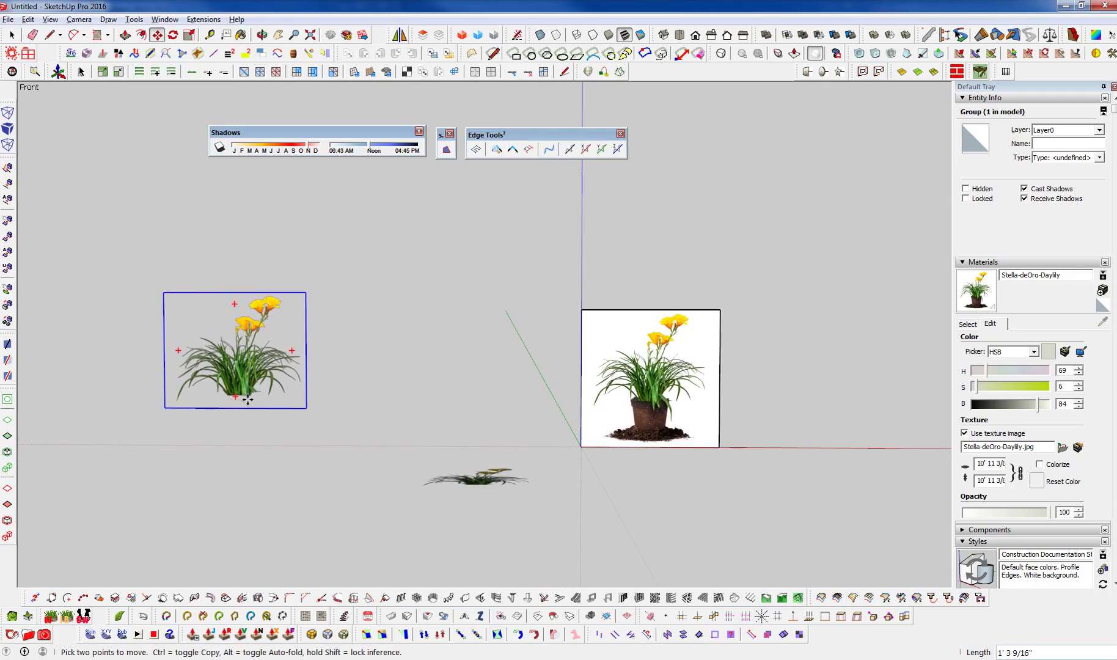
pyautogui.click(578, 444)
pyautogui.moveTo(578, 445); pyautogui.dragTo(336, 423, button='middle')
pyautogui.click(335, 423)
pyautogui.click(406, 400)
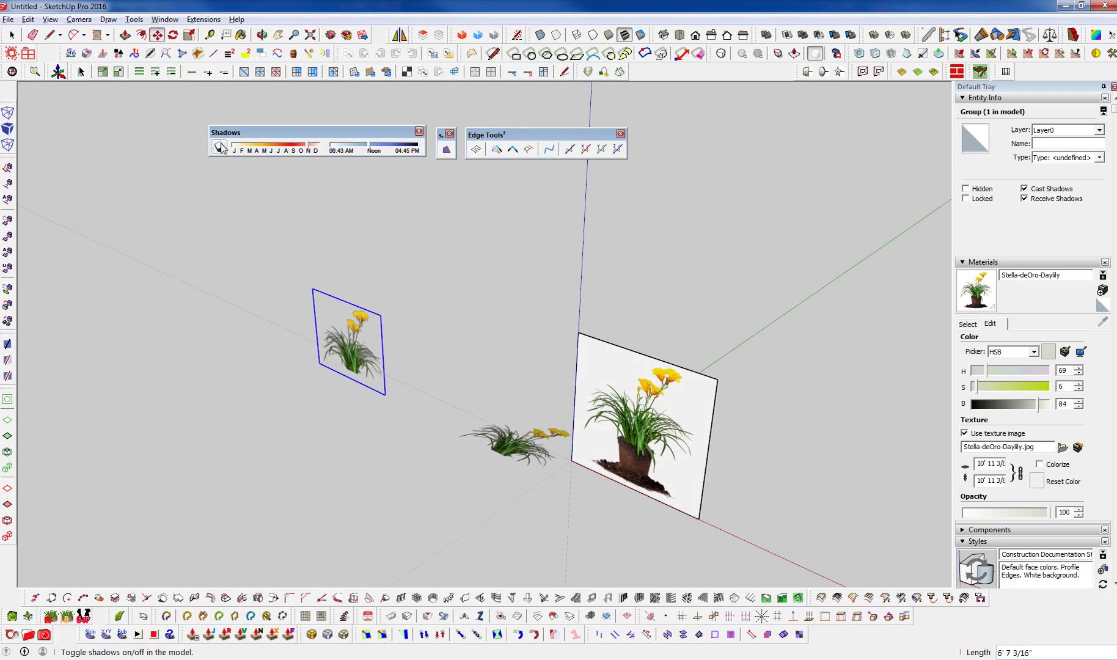
pyautogui.hotkey('shift', 's')
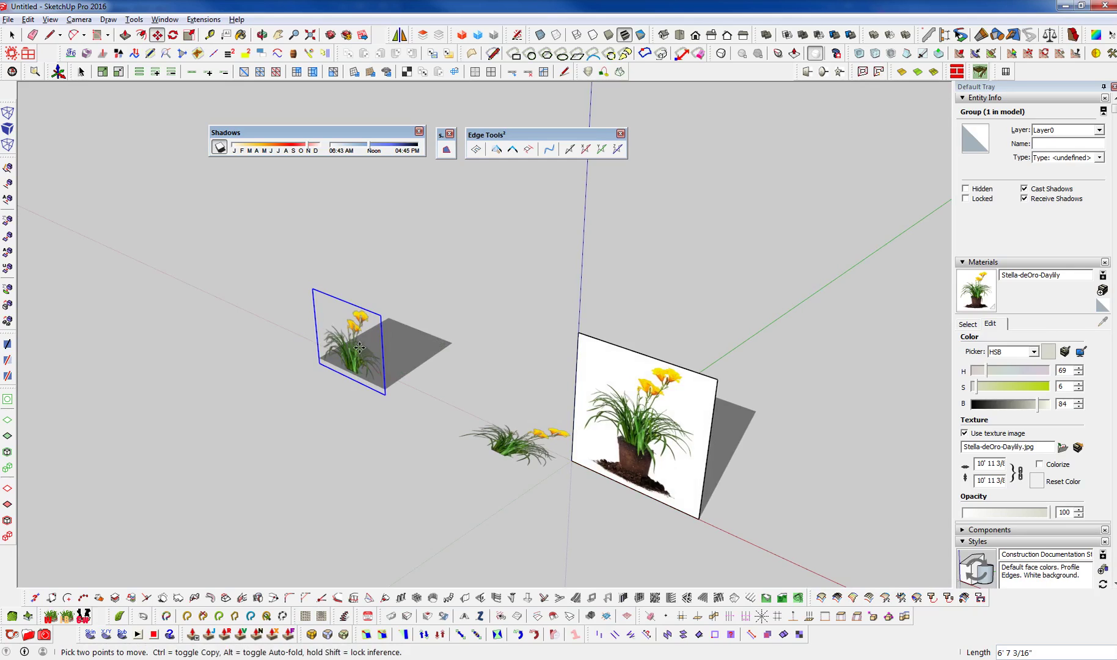
pyautogui.moveTo(359, 358); pyautogui.dragTo(378, 366, button='middle')
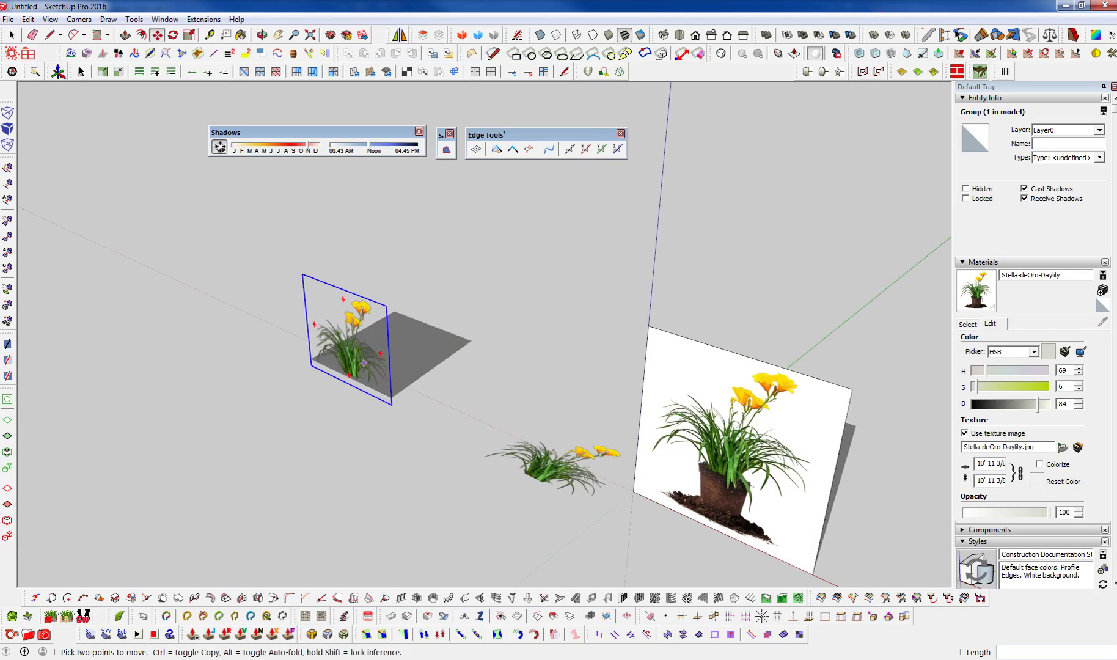
# Turn off shadows in the model.
pyautogui.click(219, 147)
pyautogui.moveTo(345, 333); pyautogui.dragTo(583, 308, button='middle')
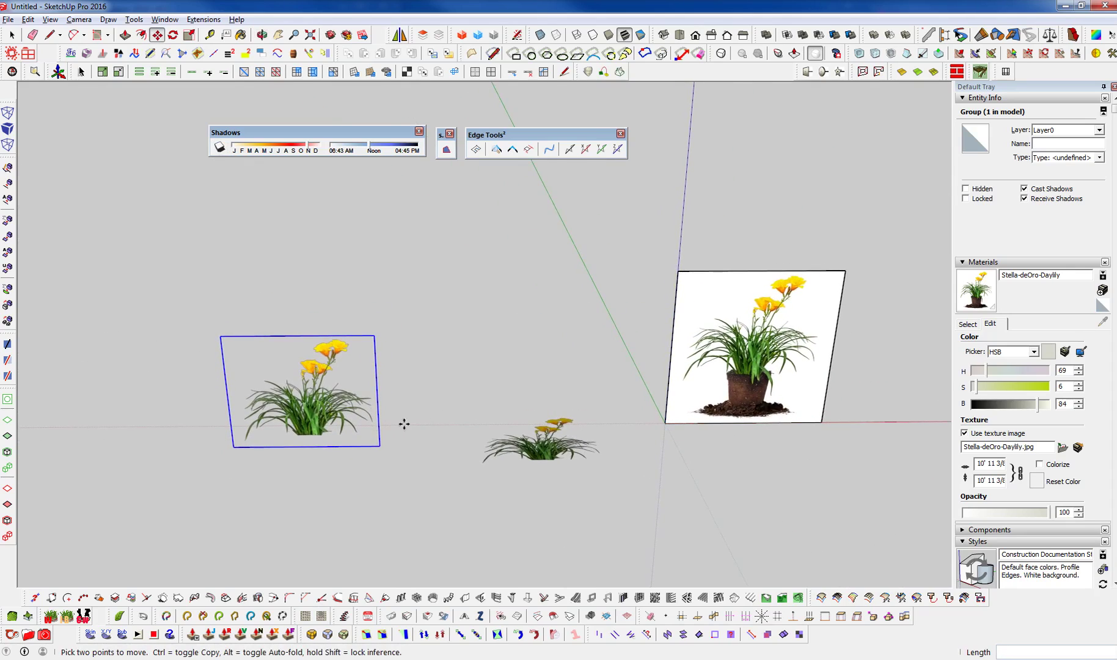
pyautogui.moveTo(404, 424)
pyautogui.mouseDown(button='middle')
pyautogui.moveTo(570, 406)
pyautogui.moveTo(534, 419)
pyautogui.mouseUp(button='middle')
# Sample the materials of the daylily cutout and the potted picture to check their texture image files.
pyautogui.press('b')
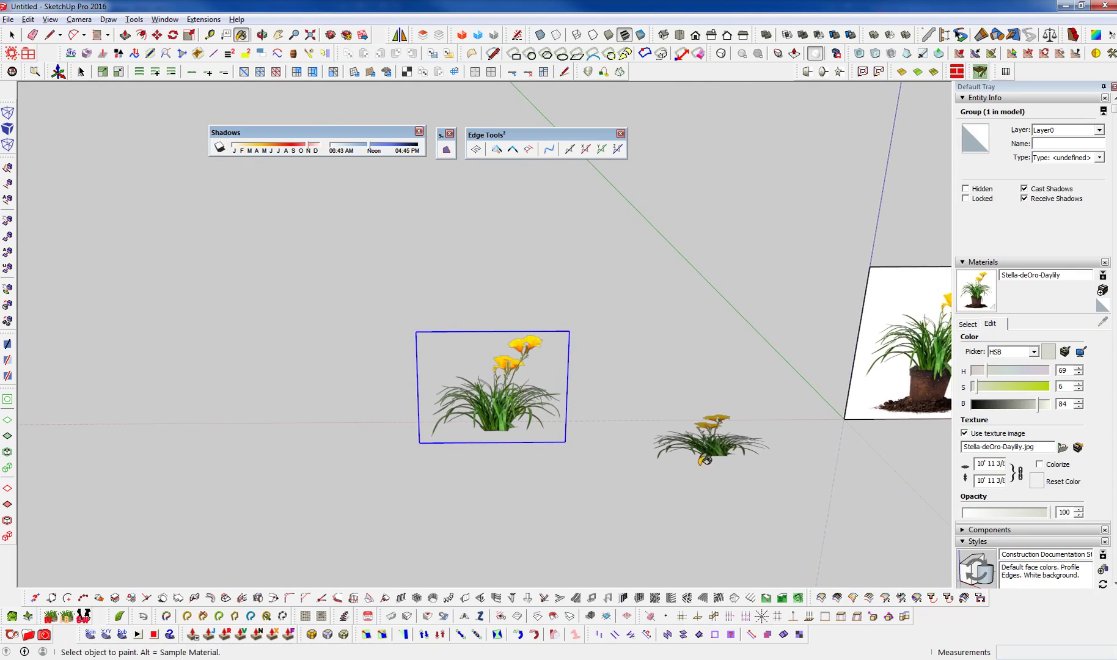
pyautogui.keyDown('alt'); pyautogui.click(522, 412); pyautogui.keyUp('alt')
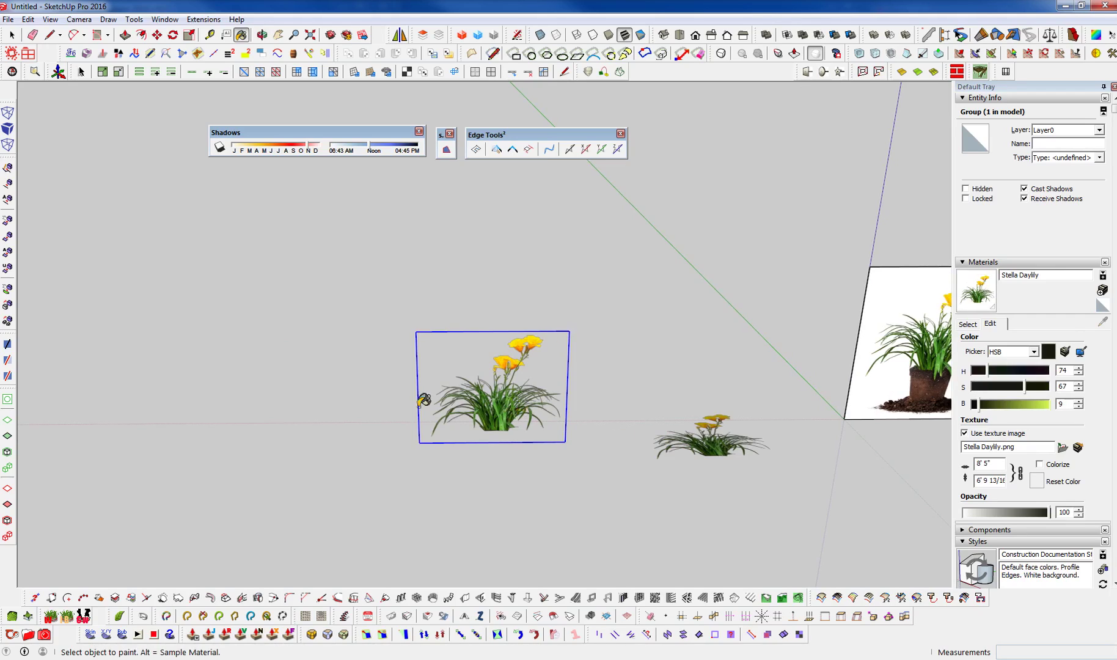
pyautogui.moveTo(424, 401); pyautogui.dragTo(544, 432, button='middle')
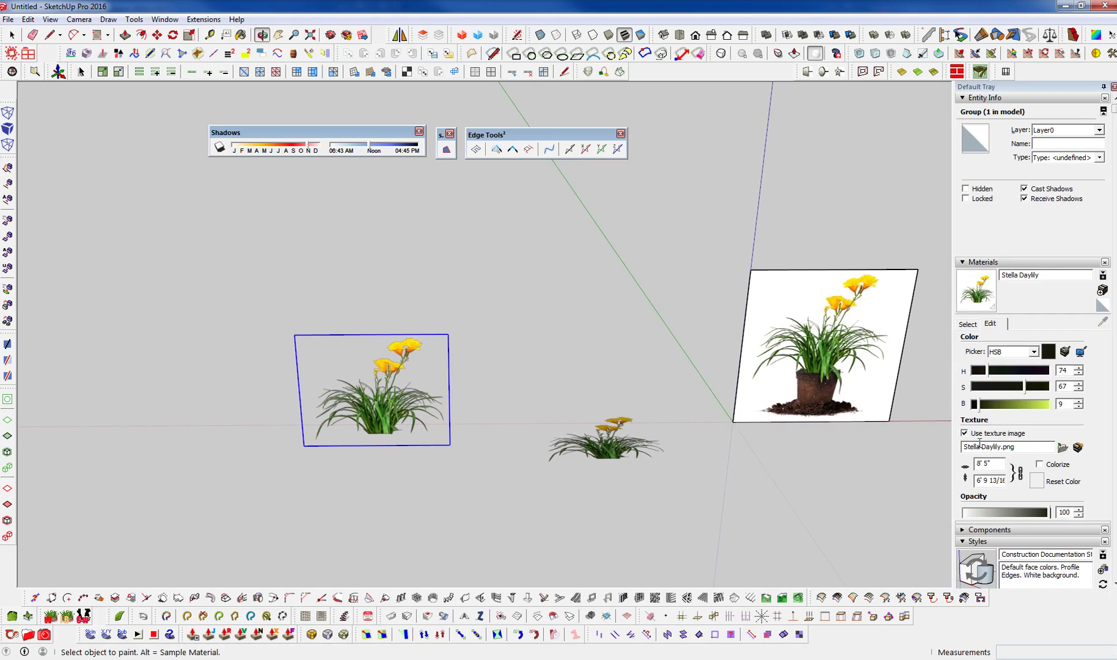
pyautogui.keyDown('alt'); pyautogui.click(816, 356); pyautogui.keyUp('alt')
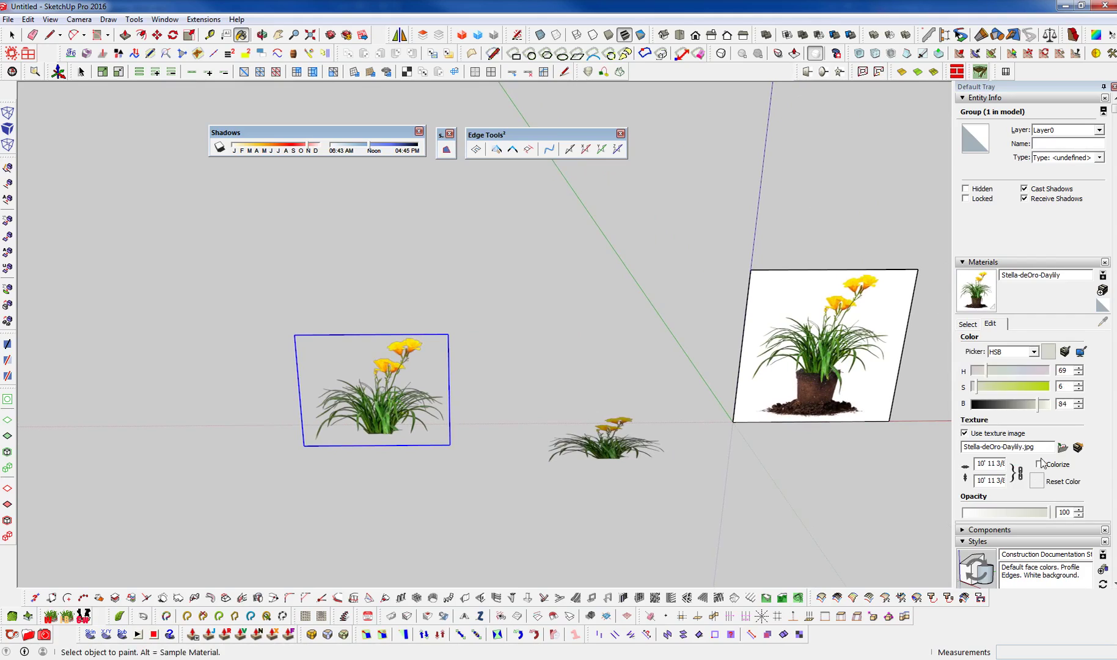
# Sample the upright daylily's material and open its texture image Stella Daylily.png for editing in Inkscape, in an enlarged window.
pyautogui.keyDown('alt'); pyautogui.click(385, 403); pyautogui.keyUp('alt')
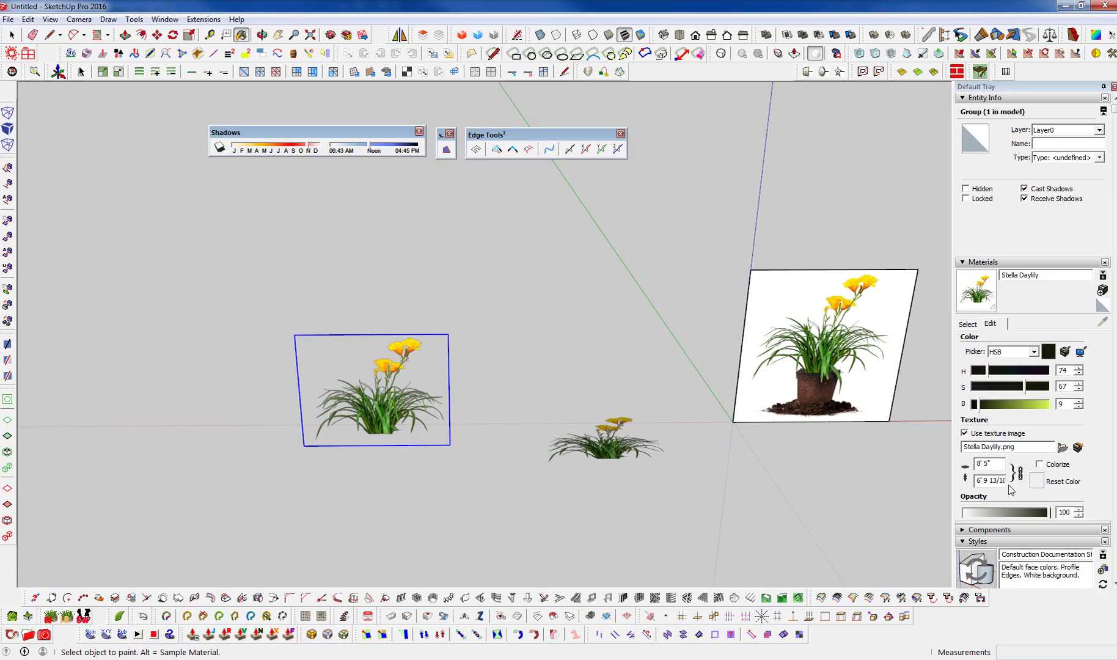
pyautogui.keyDown('shift'); pyautogui.moveTo(597, 432); pyautogui.dragTo(562, 431, button='middle'); pyautogui.keyUp('shift')
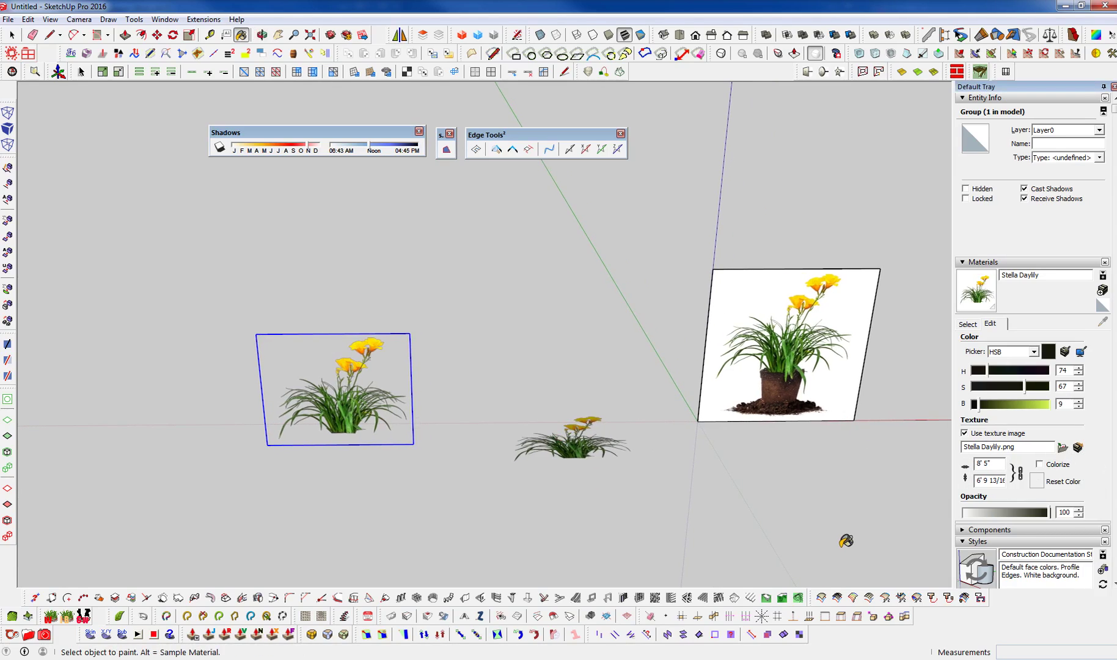
pyautogui.click(317, 445)
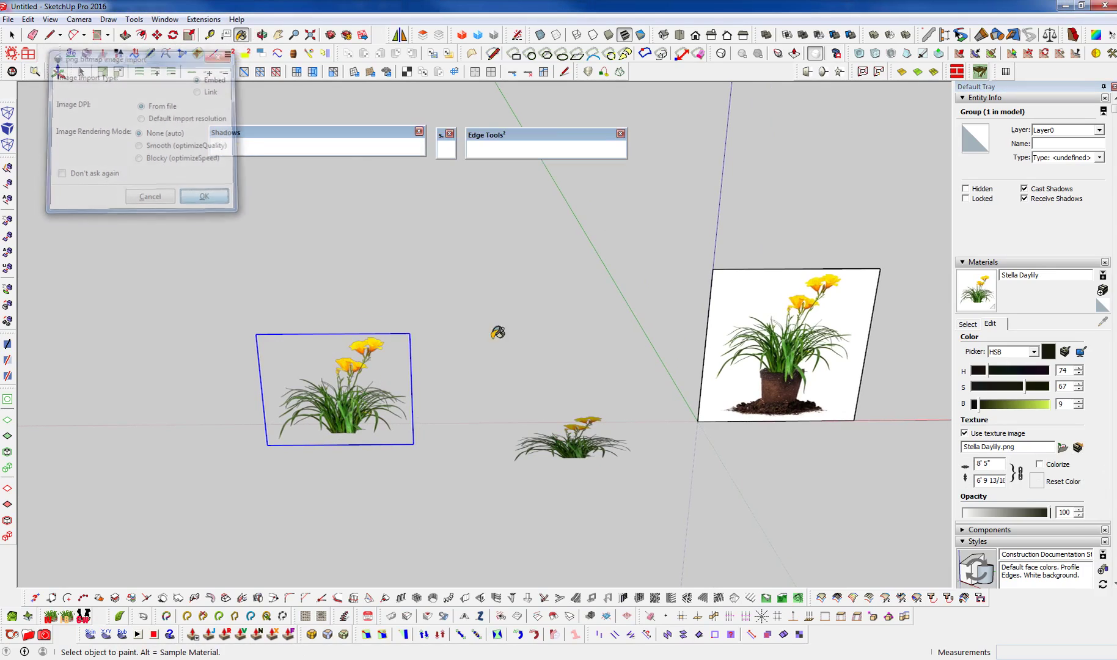
pyautogui.click(211, 198)
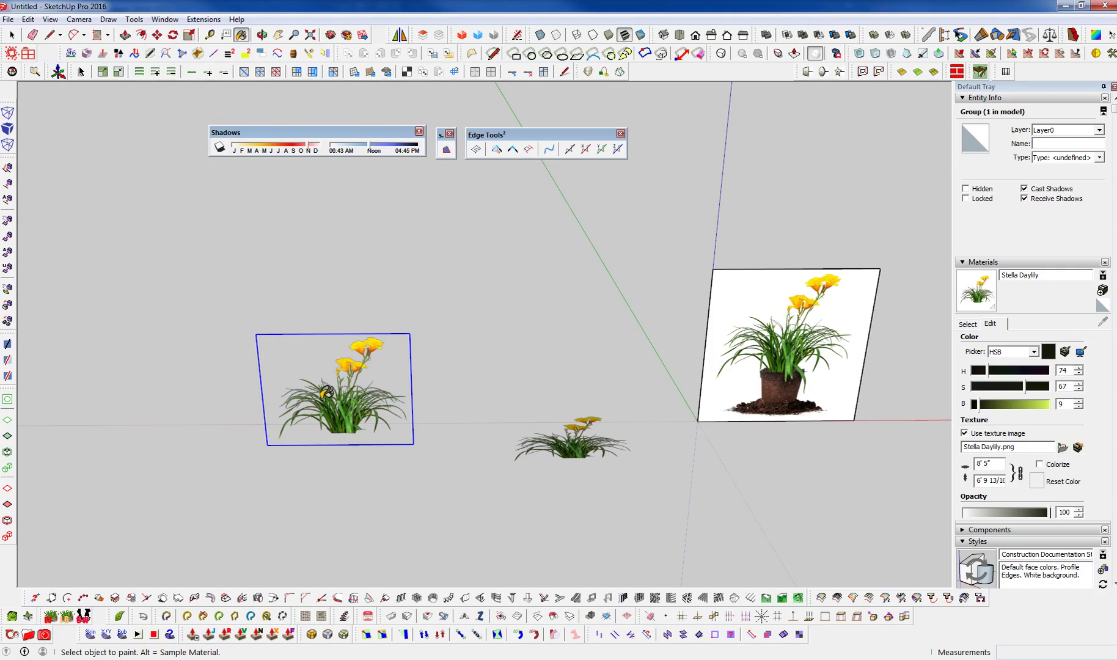
pyautogui.hotkey('alt', 'Tab')
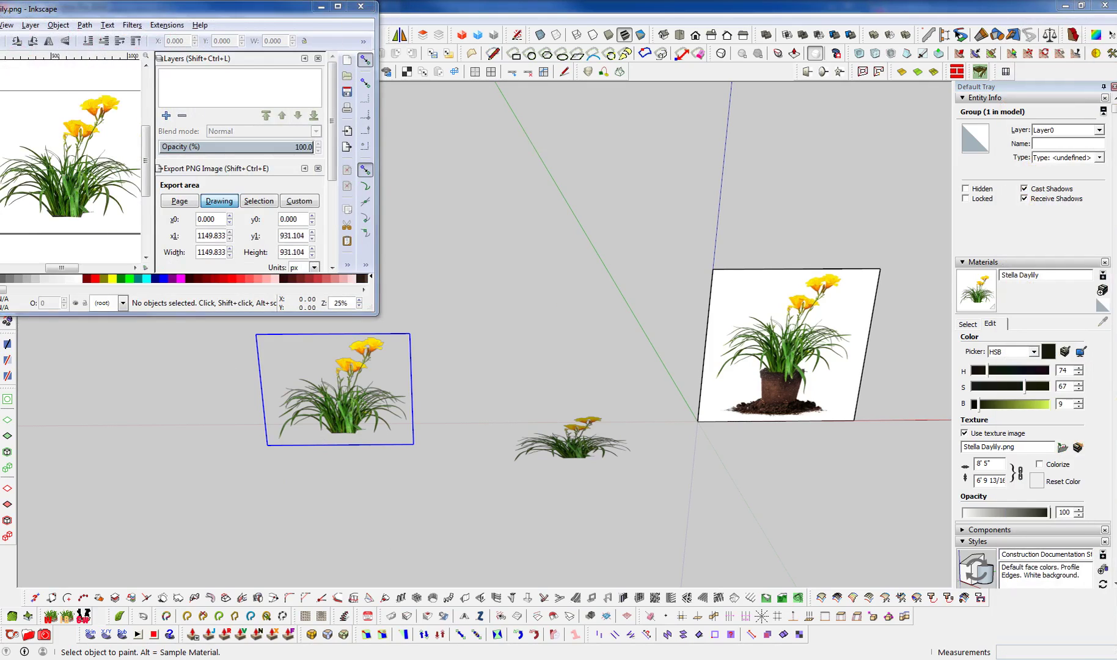
pyautogui.moveTo(165, 11); pyautogui.dragTo(446, 65)
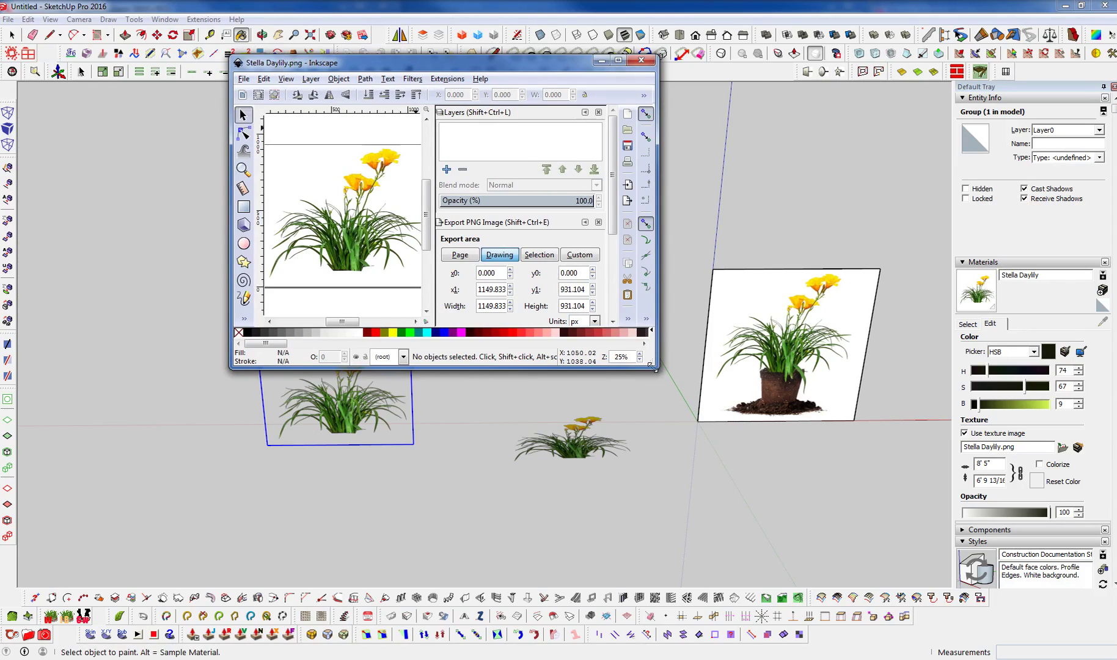
pyautogui.moveTo(651, 365); pyautogui.dragTo(964, 591)
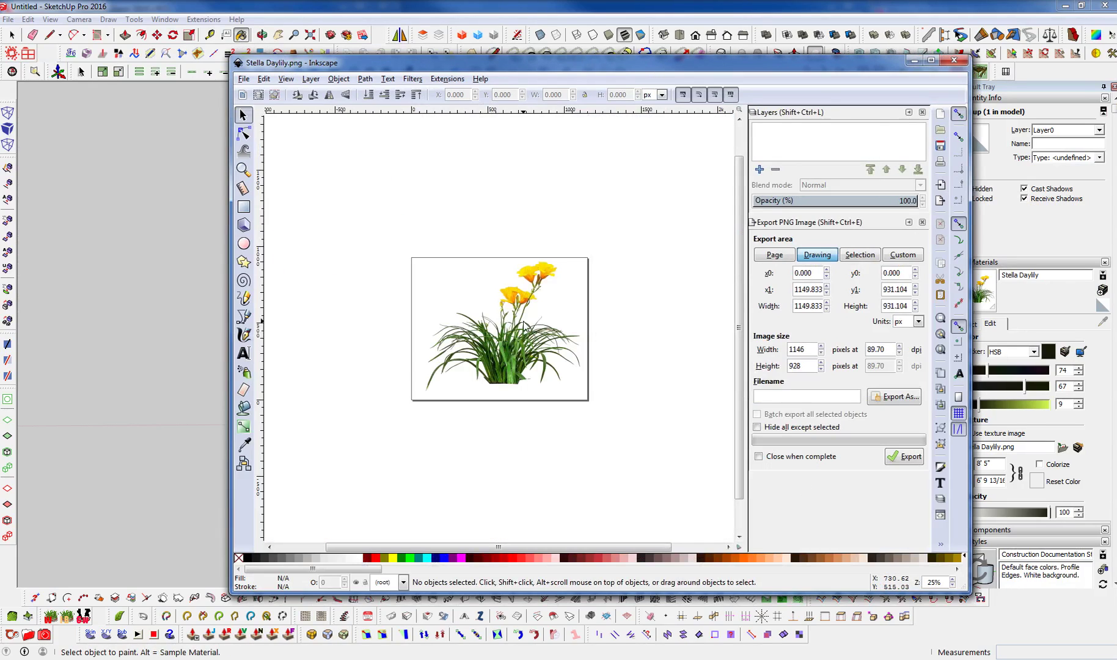
pyautogui.keyDown('ctrl'); pyautogui.scroll(2, 529, 320); pyautogui.keyUp('ctrl')
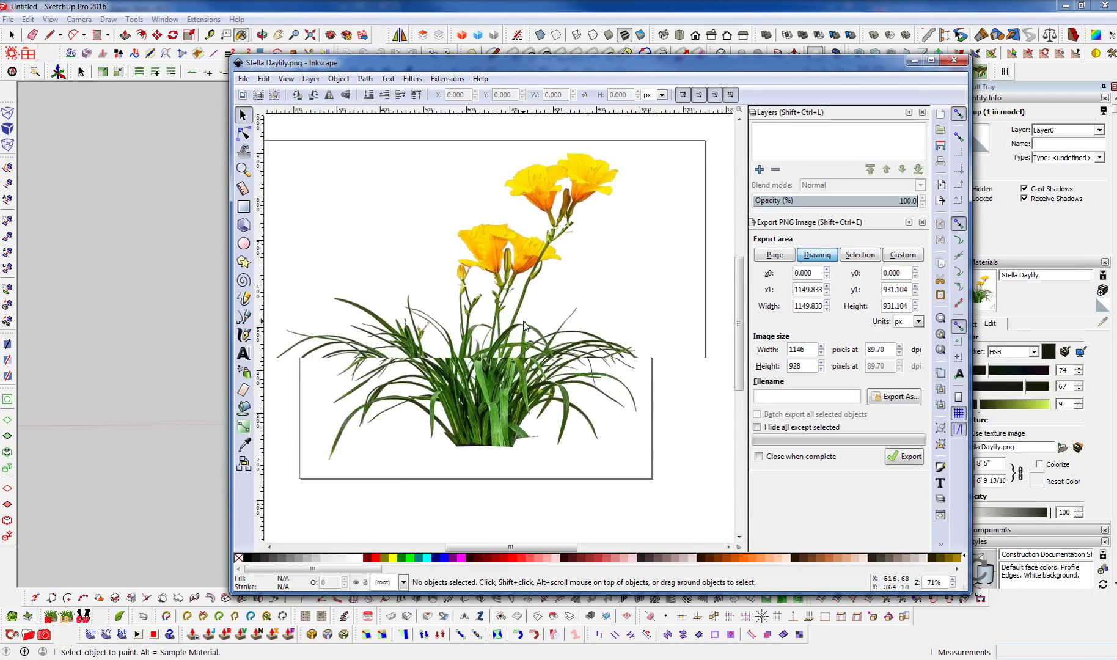
# Select the daylily image and start the Silhouette fill and transparency filter on it with live preview on.
pyautogui.click(407, 79)
pyautogui.click(521, 400)
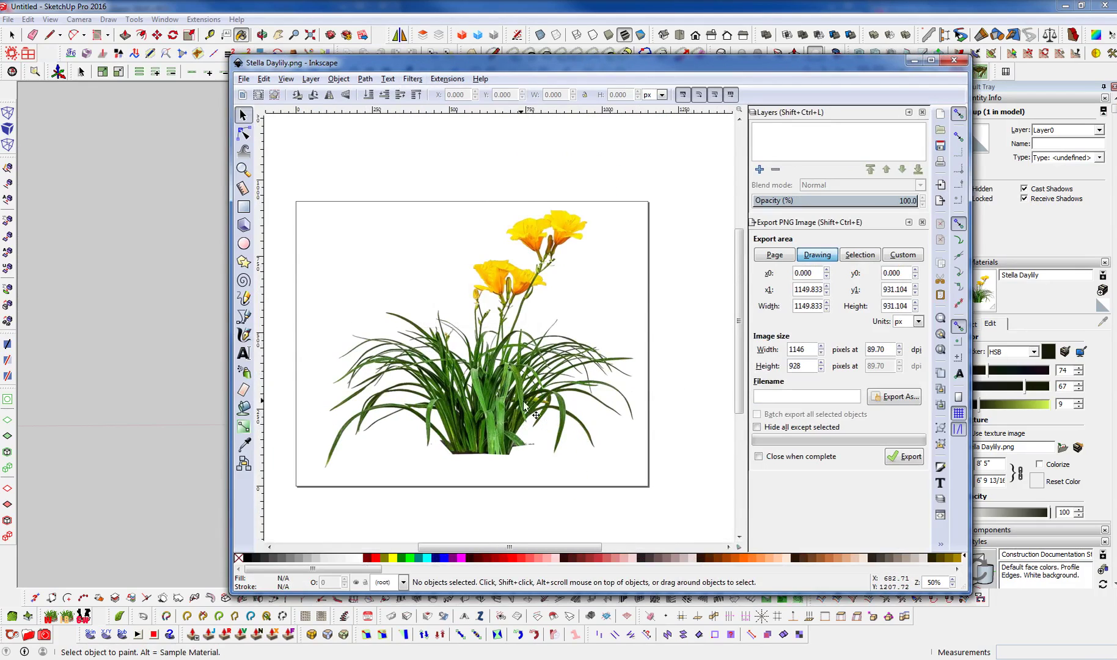
pyautogui.click(489, 365)
pyautogui.click(413, 79)
pyautogui.moveTo(469, 153)
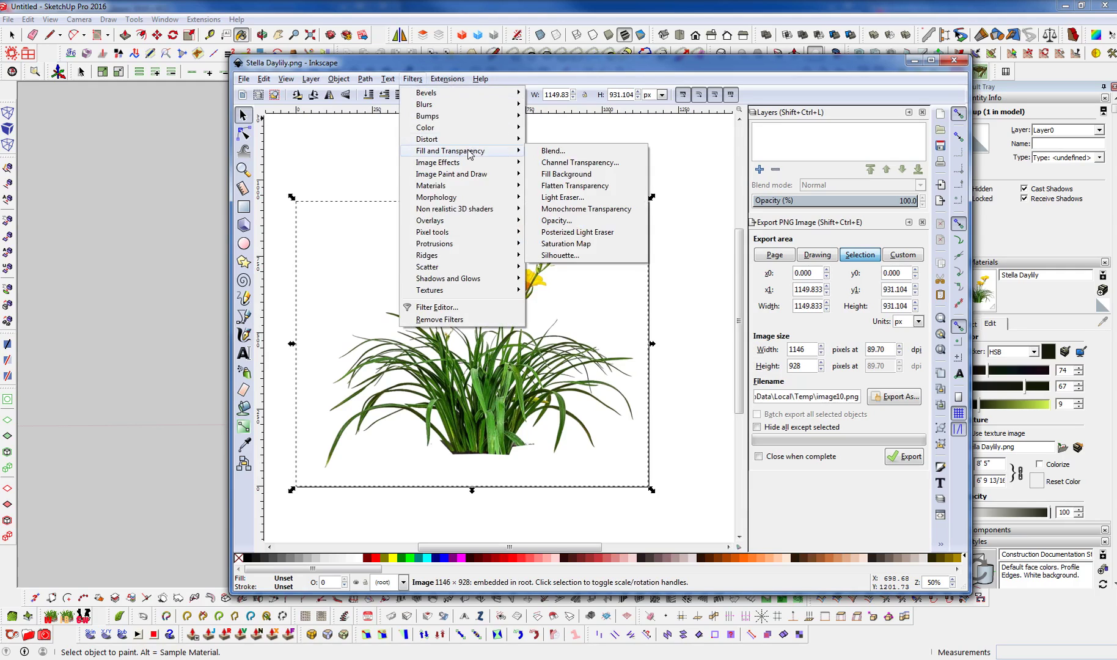
pyautogui.click(559, 255)
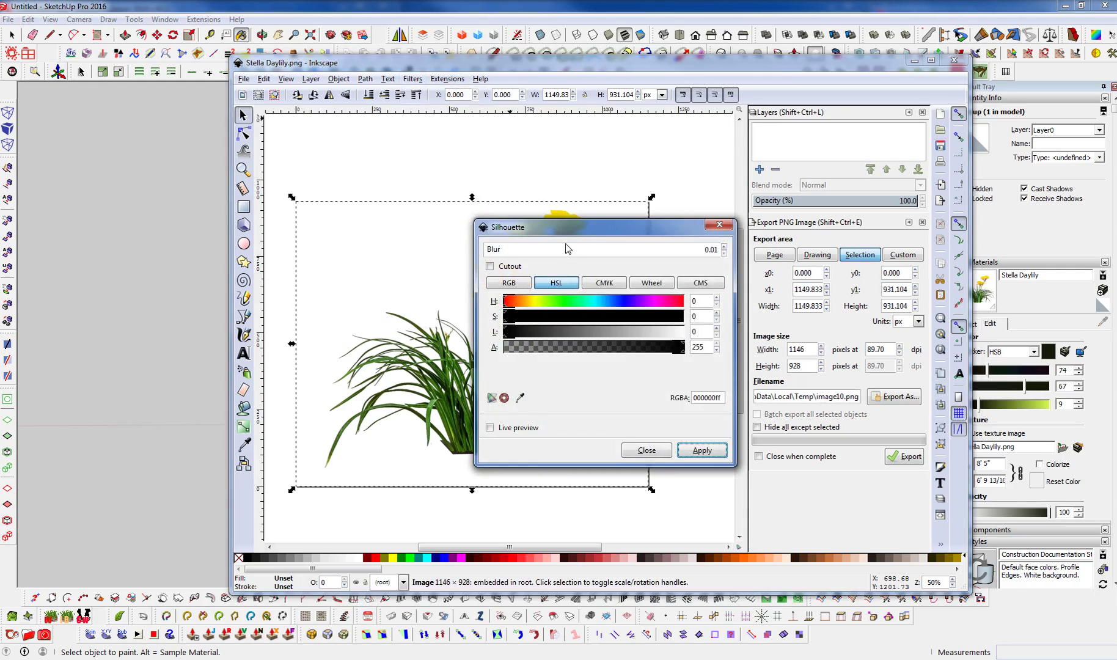
pyautogui.moveTo(566, 242); pyautogui.dragTo(745, 164)
pyautogui.click(669, 350)
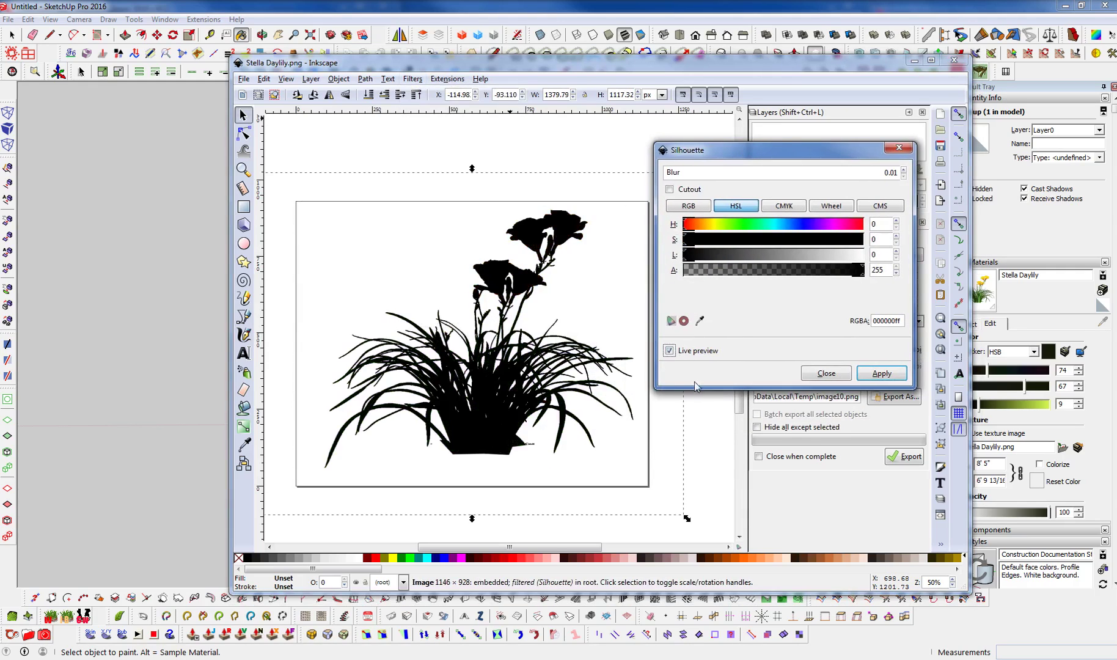
# Compare the silhouette preview with the Cutout option on and off, ending with Cutout off.
pyautogui.click(669, 190)
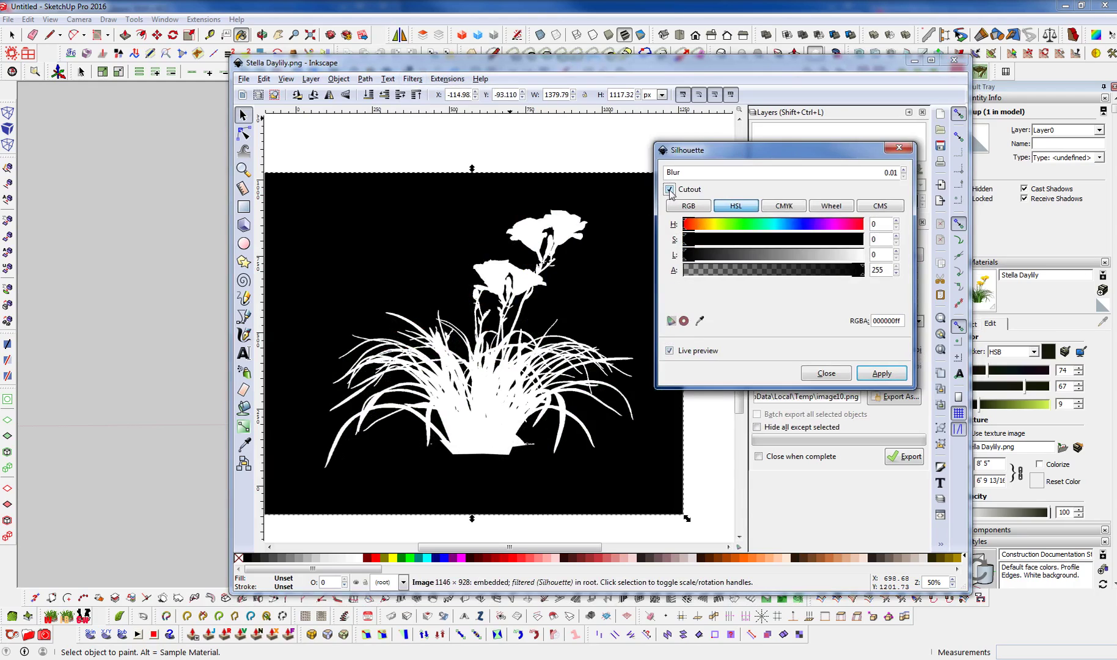
pyautogui.click(670, 190)
pyautogui.click(669, 190)
pyautogui.click(670, 189)
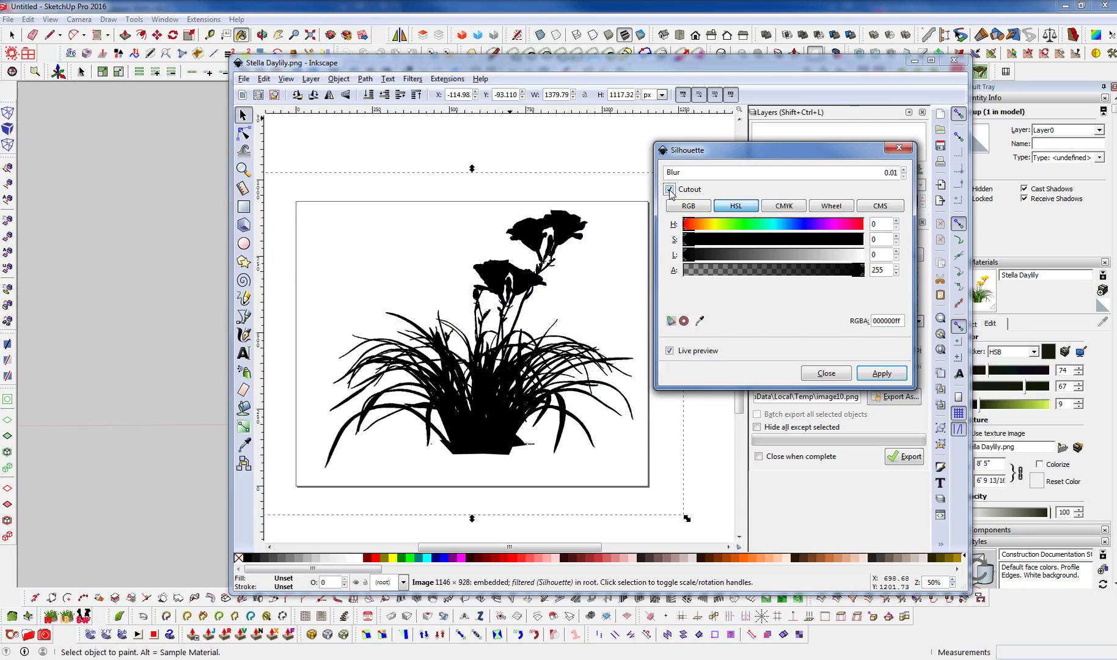
pyautogui.click(670, 189)
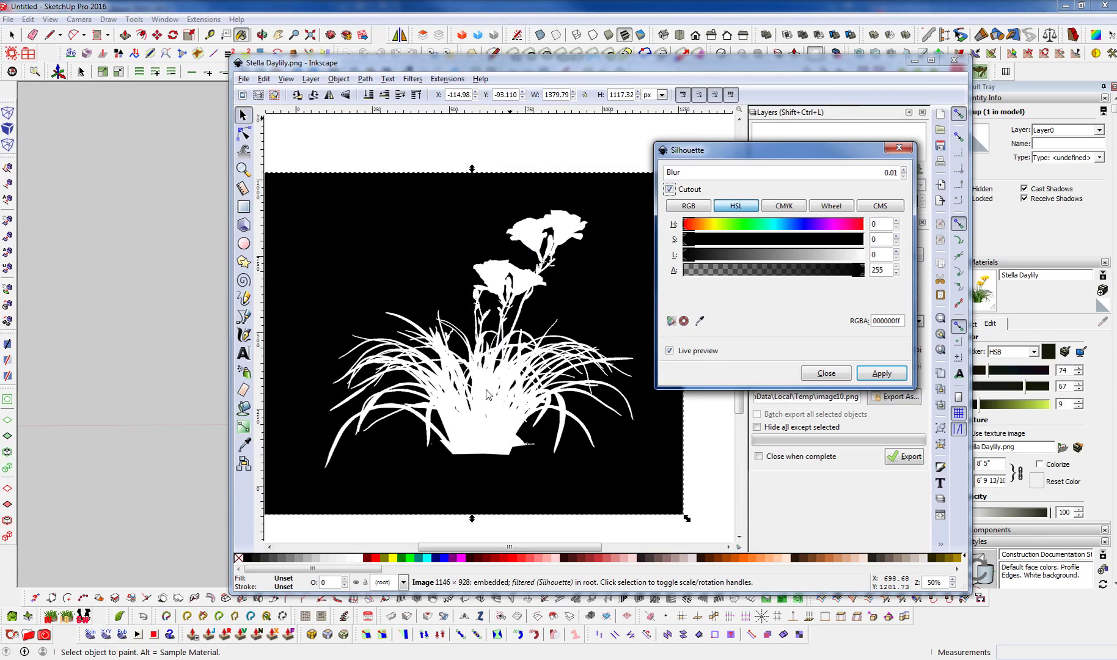
pyautogui.click(670, 189)
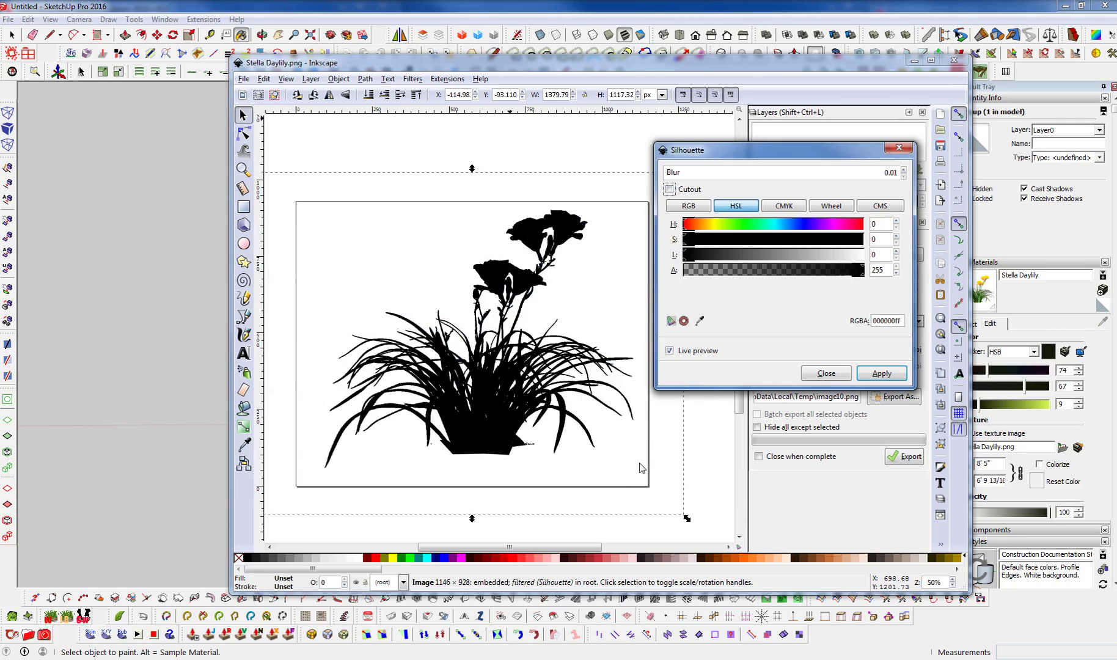
# Apply the black Silhouette filter to the daylily image and make a bitmap copy of the result.
pyautogui.click(878, 370)
pyautogui.click(825, 373)
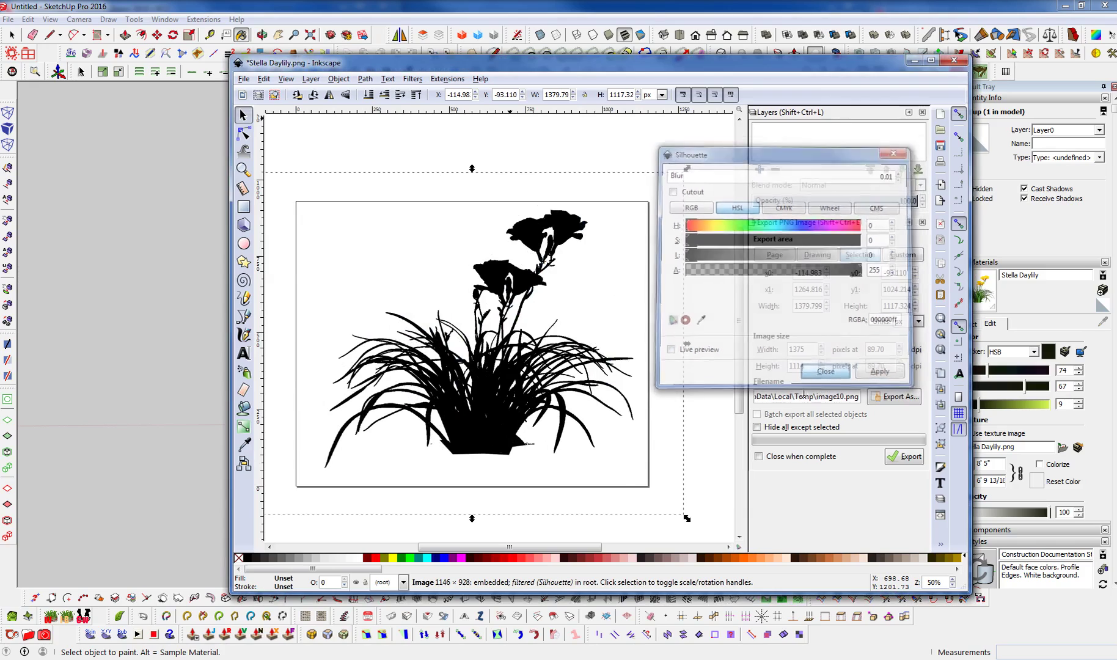
pyautogui.click(263, 79)
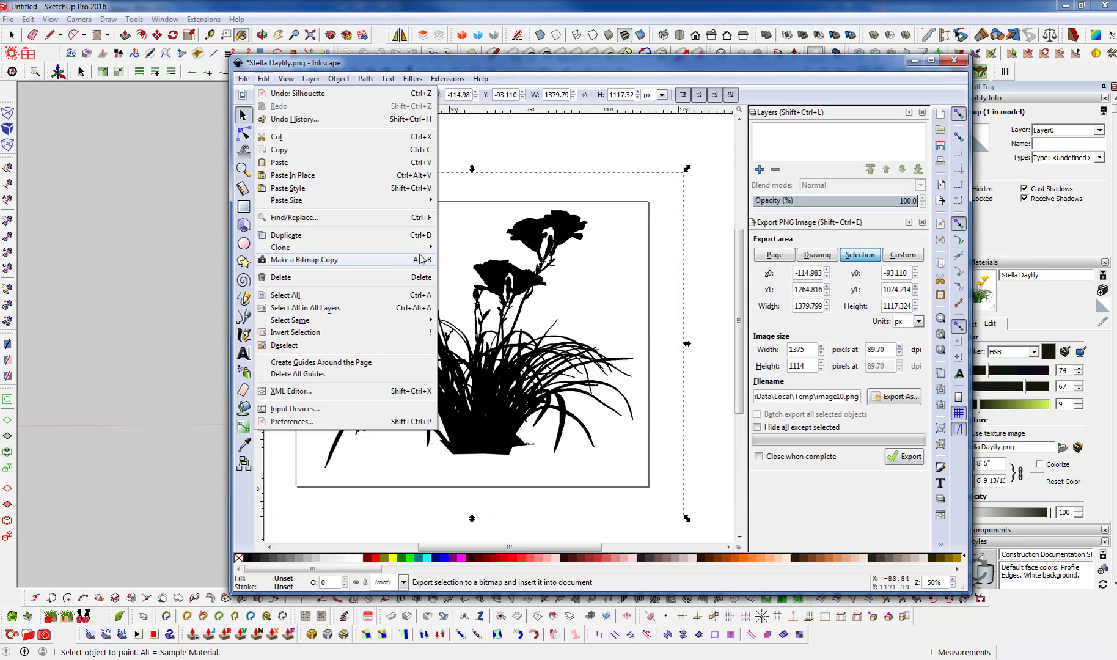
pyautogui.click(324, 260)
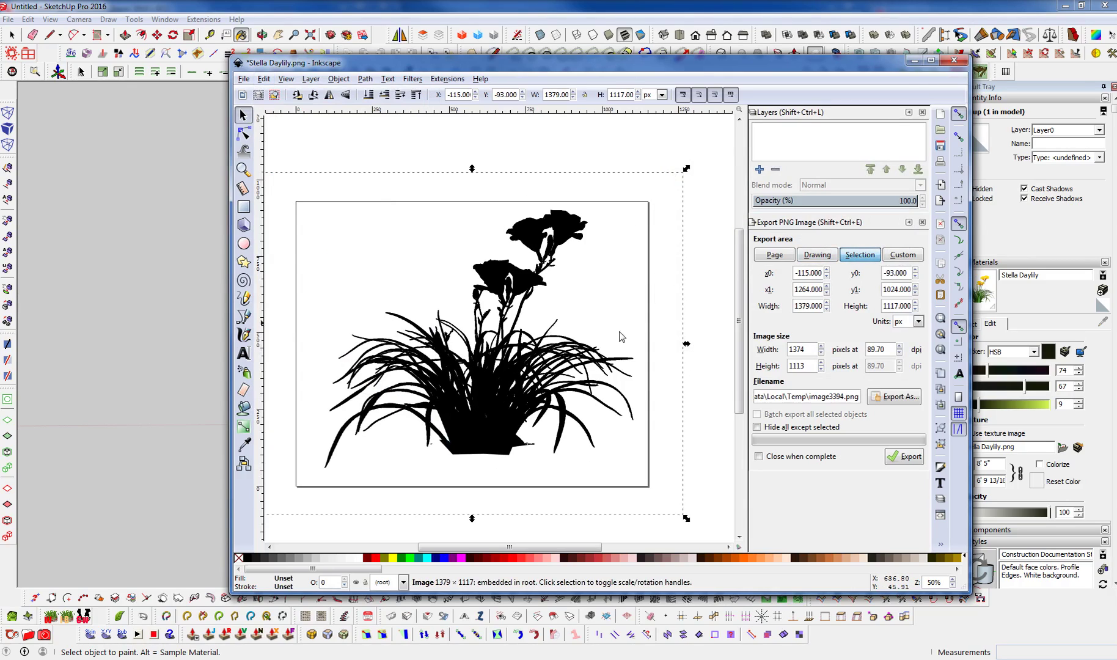
# Trace the silhouette bitmap into a path using Colors with 2 scans, Remove background and Live Preview on.
pyautogui.click(365, 78)
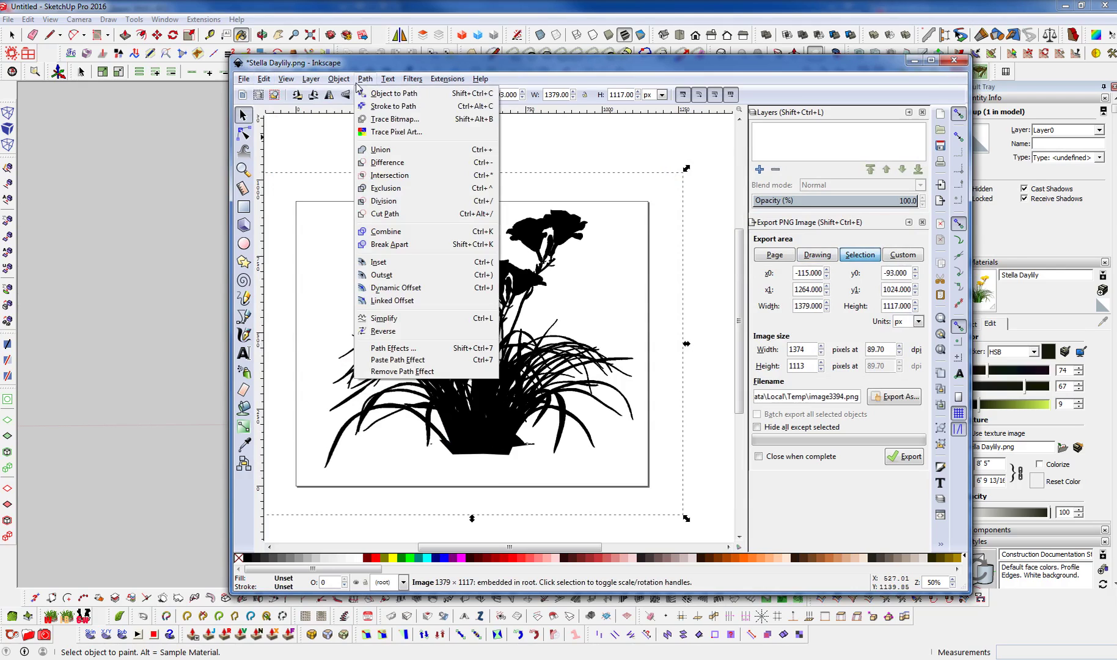
pyautogui.click(408, 119)
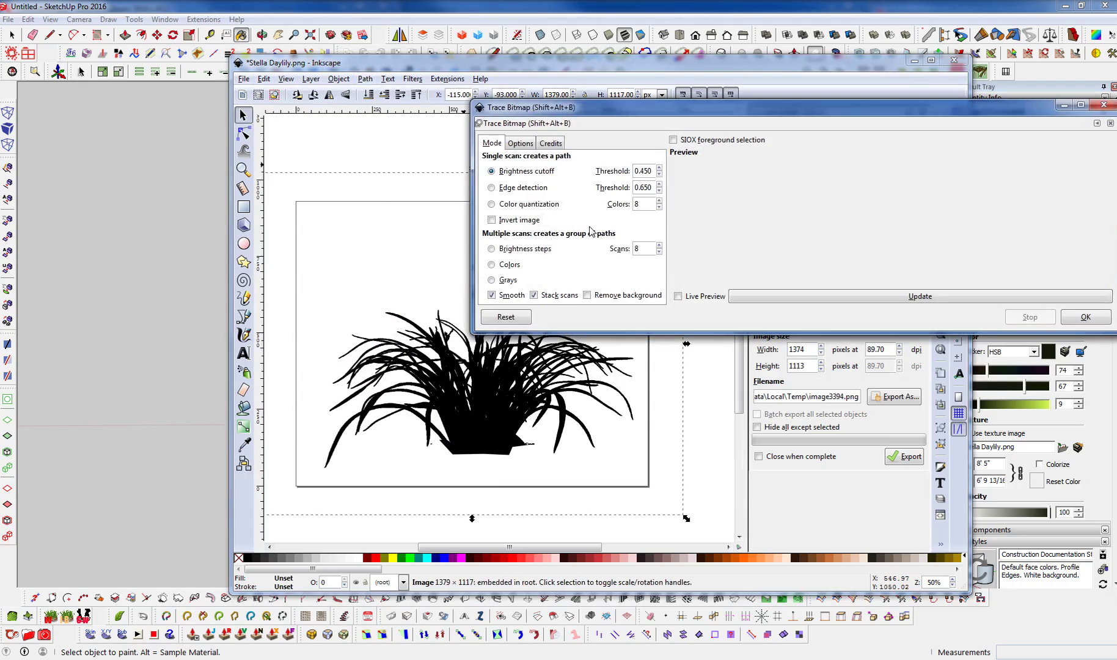
pyautogui.moveTo(683, 120); pyautogui.dragTo(463, 157)
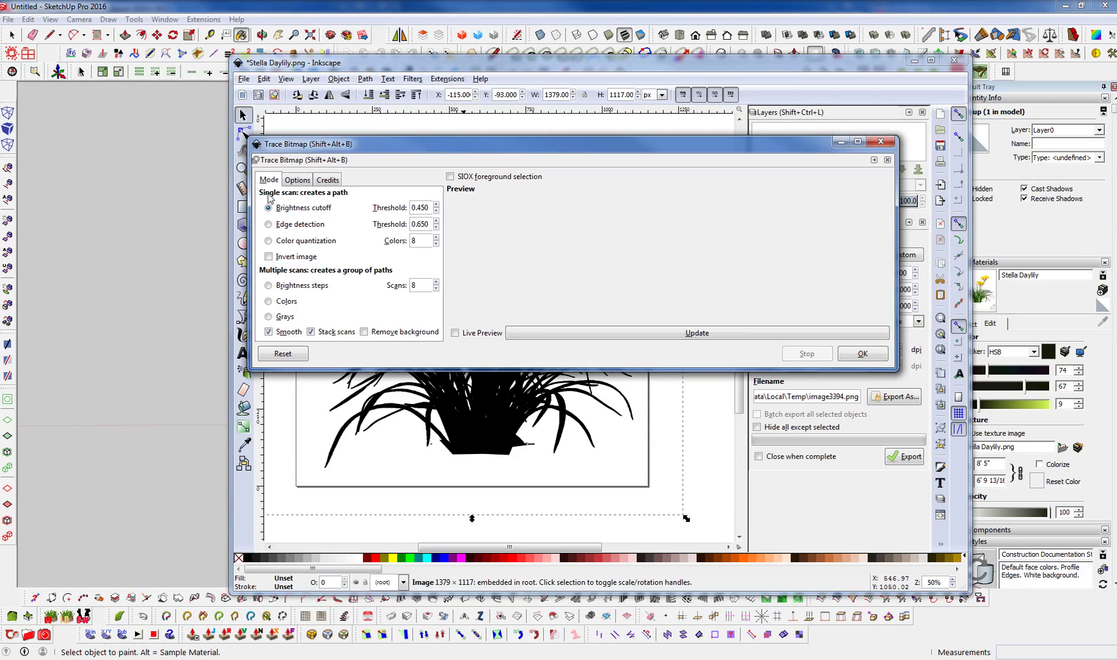
pyautogui.click(269, 302)
pyautogui.write('2')
pyautogui.click(365, 332)
pyautogui.press('Tab')
pyautogui.press('space')
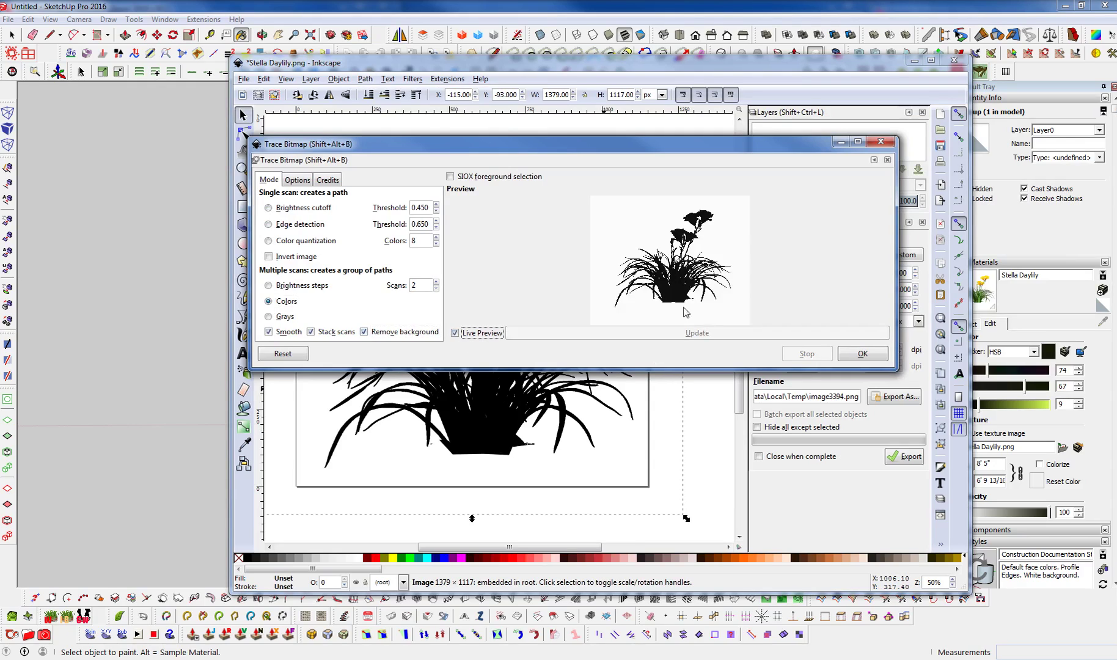
pyautogui.click(876, 360)
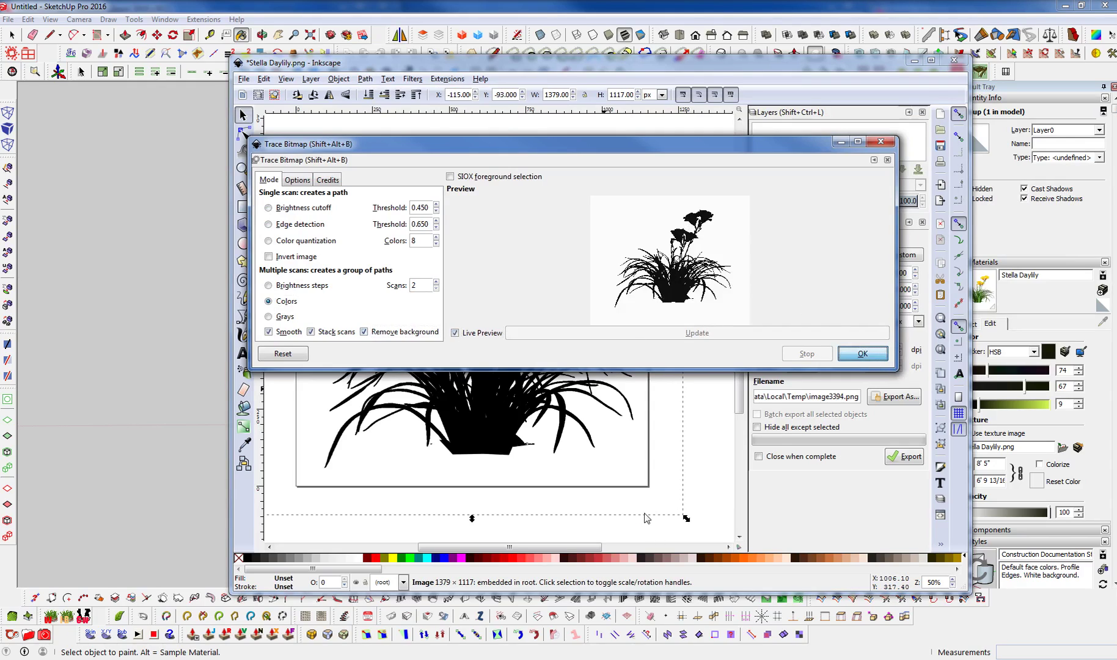
pyautogui.click(881, 143)
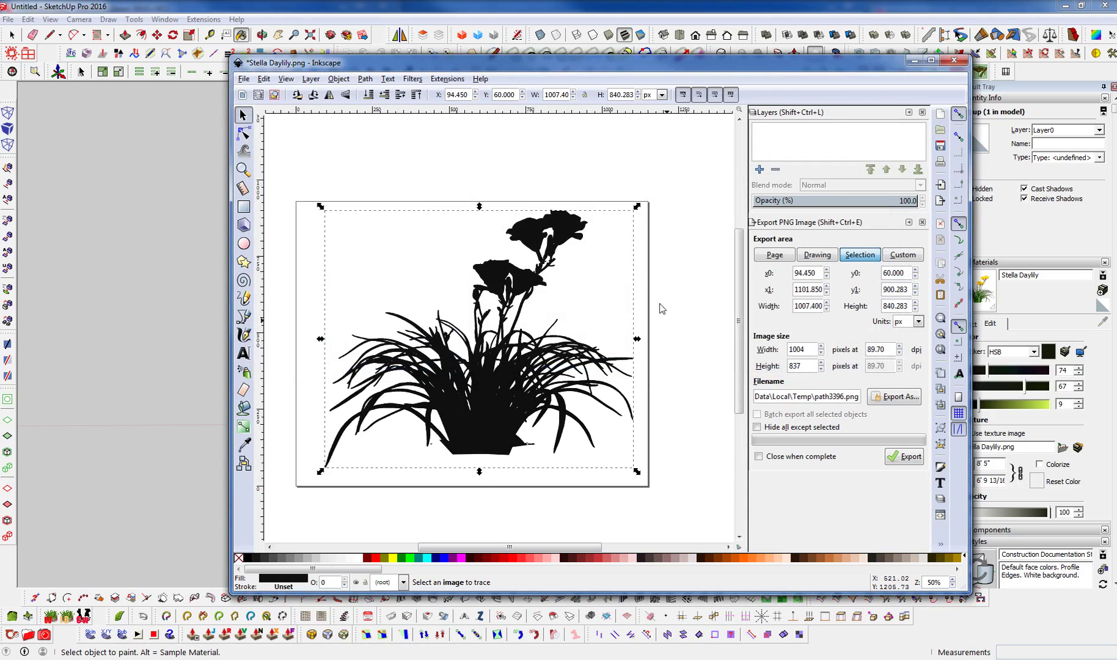
# Save the traced daylily path as Stella Daylily in Desktop Cutting Plotter (AutoCAD DXF R14) format with inches as base unit.
pyautogui.click(239, 82)
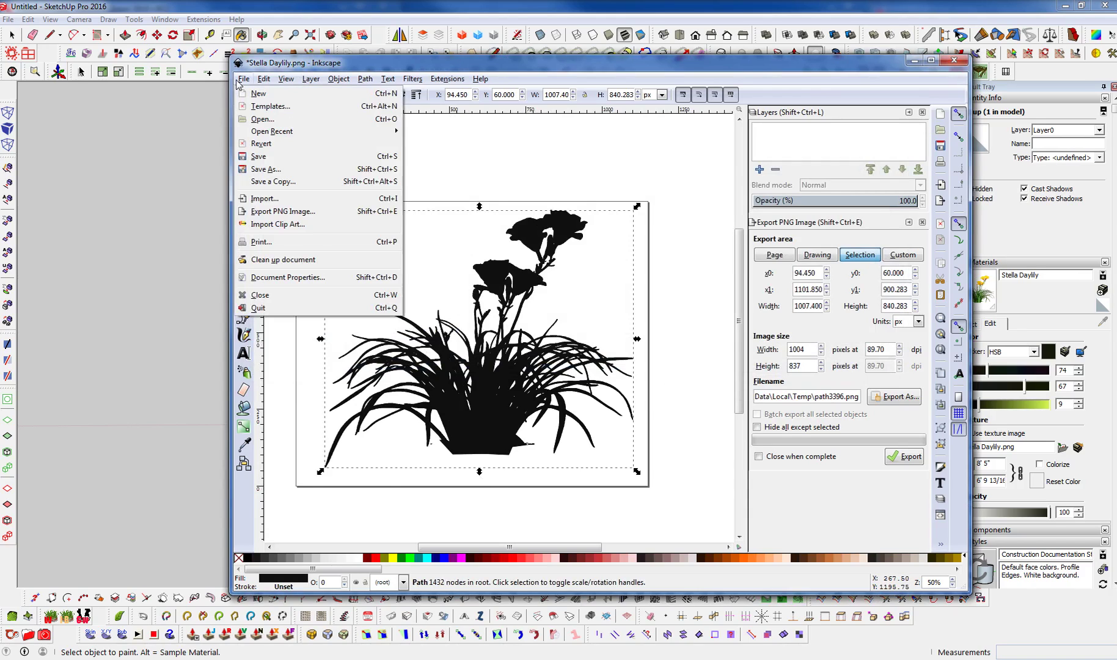
pyautogui.click(266, 169)
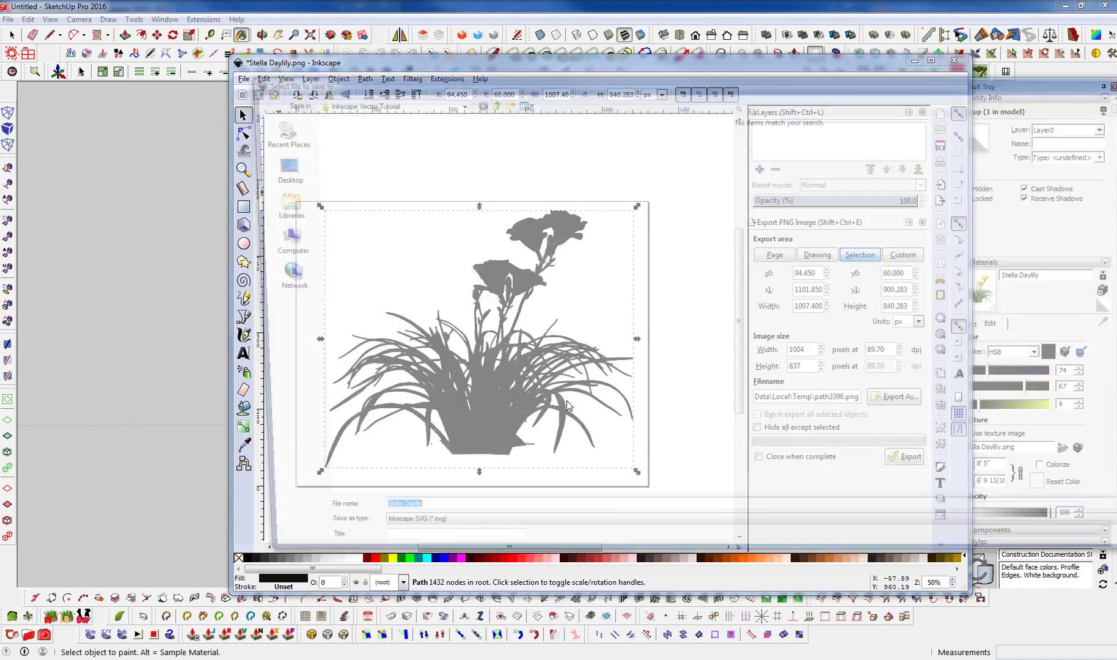
pyautogui.click(465, 538)
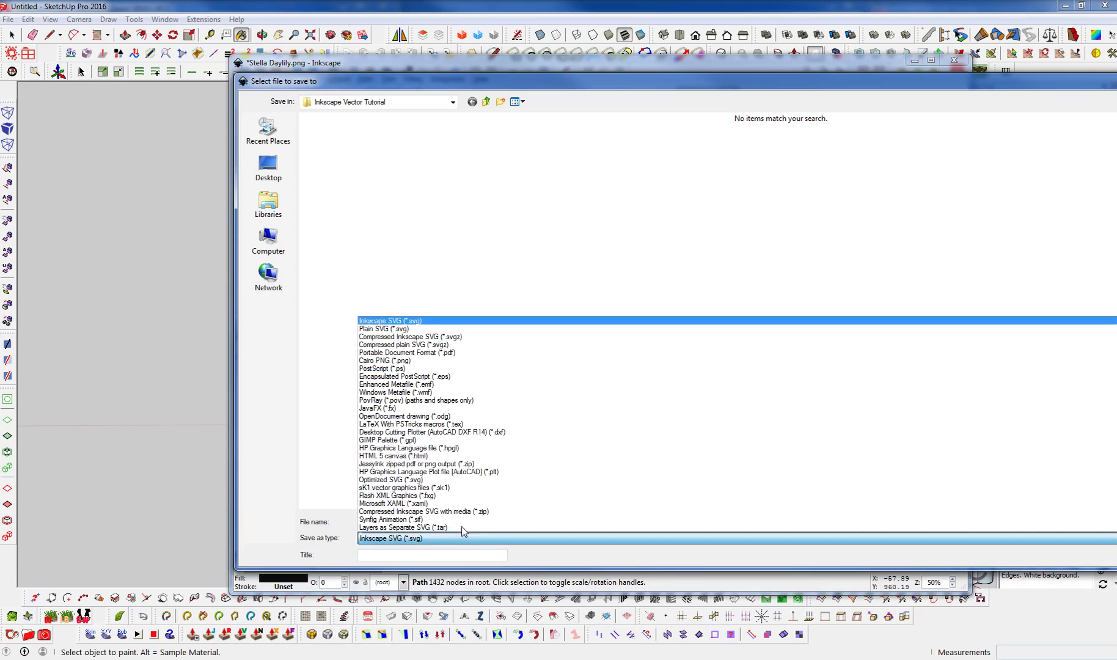
pyautogui.click(485, 433)
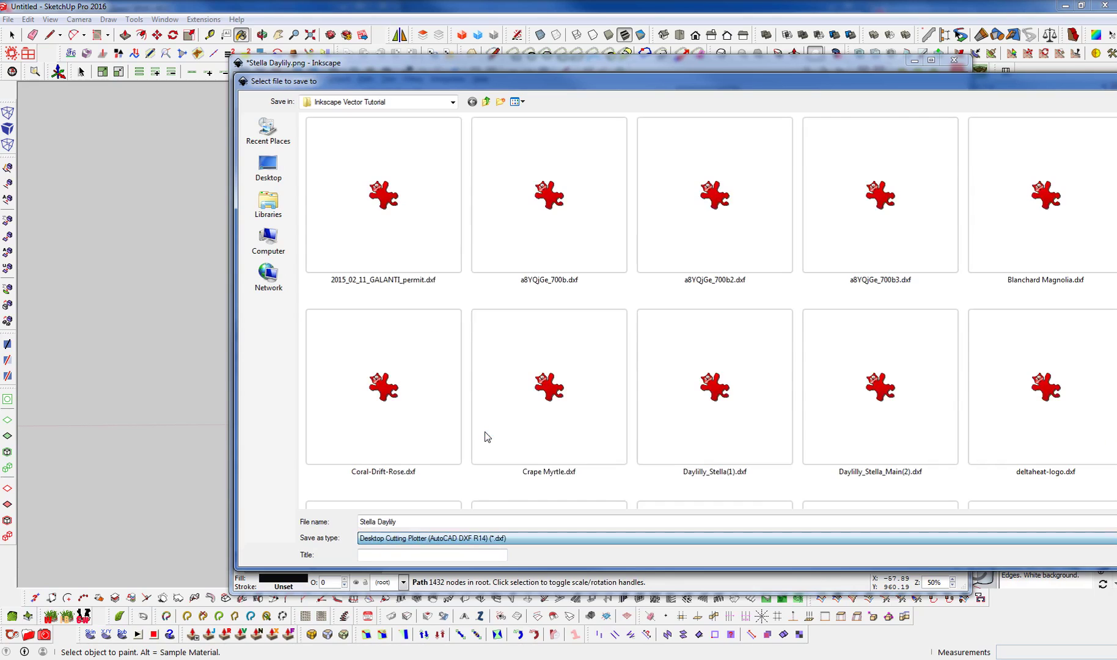
pyautogui.moveTo(481, 85); pyautogui.dragTo(363, 78)
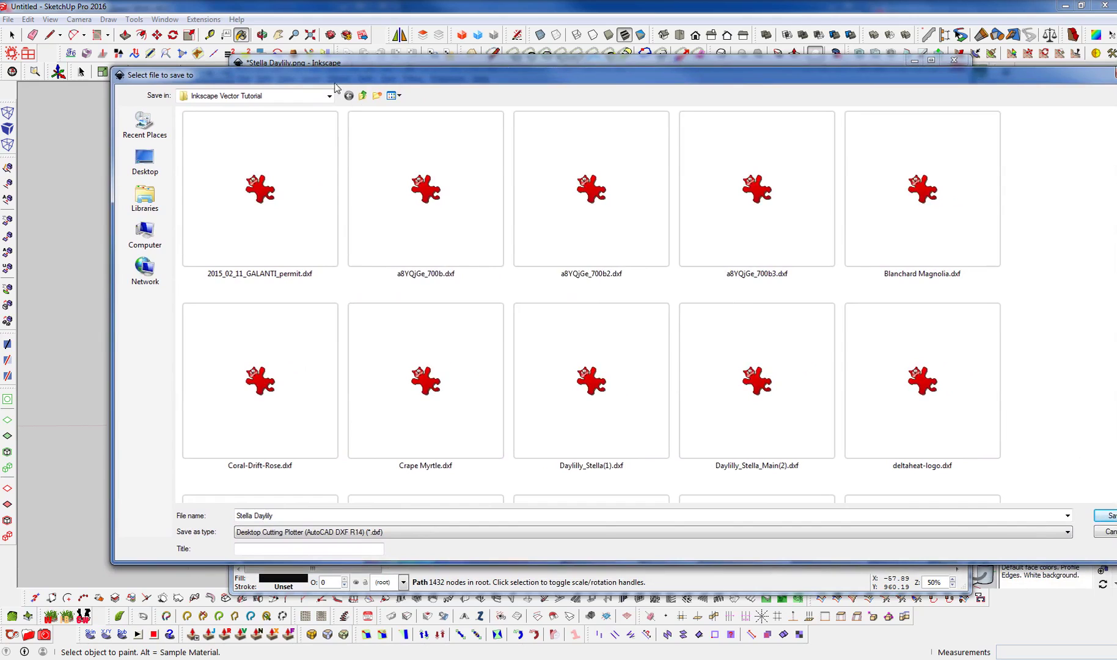
pyautogui.click(1100, 516)
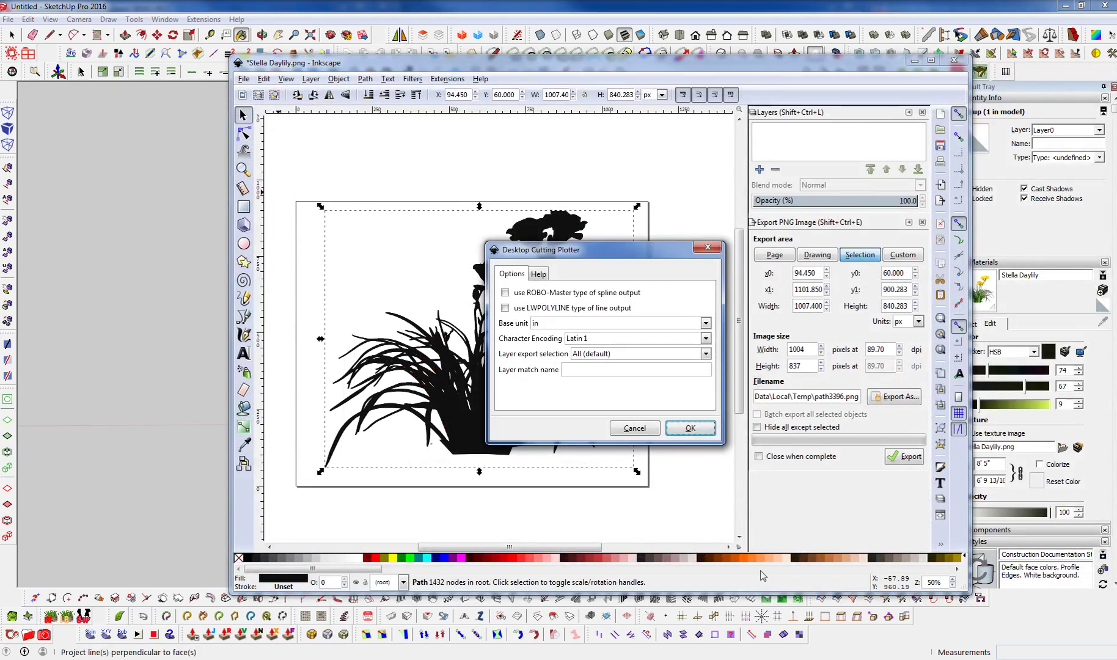
pyautogui.click(696, 432)
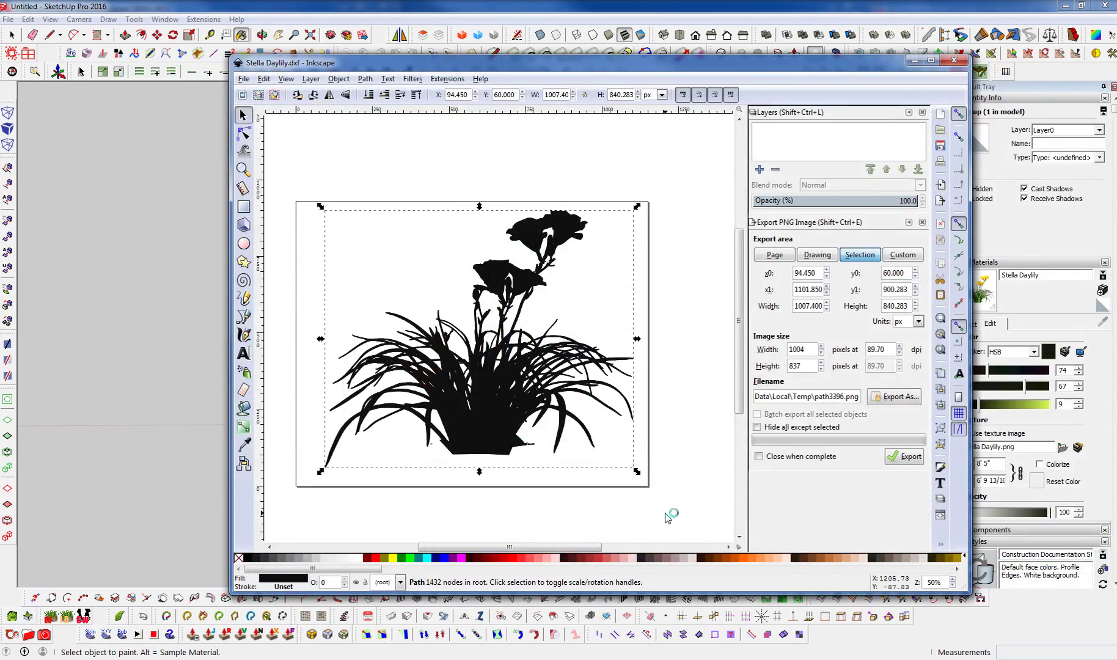
# Switch to SketchUp and import Stella Daylily.dxf from the Inkscape Vector Tutorial folder.
pyautogui.click(915, 61)
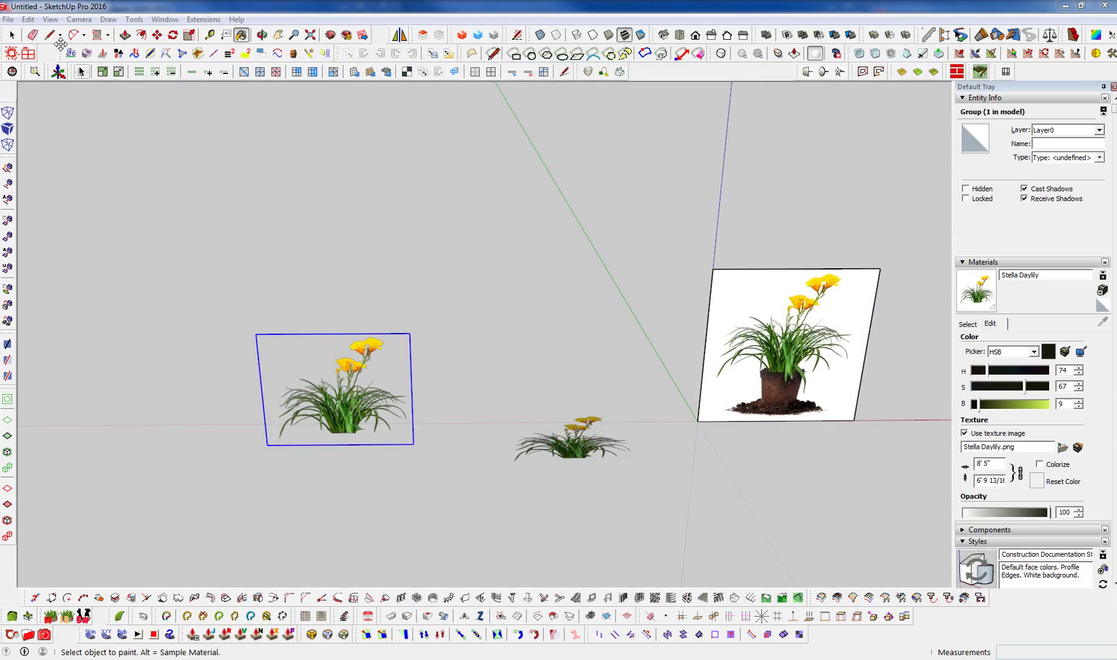
pyautogui.click(8, 19)
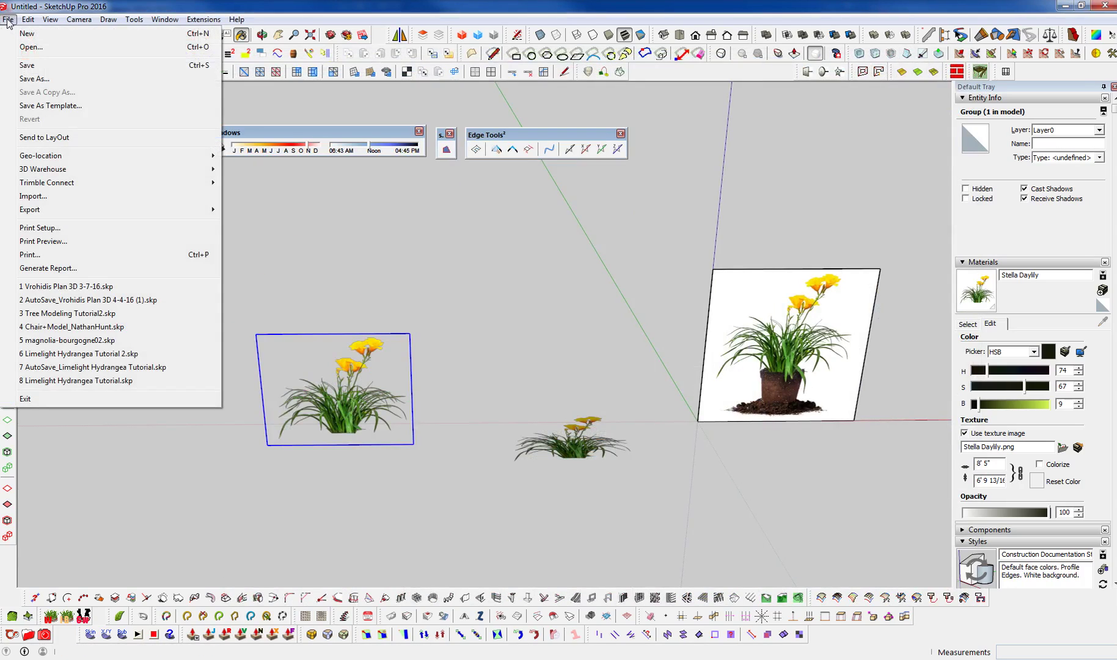
pyautogui.click(52, 197)
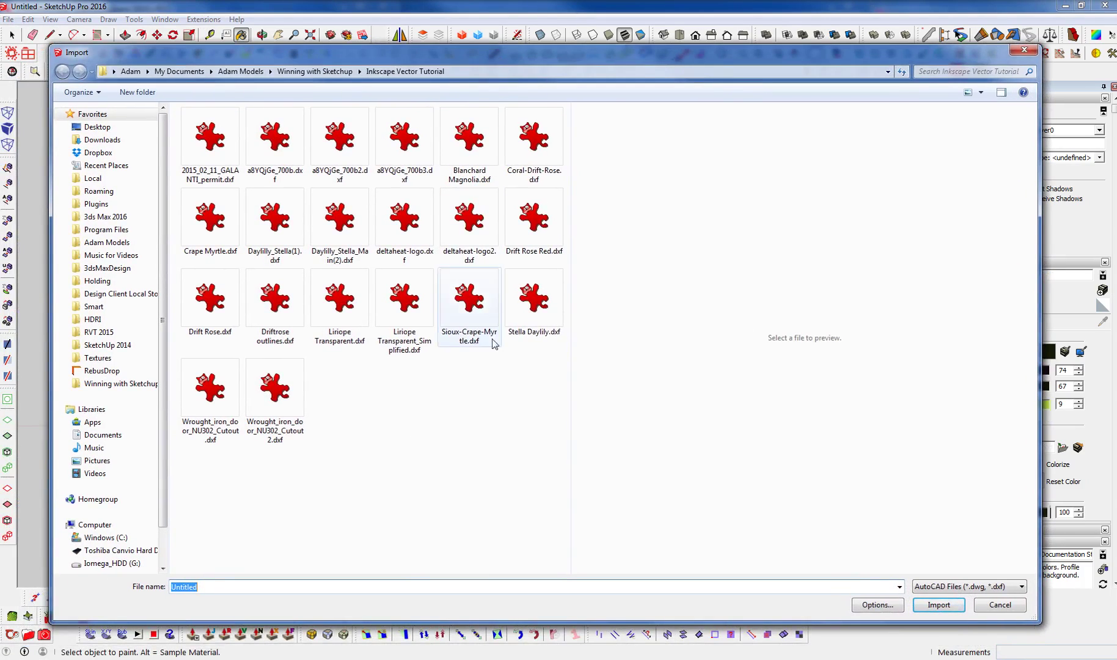
pyautogui.click(534, 309)
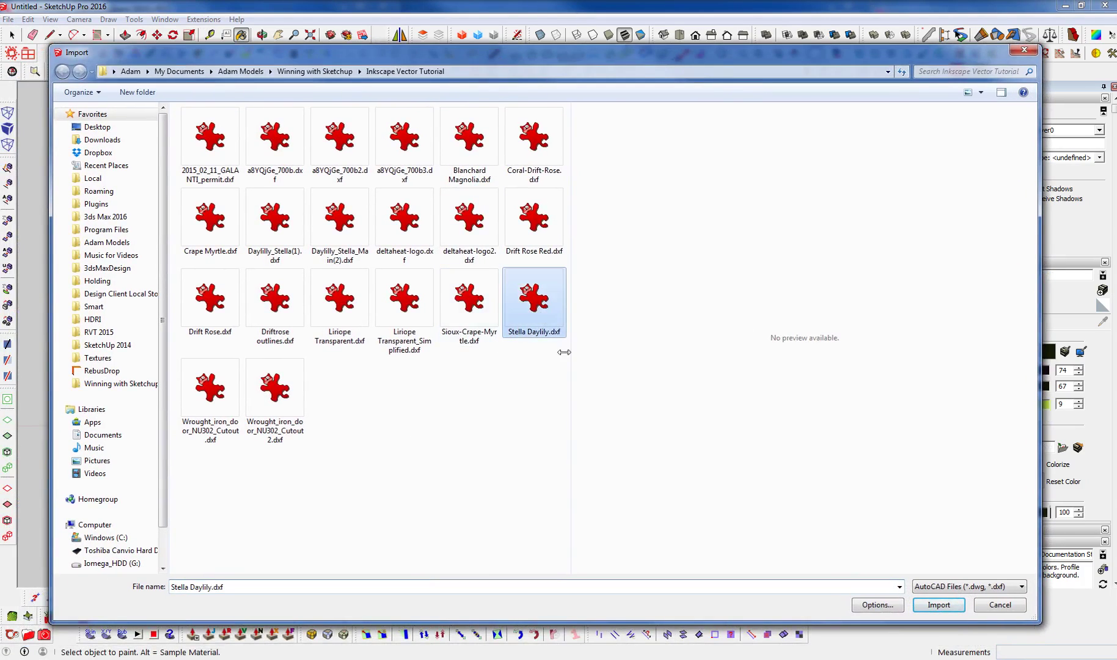
pyautogui.click(947, 610)
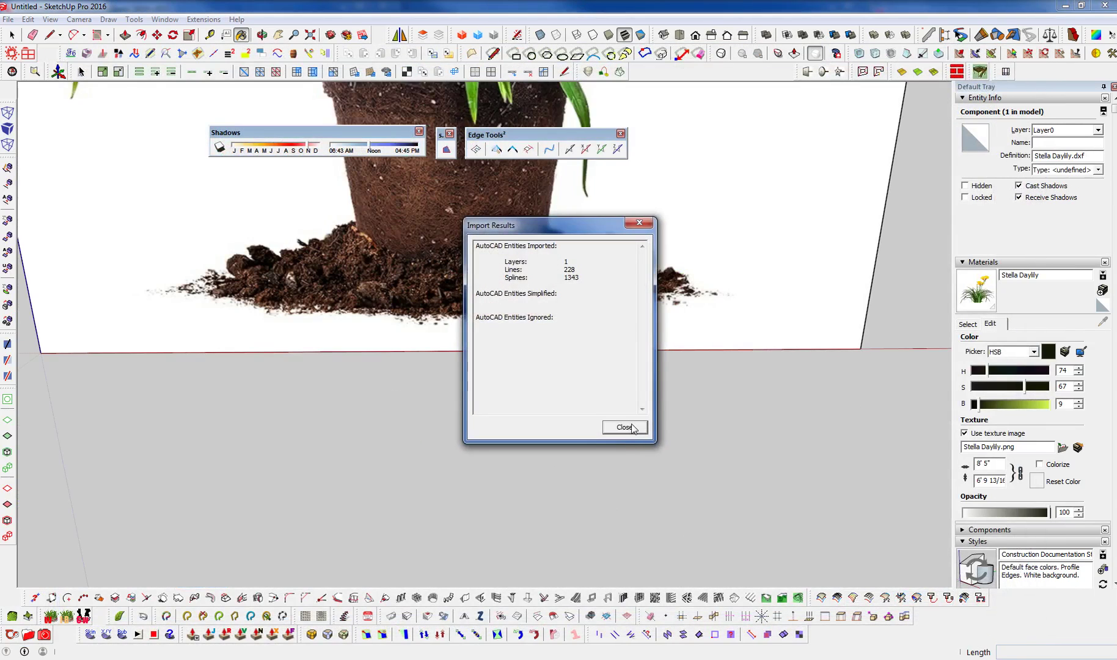
pyautogui.click(625, 428)
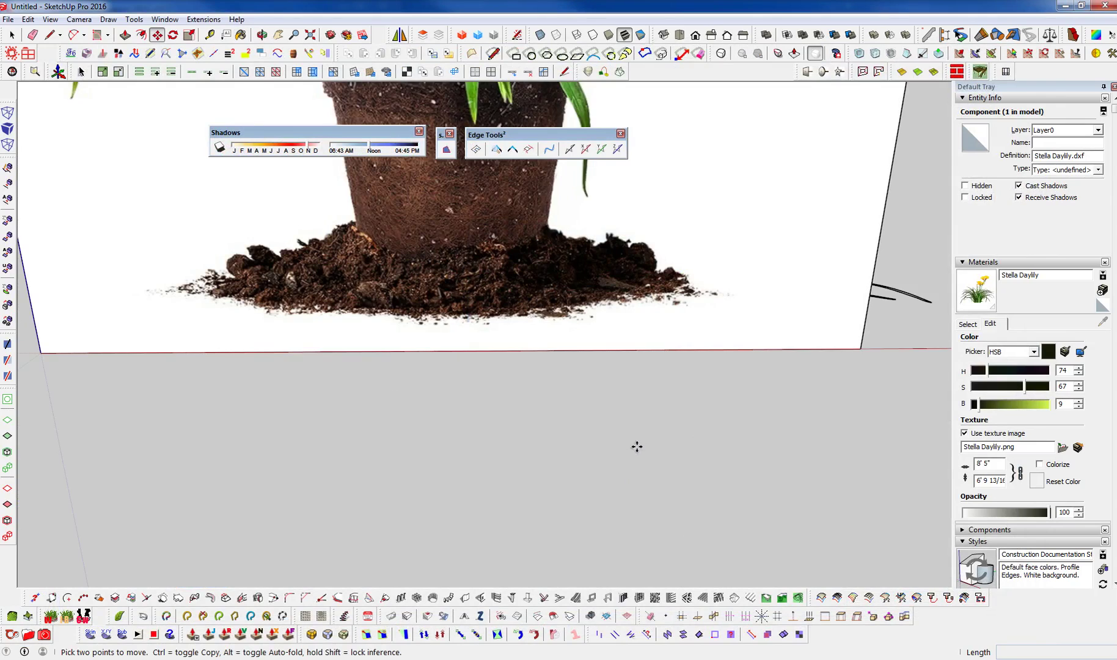
# Move the imported daylily outline about 39' away, to open ground beyond the image planes.
pyautogui.scroll(-5, 637, 447)
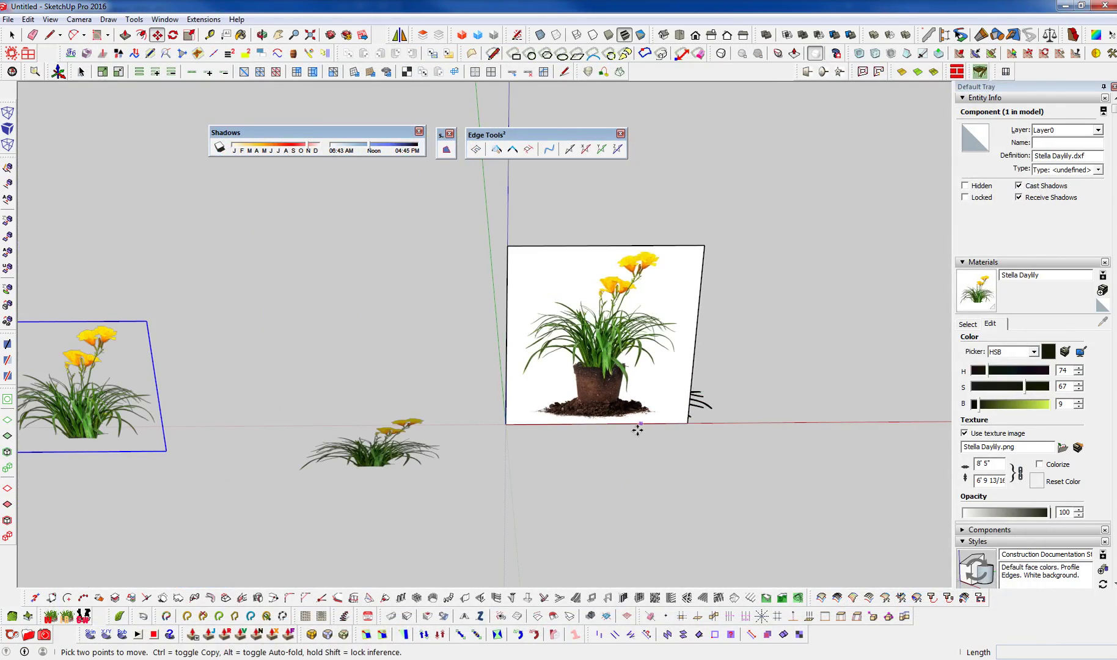
pyautogui.moveTo(608, 435); pyautogui.dragTo(727, 529, button='middle')
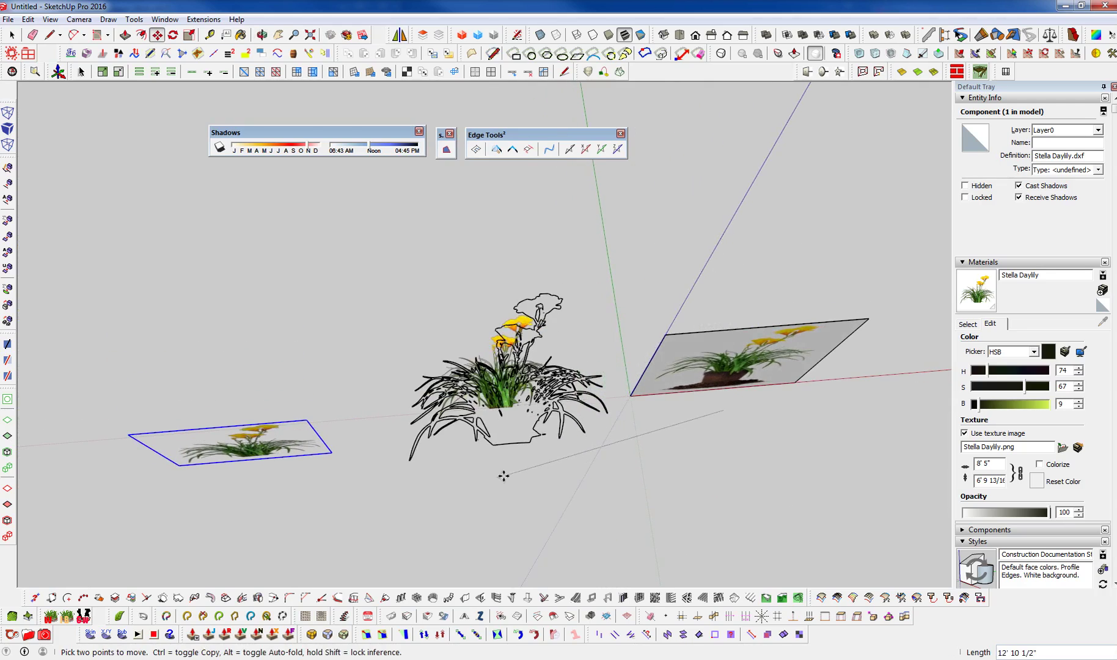
pyautogui.moveTo(506, 473); pyautogui.dragTo(490, 445, button='middle')
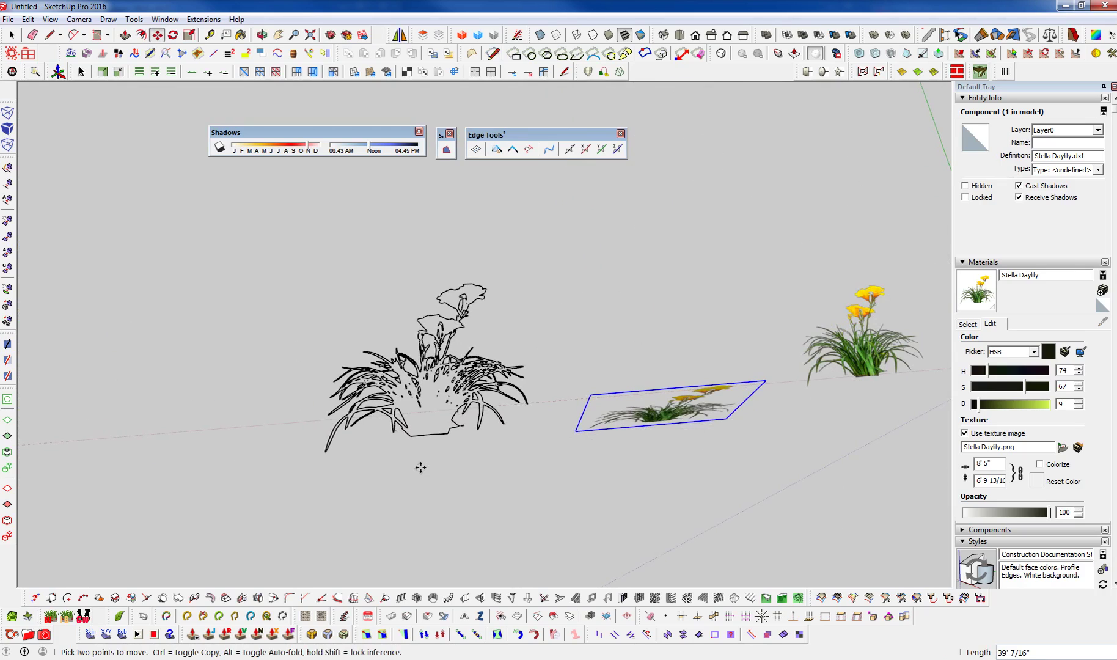
pyautogui.moveTo(426, 464); pyautogui.dragTo(447, 376, button='middle')
pyautogui.moveTo(478, 475); pyautogui.dragTo(553, 437, button='middle')
pyautogui.scroll(10, 541, 400)
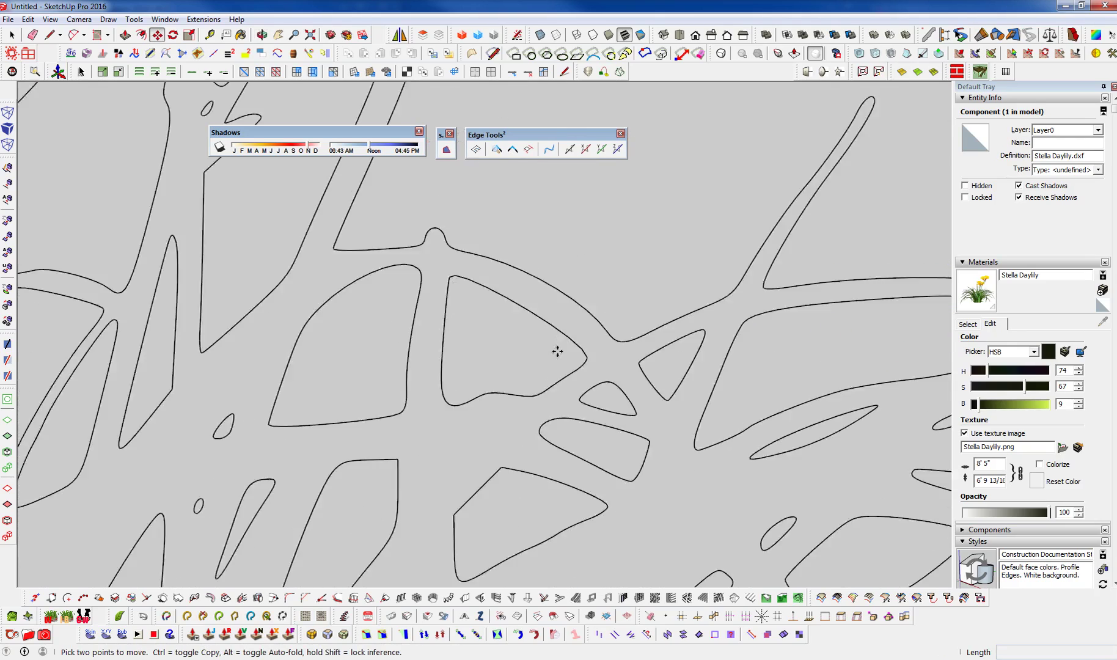
pyautogui.scroll(-2, 501, 402)
# Open the daylily outline component for editing and select all of its edges.
pyautogui.press('space')
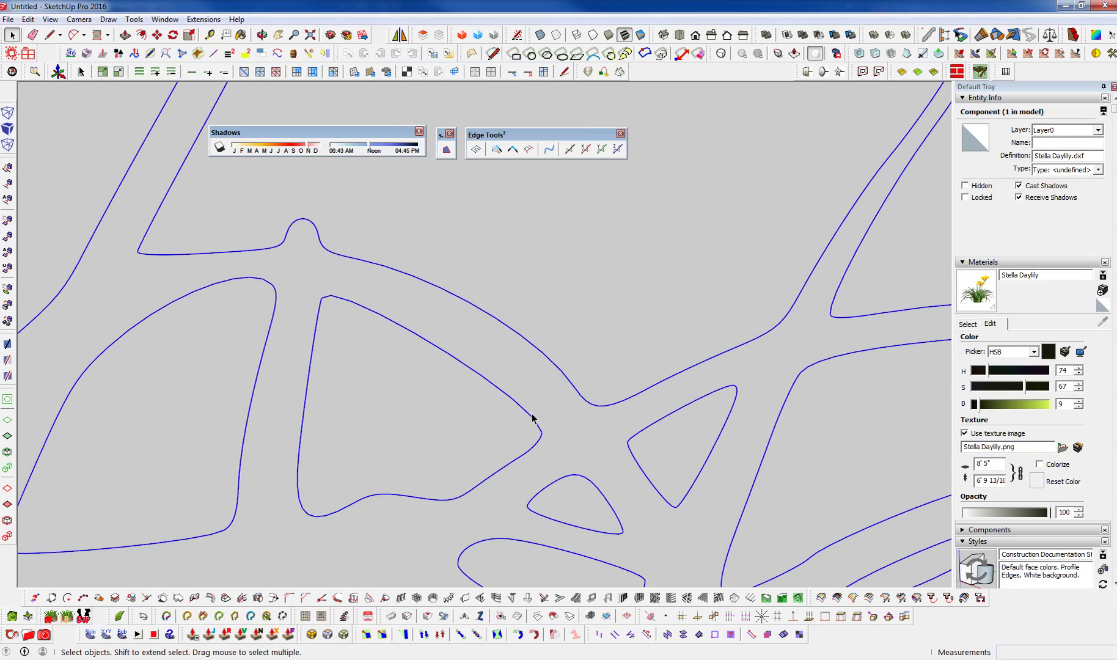
pyautogui.doubleClick(532, 417)
pyautogui.scroll(-4, 532, 417)
pyautogui.click(532, 417)
pyautogui.scroll(-5, 531, 416)
pyautogui.scroll(-10, 532, 417)
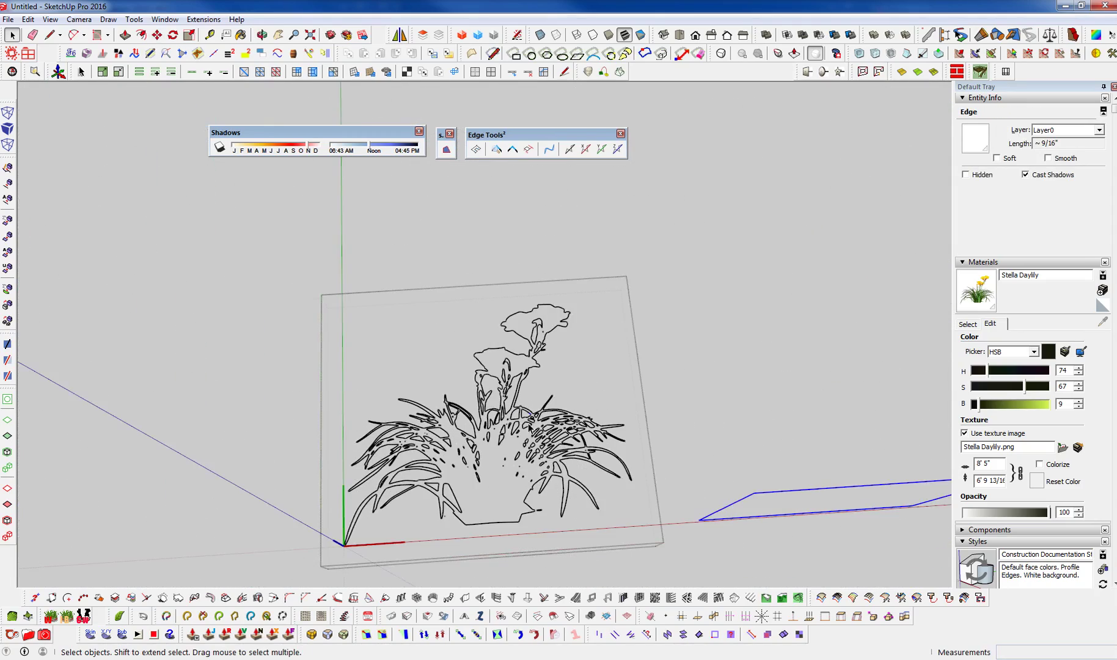
pyautogui.moveTo(527, 436); pyautogui.dragTo(526, 441, button='middle')
pyautogui.hotkey('ctrl', 'a')
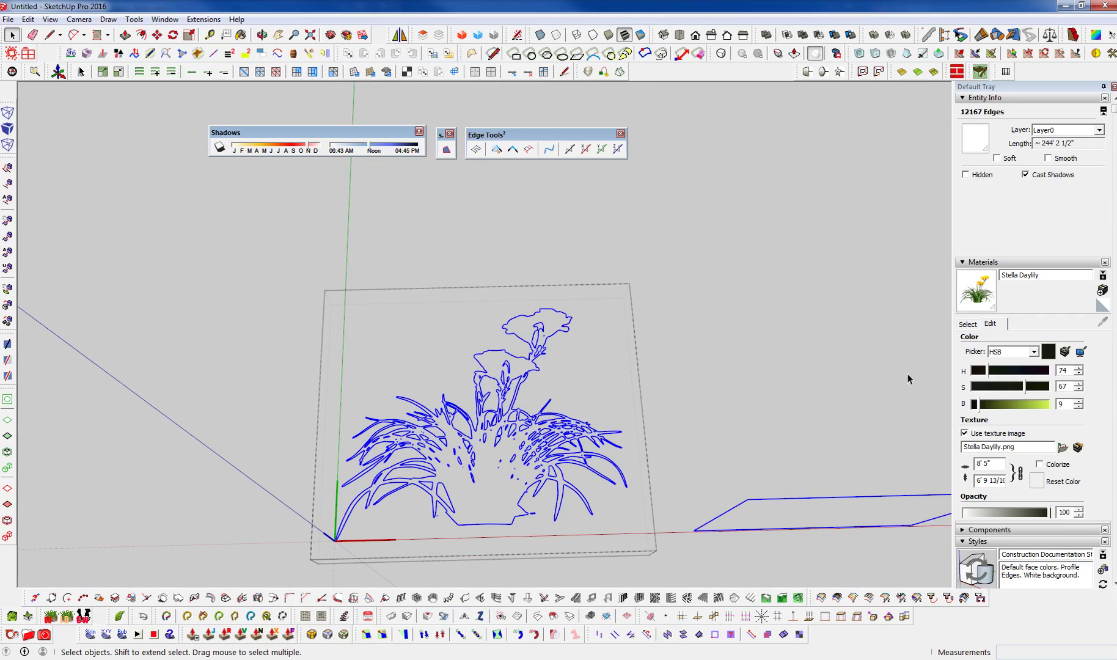
pyautogui.keyDown('shift'); pyautogui.moveTo(530, 486); pyautogui.dragTo(497, 461, button='middle'); pyautogui.keyUp('shift')
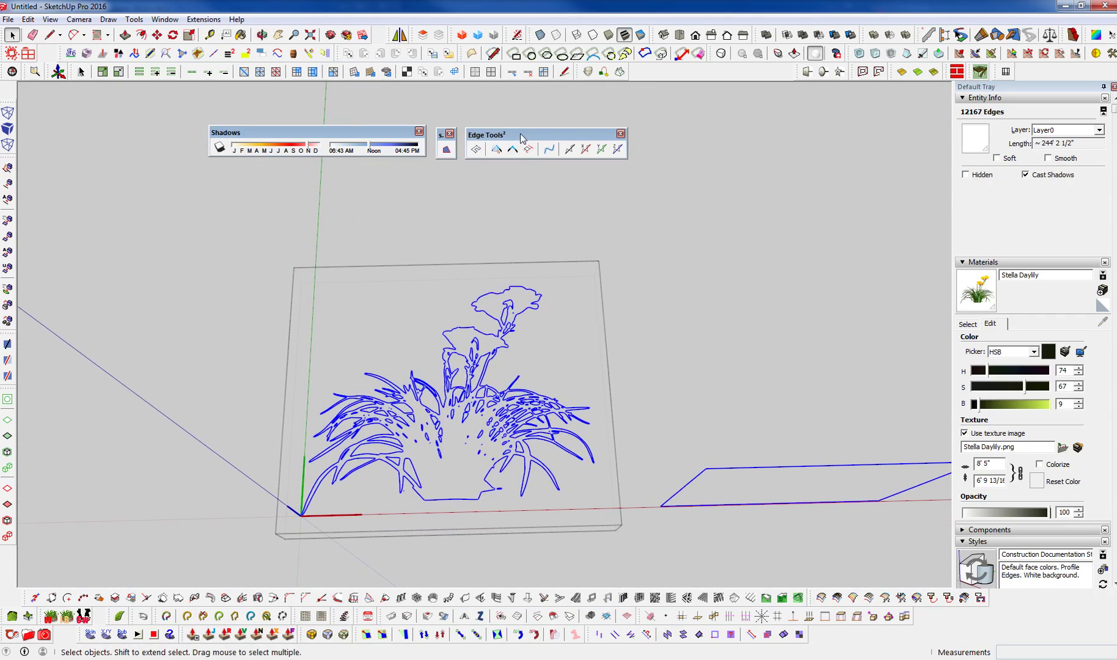
# Simplify the selected outline curves with a maximum deviation of .01.
pyautogui.moveTo(520, 134); pyautogui.dragTo(529, 134)
pyautogui.click(447, 150)
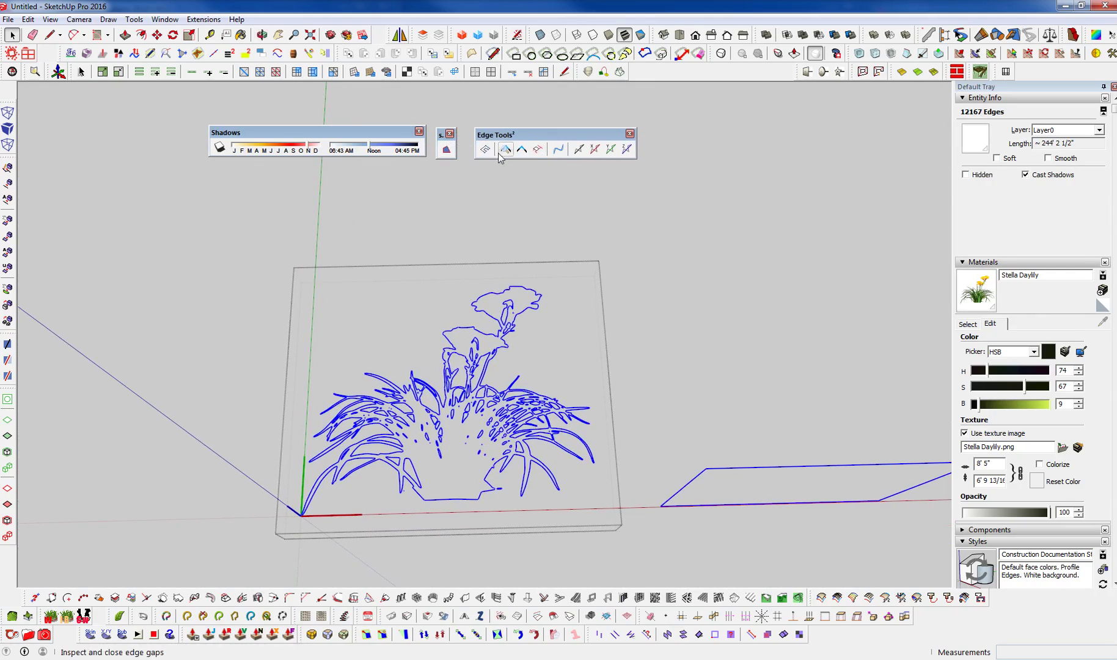
pyautogui.click(558, 149)
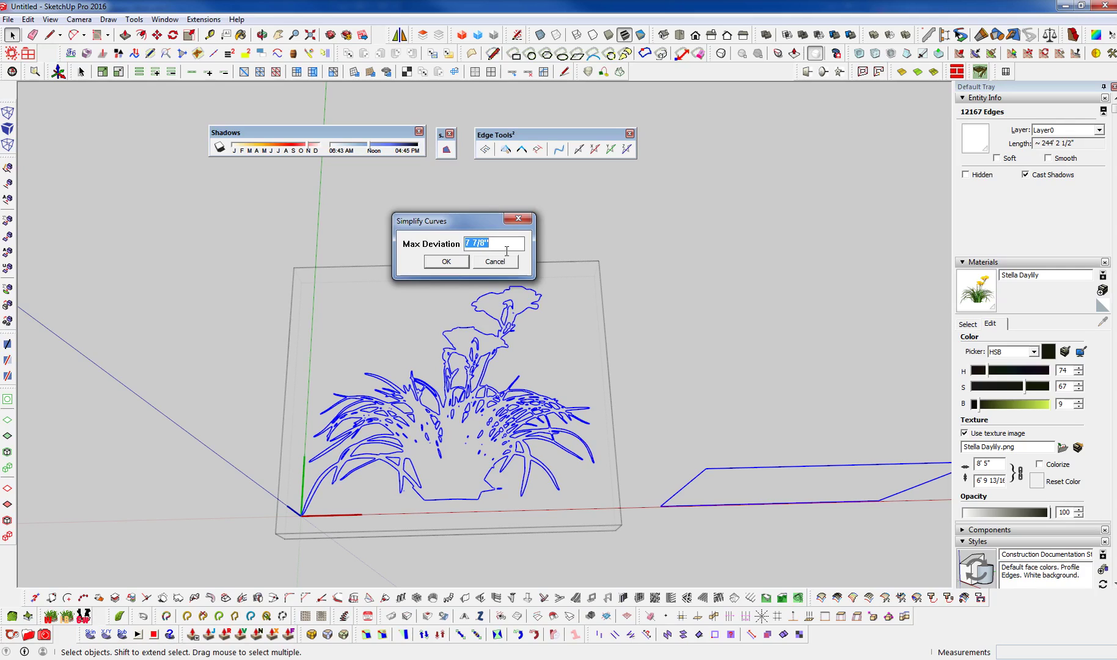
pyautogui.write('.01')
pyautogui.press('Return')
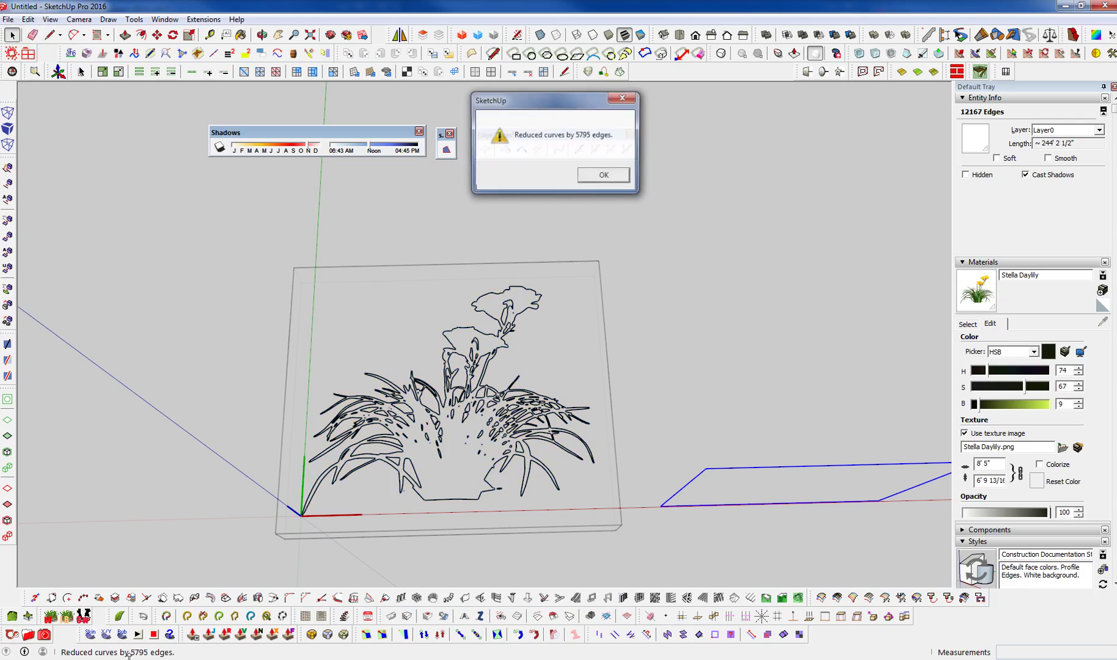
pyautogui.click(591, 179)
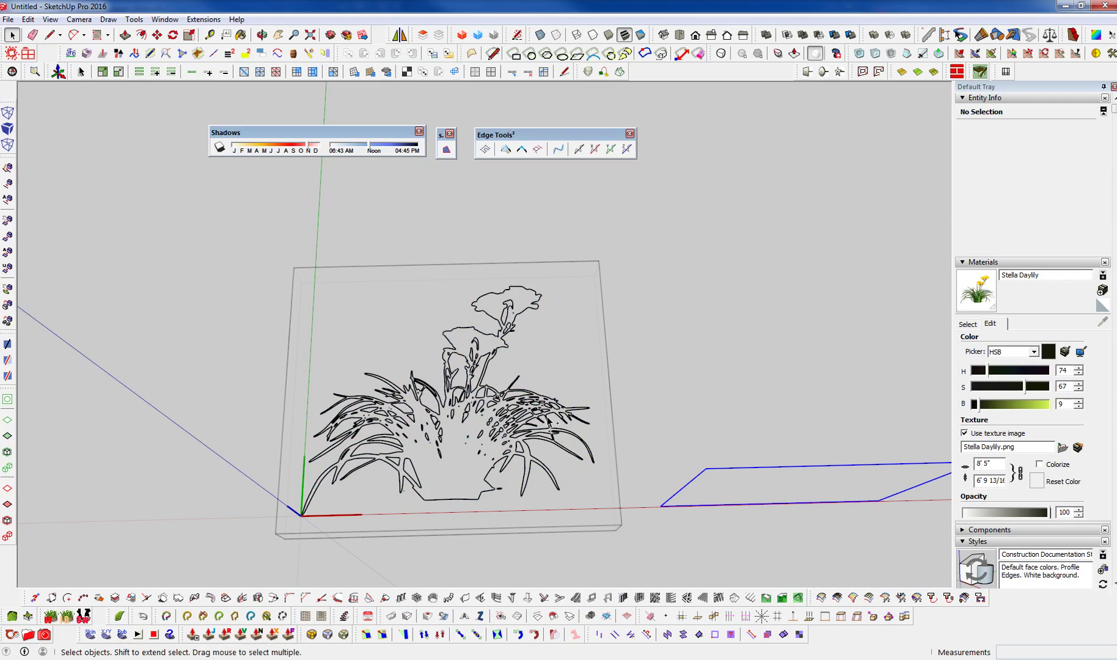
# Reselect all the outline's edges and simplify its curves with a maximum deviation of .02.
pyautogui.press('o')
pyautogui.press('space')
pyautogui.tripleClick(525, 415)
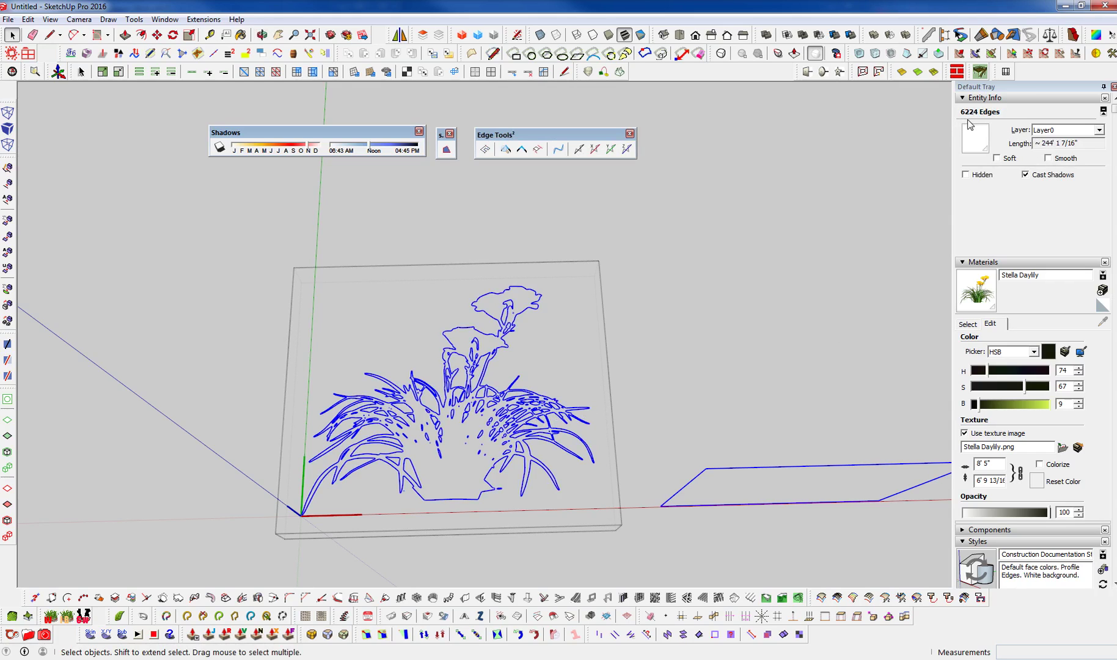
pyautogui.scroll(10, 531, 435)
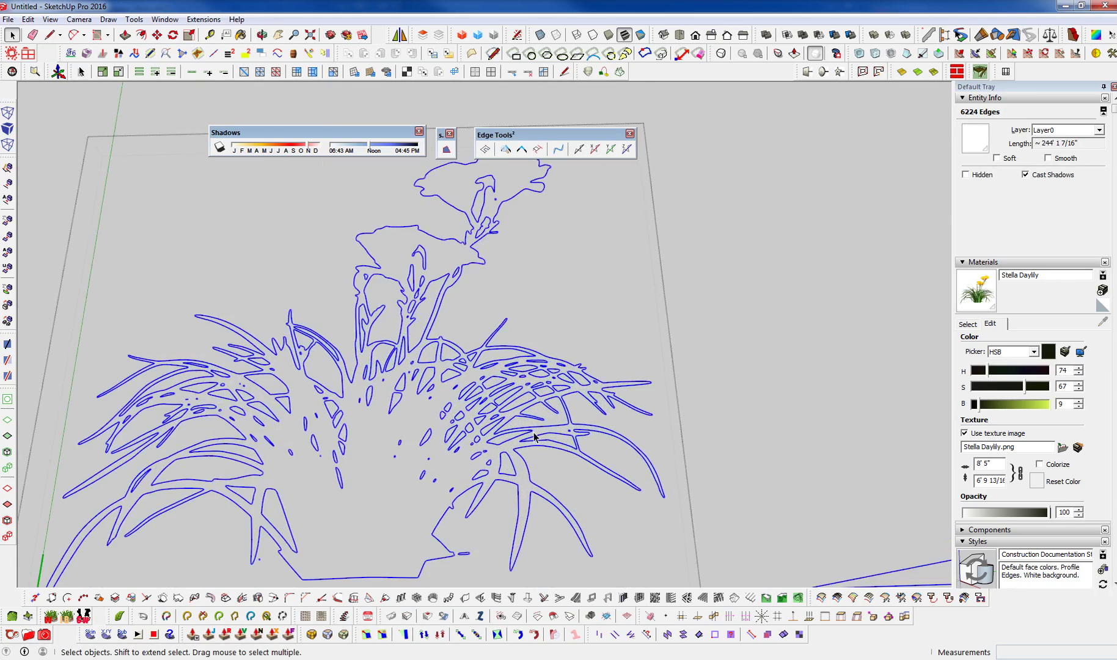
pyautogui.scroll(-5, 544, 382)
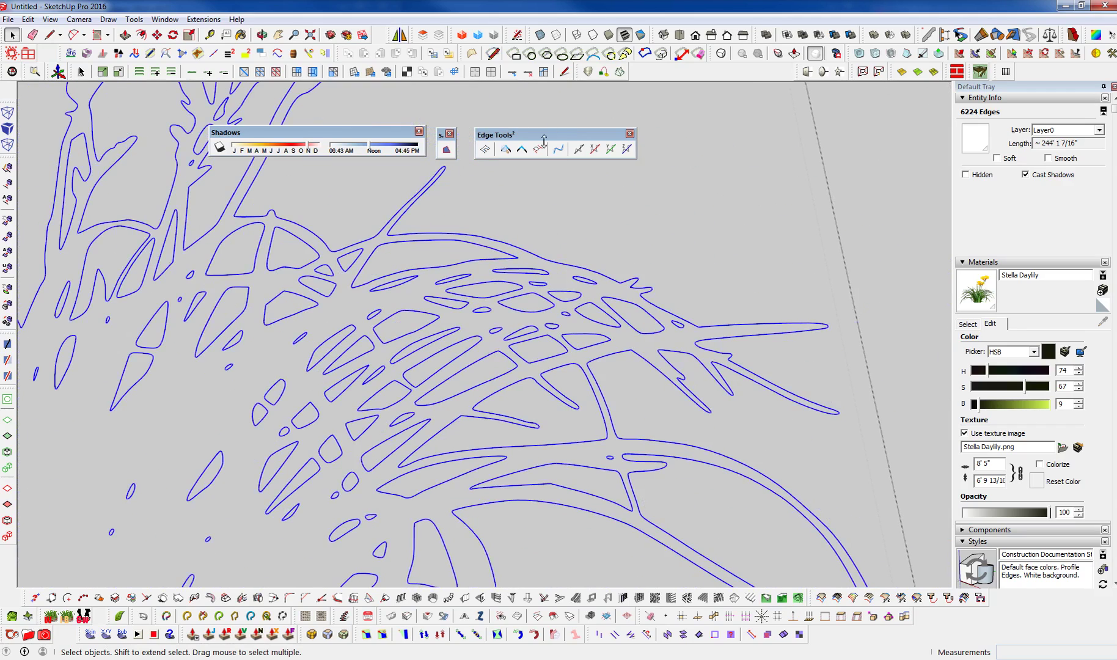
pyautogui.click(558, 149)
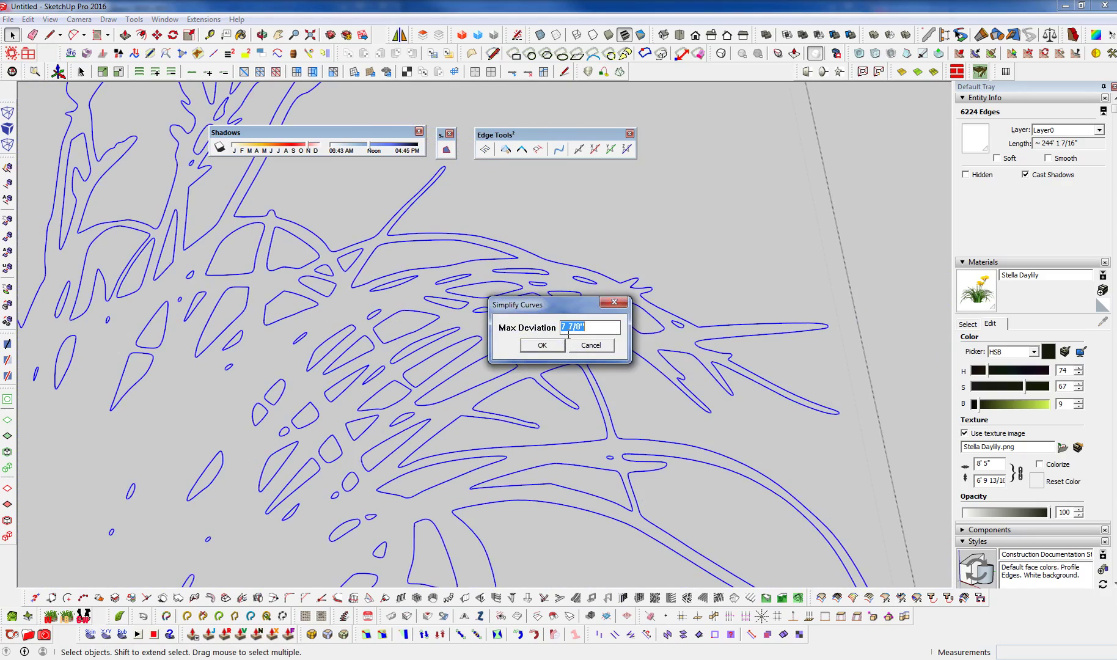
pyautogui.write('.02')
pyautogui.press('Return')
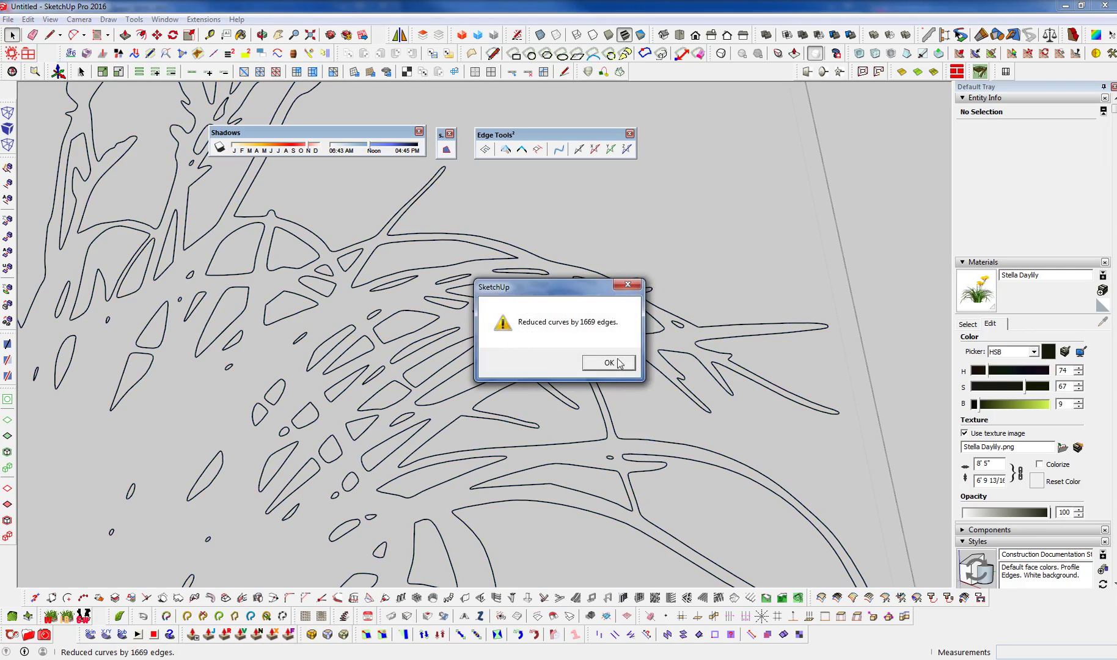
pyautogui.click(610, 368)
# Select every outline edge again and simplify the curves with a maximum deviation of .05.
pyautogui.scroll(-3, 535, 330)
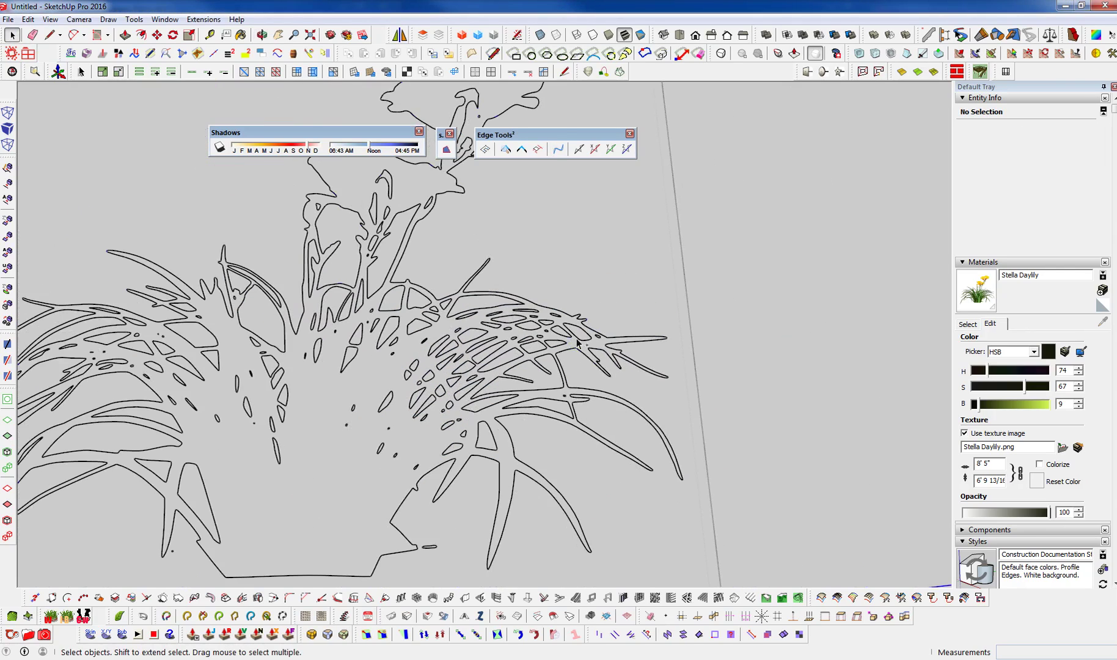
pyautogui.hotkey('ctrl', 'a')
pyautogui.scroll(3, 494, 406)
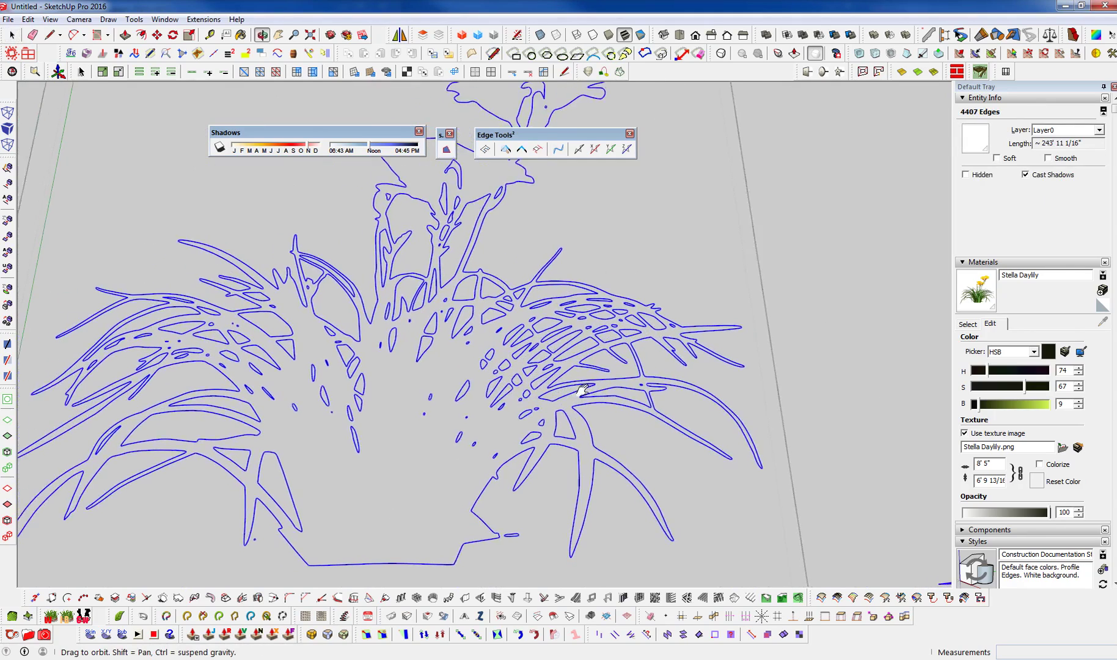
pyautogui.click(524, 148)
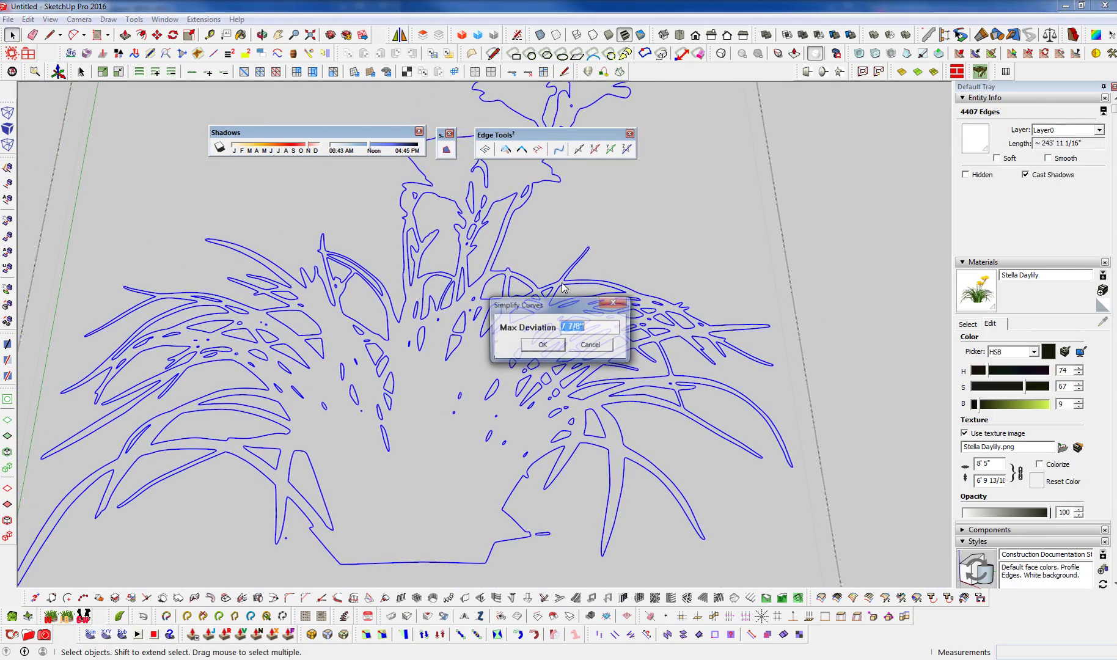
pyautogui.press('BackSpace')
pyautogui.write('1')
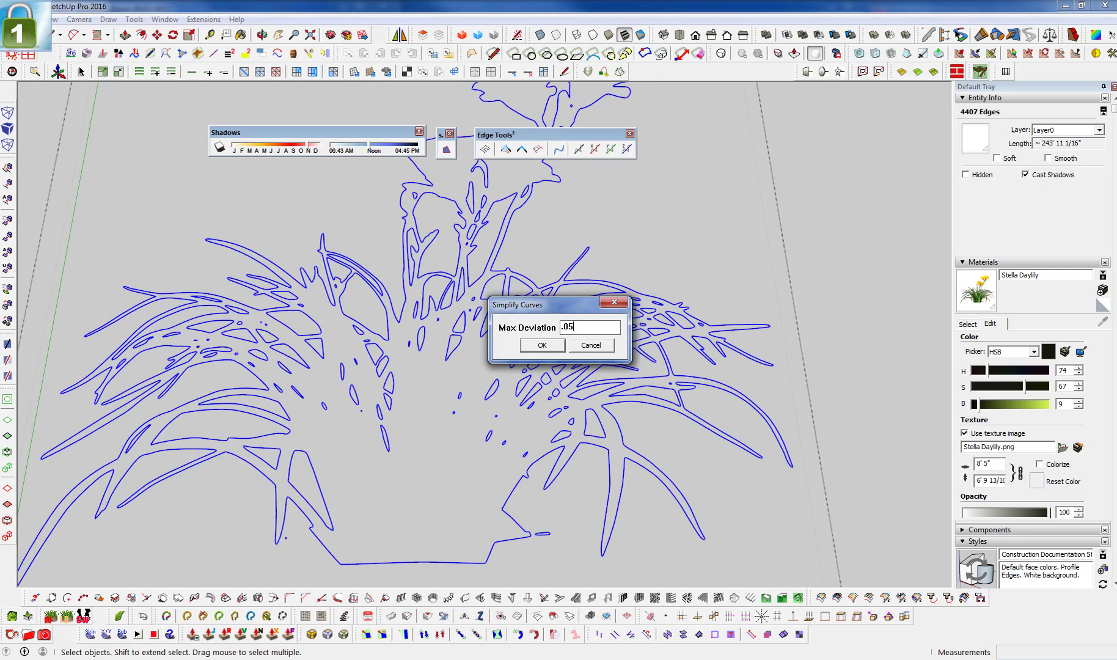
pyautogui.press('Return')
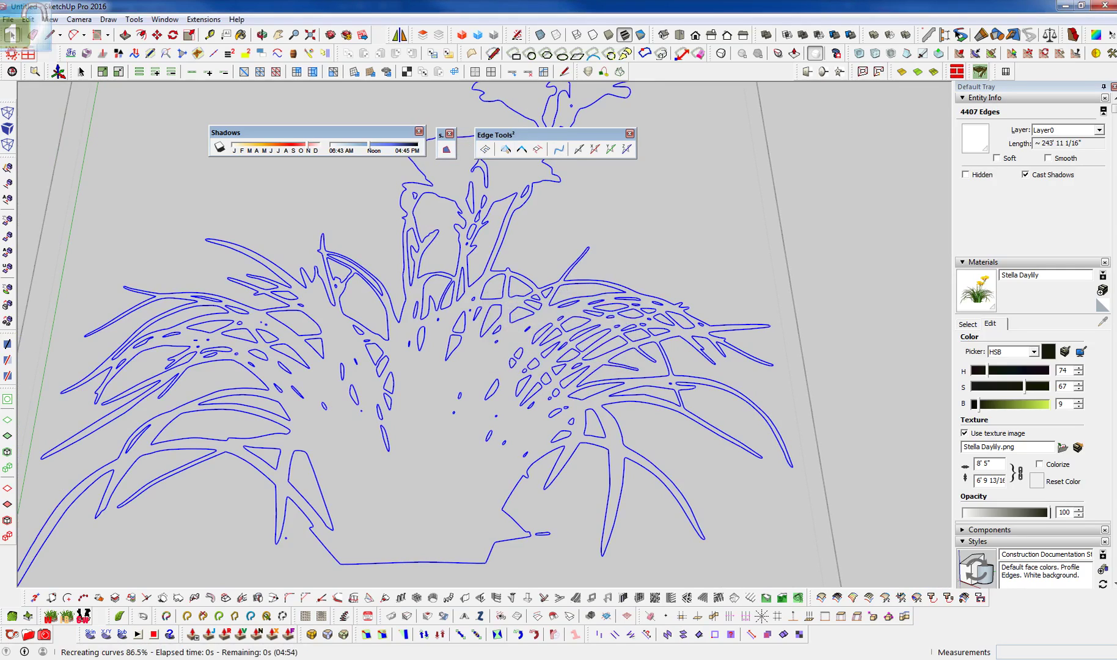
# Select all of the daylily outline's edges again and simplify the curves with a larger maximum deviation.
pyautogui.click(619, 364)
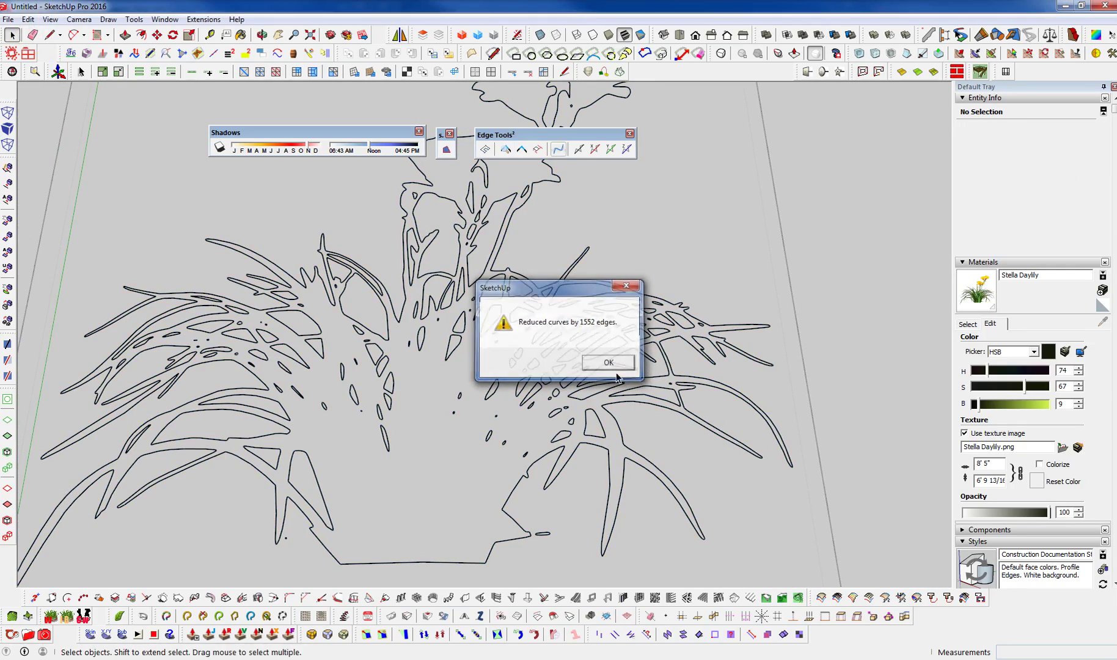
pyautogui.middleClick(572, 394)
pyautogui.hotkey('ctrl', 'a')
pyautogui.scroll(-3, 572, 394)
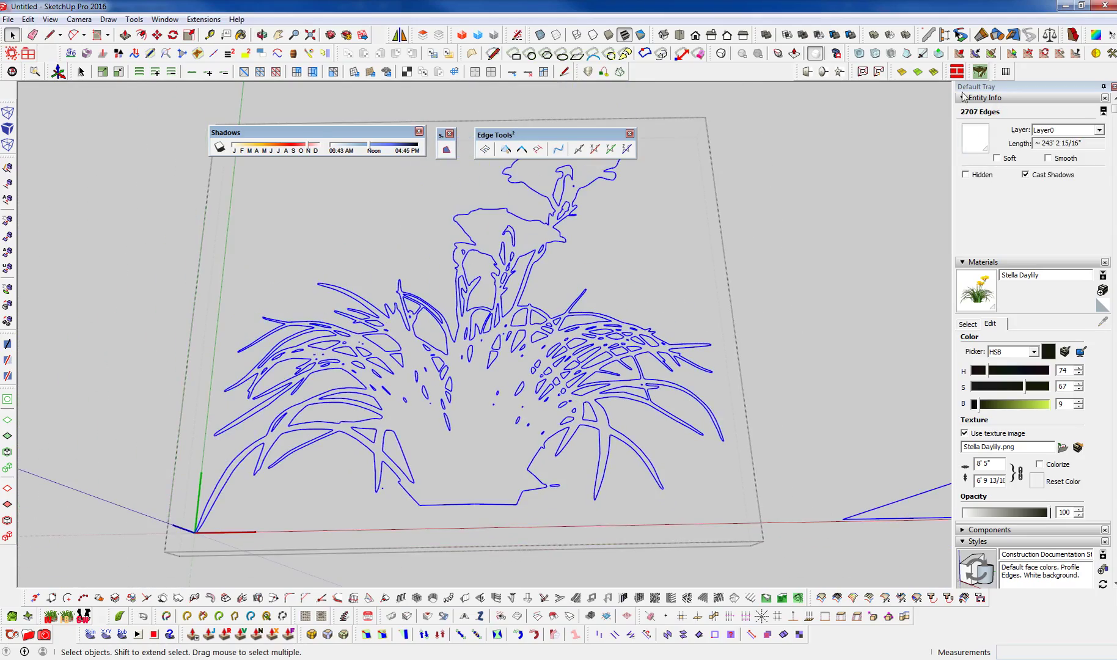
pyautogui.scroll(6, 539, 272)
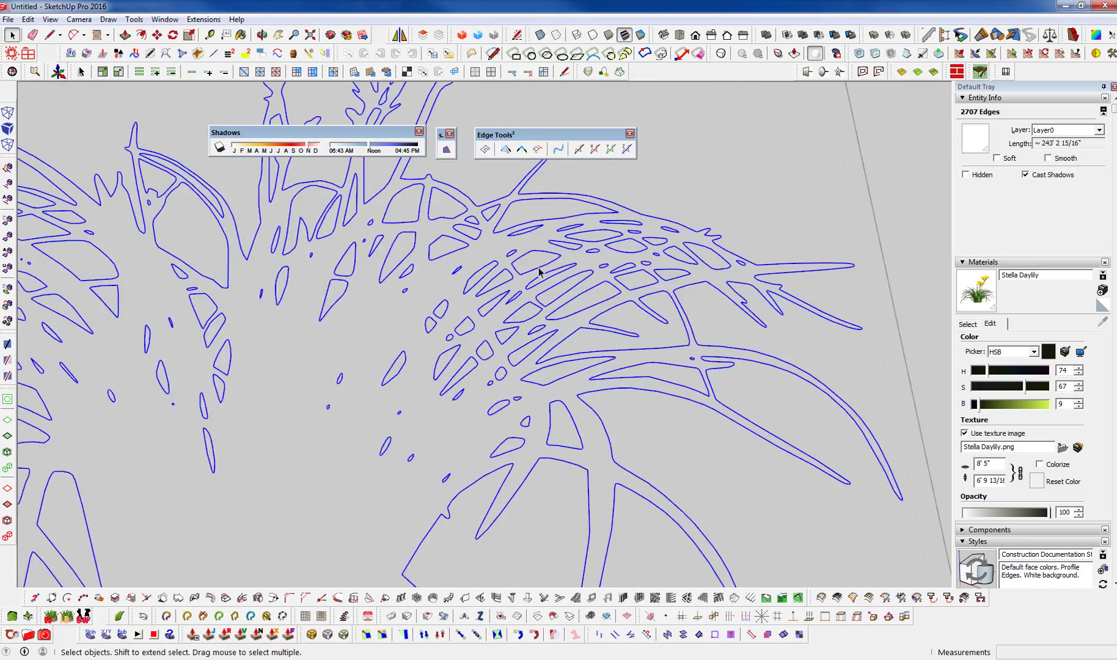
pyautogui.scroll(-8, 539, 272)
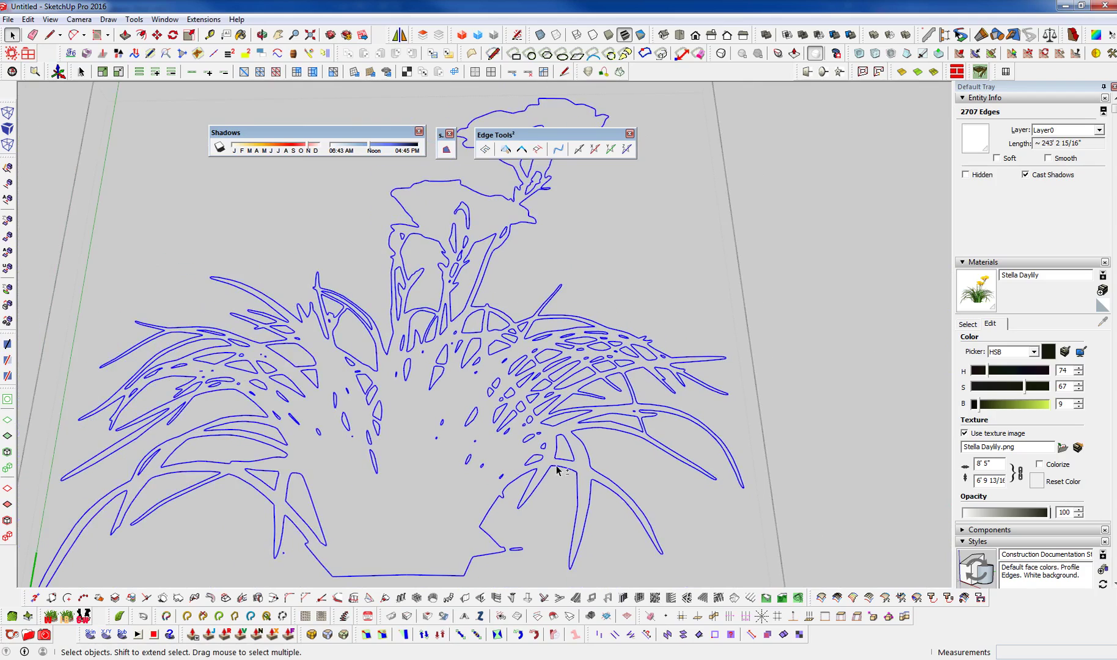
pyautogui.keyDown('shift'); pyautogui.moveTo(564, 459); pyautogui.dragTo(604, 435, button='middle'); pyautogui.keyUp('shift')
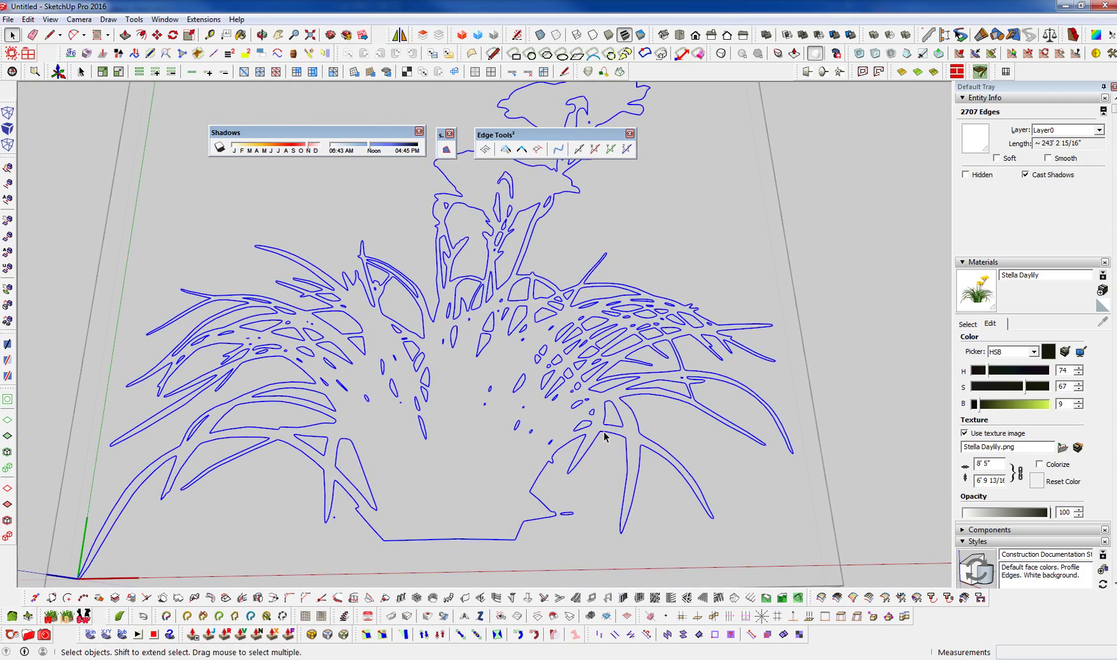
pyautogui.click(558, 149)
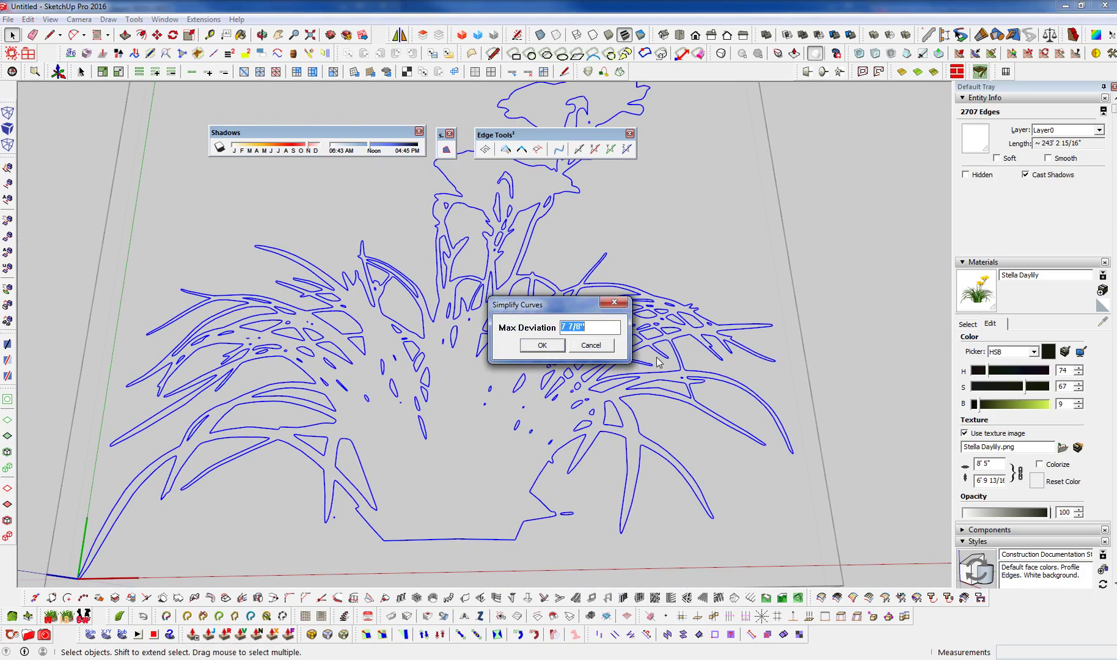
pyautogui.write('15')
pyautogui.press('Return')
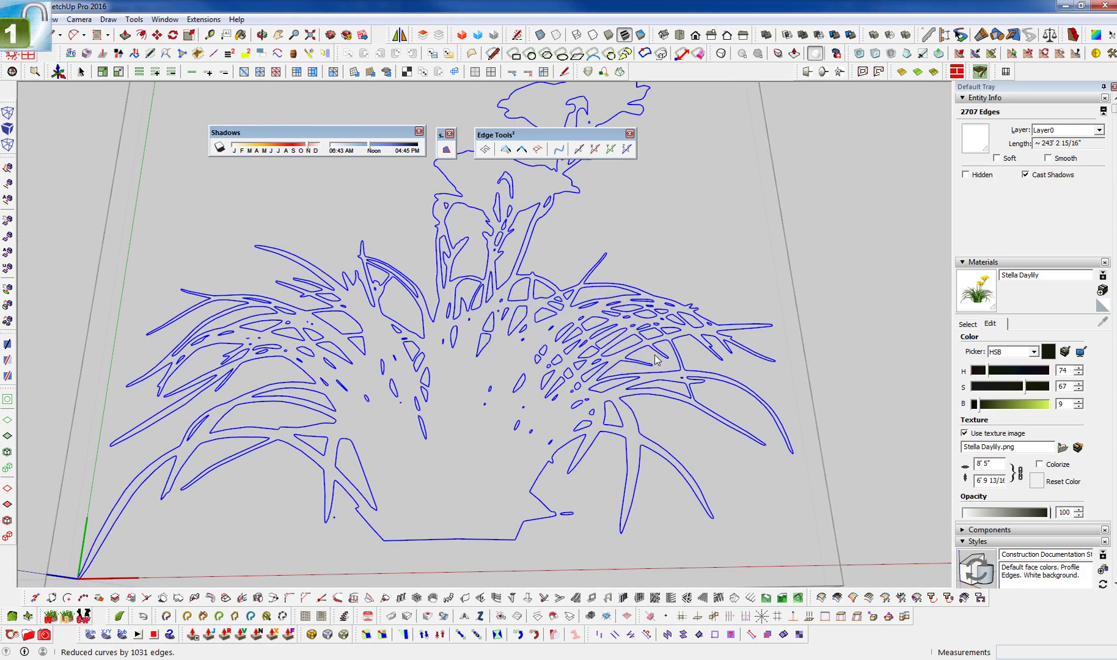
pyautogui.click(597, 364)
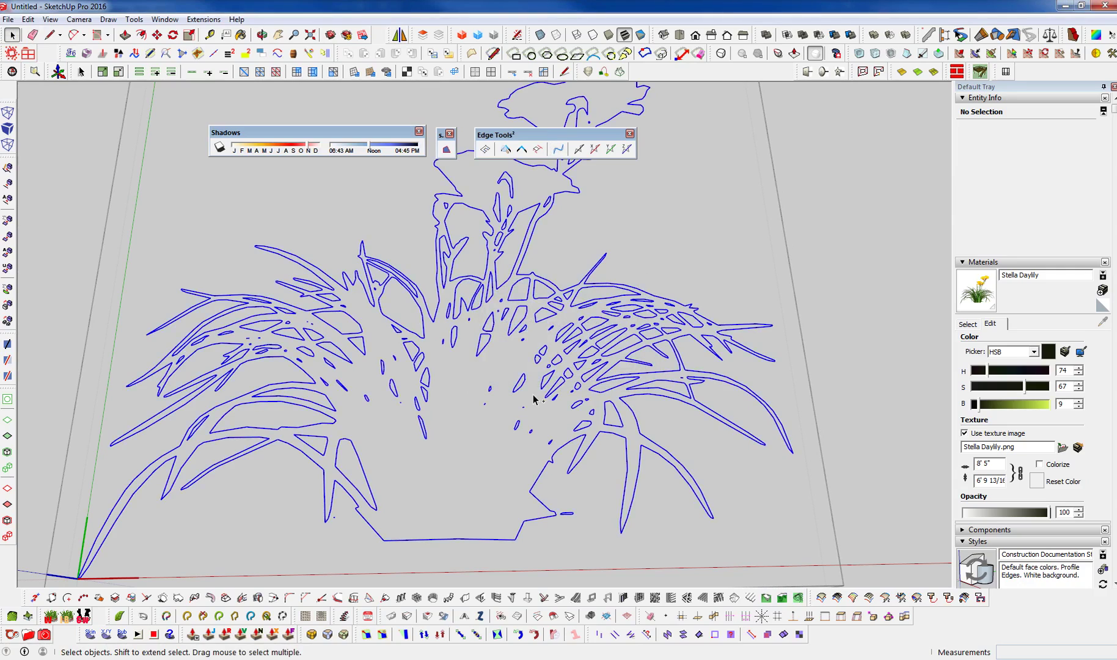
# Reselect all of the outline's edges and generate faces from them with Make Face.
pyautogui.hotkey('ctrl', 'a')
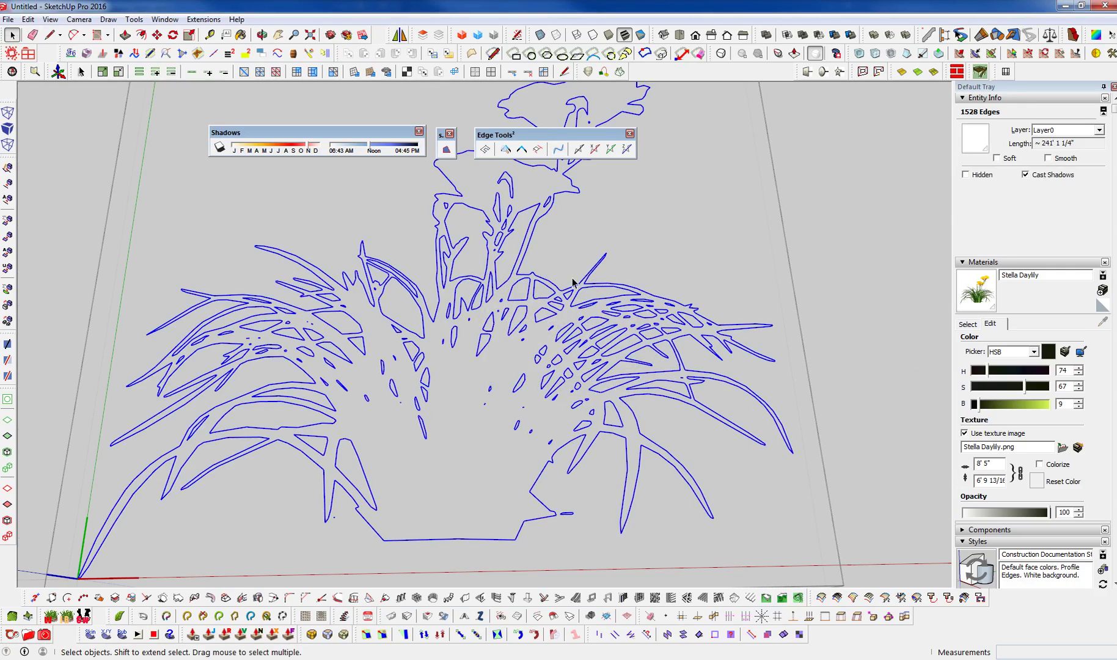
pyautogui.scroll(5, 567, 313)
pyautogui.scroll(-8, 511, 295)
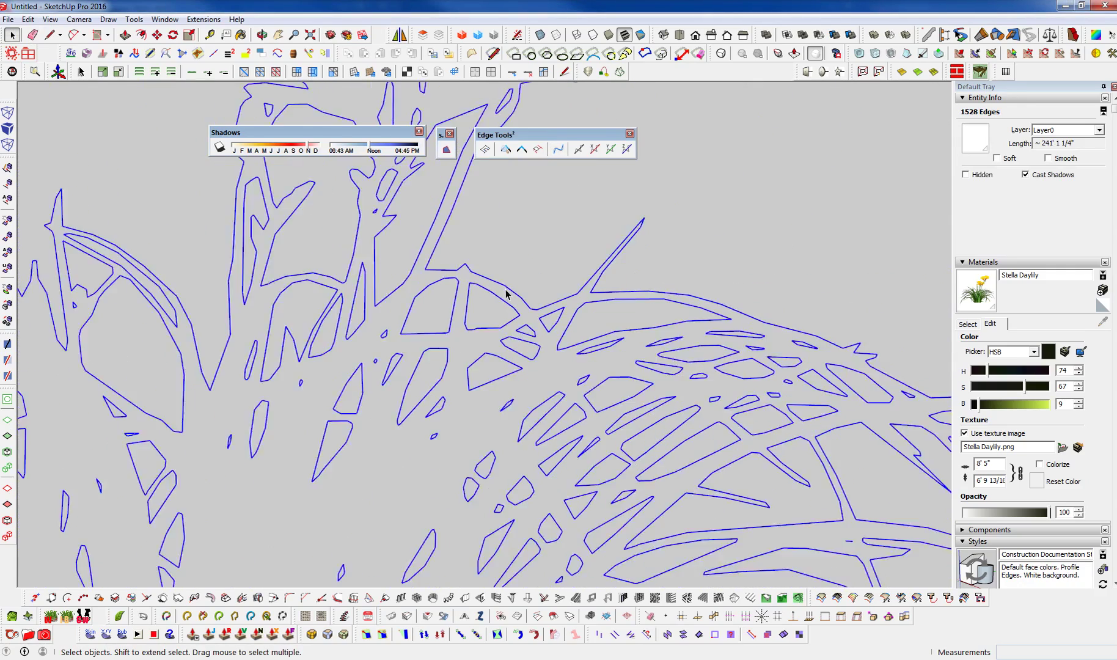
pyautogui.keyDown('shift'); pyautogui.moveTo(568, 368); pyautogui.dragTo(565, 386, button='middle'); pyautogui.keyUp('shift')
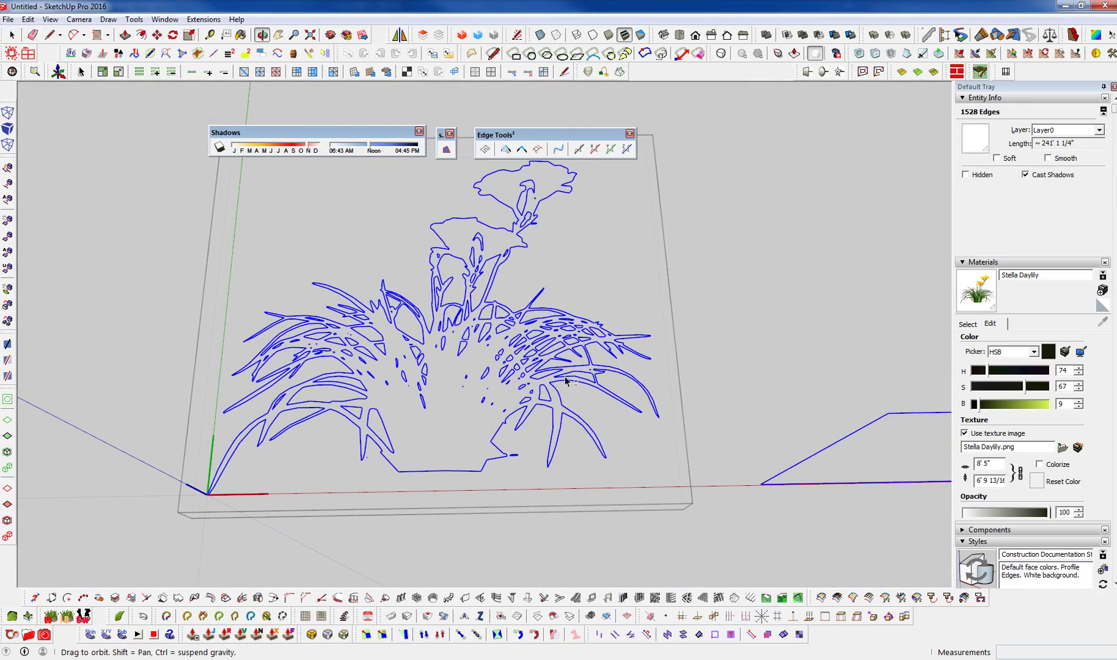
pyautogui.click(445, 150)
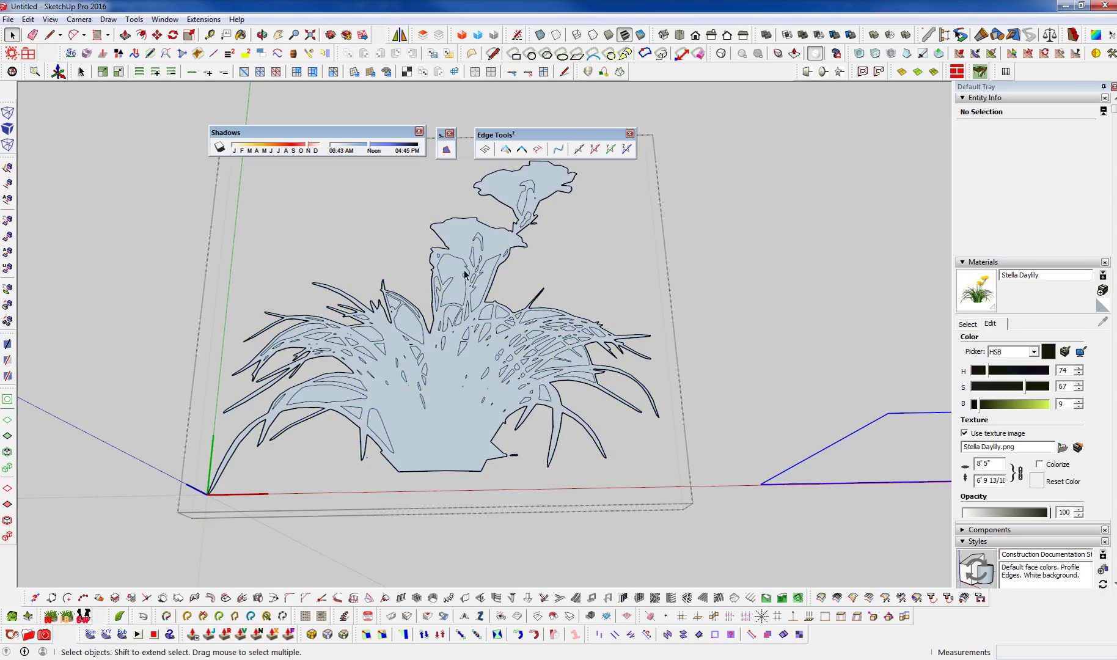
# Examine the generated faces, checking the small areas enclosed between the leaves and stems.
pyautogui.scroll(5, 465, 307)
pyautogui.click(508, 266)
pyautogui.click(556, 291)
pyautogui.scroll(-4, 534, 340)
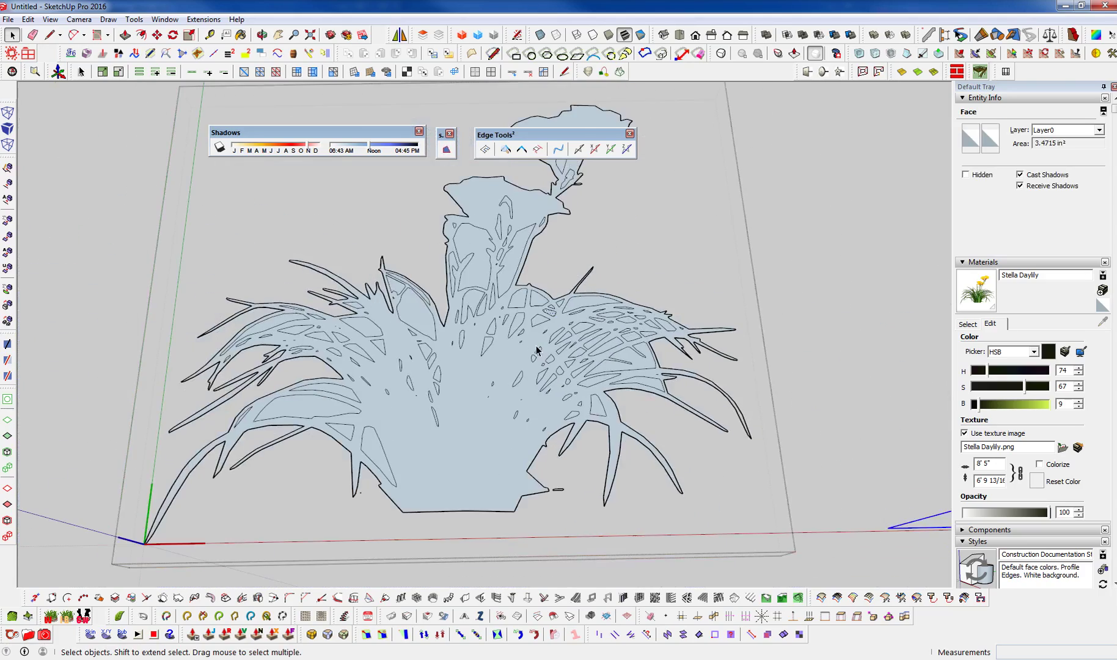
pyautogui.scroll(5, 436, 369)
pyautogui.scroll(-4, 461, 348)
pyautogui.scroll(-2, 461, 352)
pyautogui.scroll(3, 477, 363)
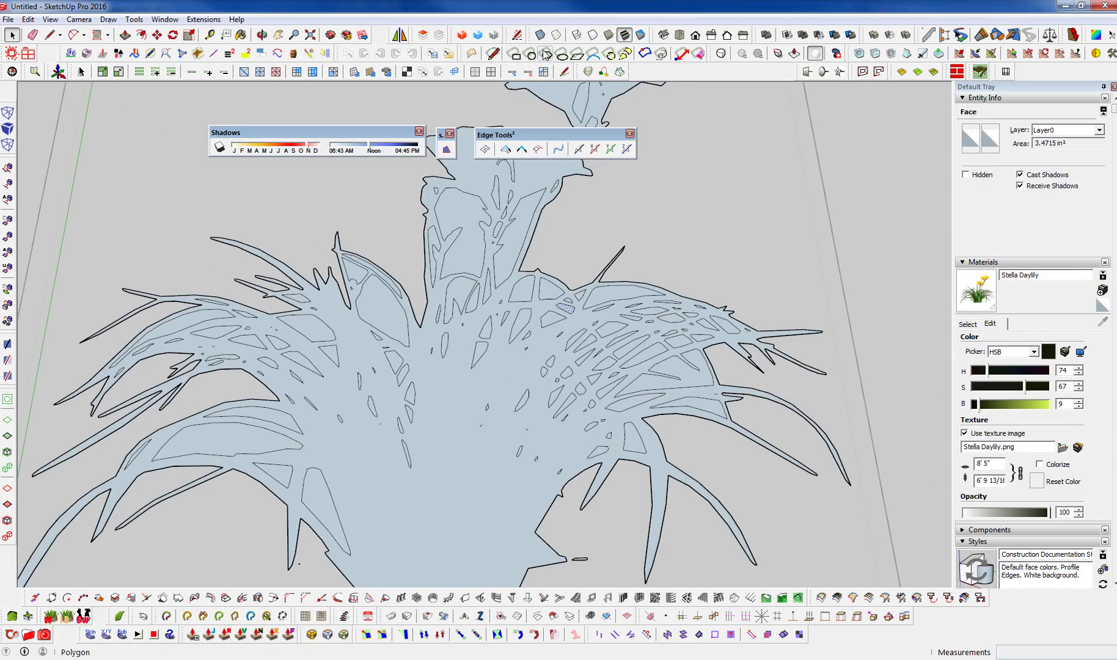
pyautogui.scroll(-5, 466, 298)
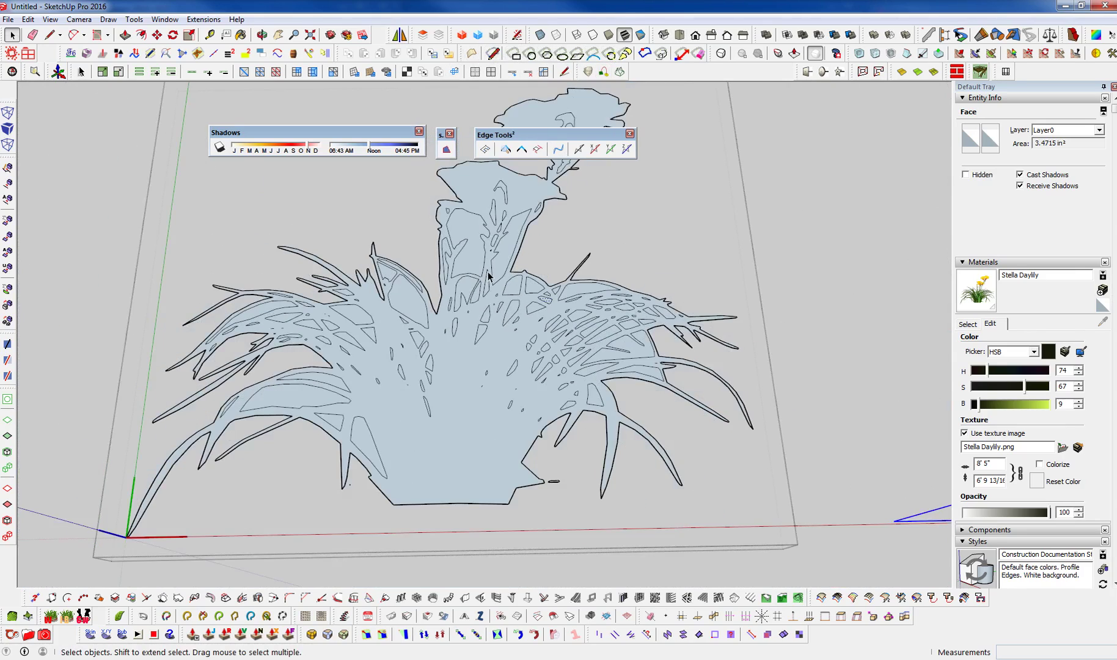
pyautogui.scroll(2, 515, 335)
pyautogui.scroll(5, 515, 334)
pyautogui.scroll(-1, 560, 348)
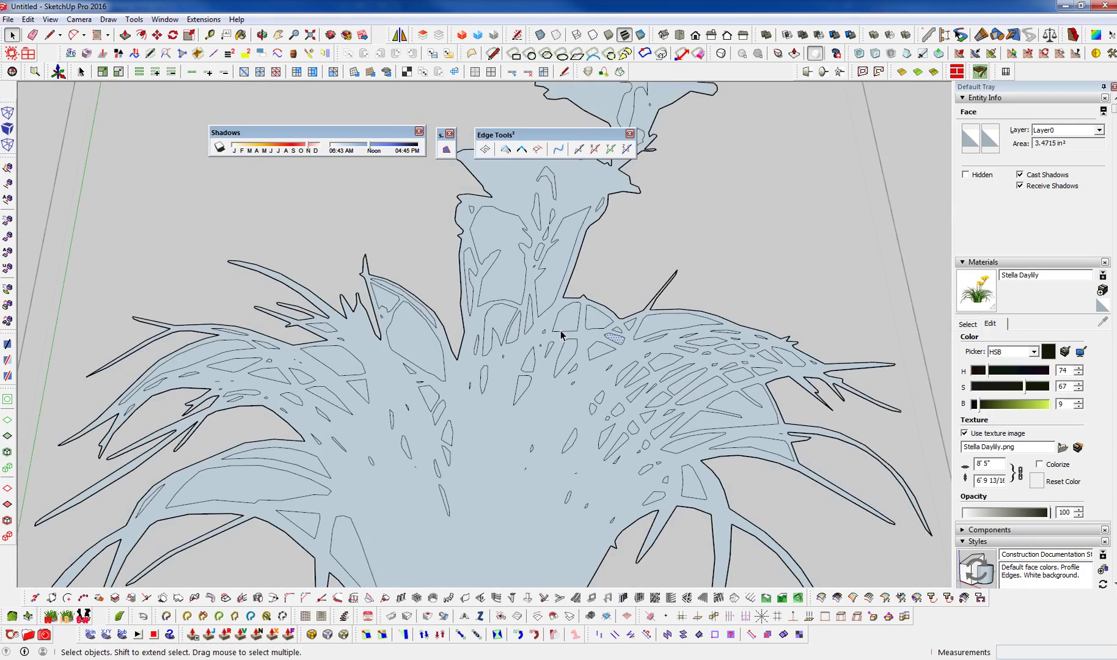
pyautogui.scroll(-2, 561, 334)
# Group the main plant face with its edges, and delete the loose faces and stray edges filling the gaps.
pyautogui.tripleClick(505, 407)
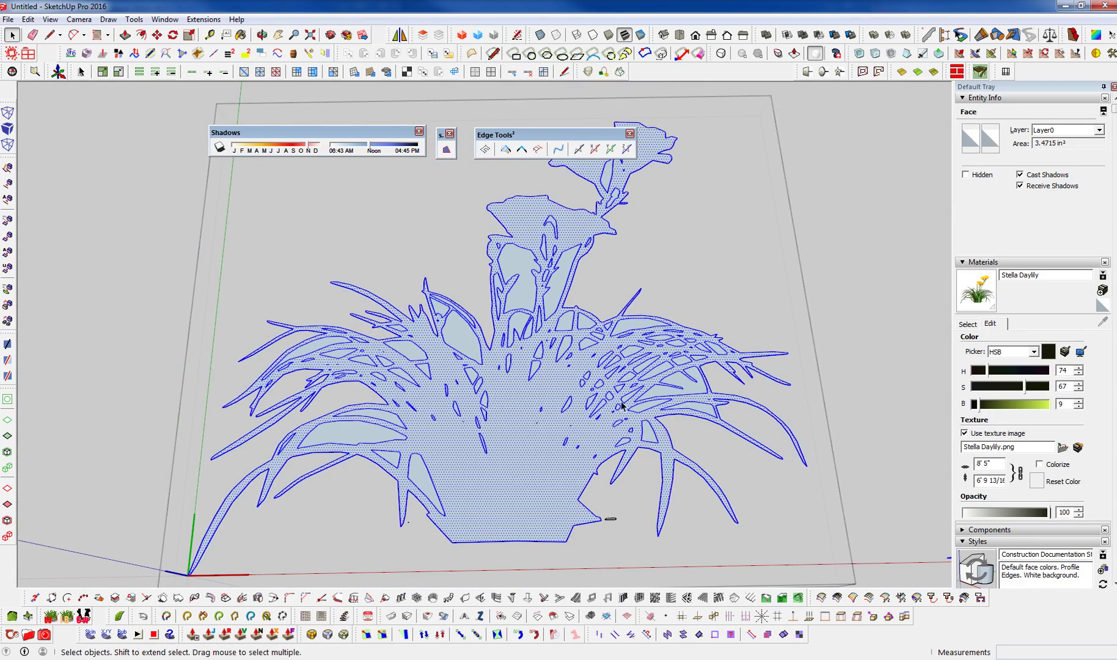
pyautogui.press('g')
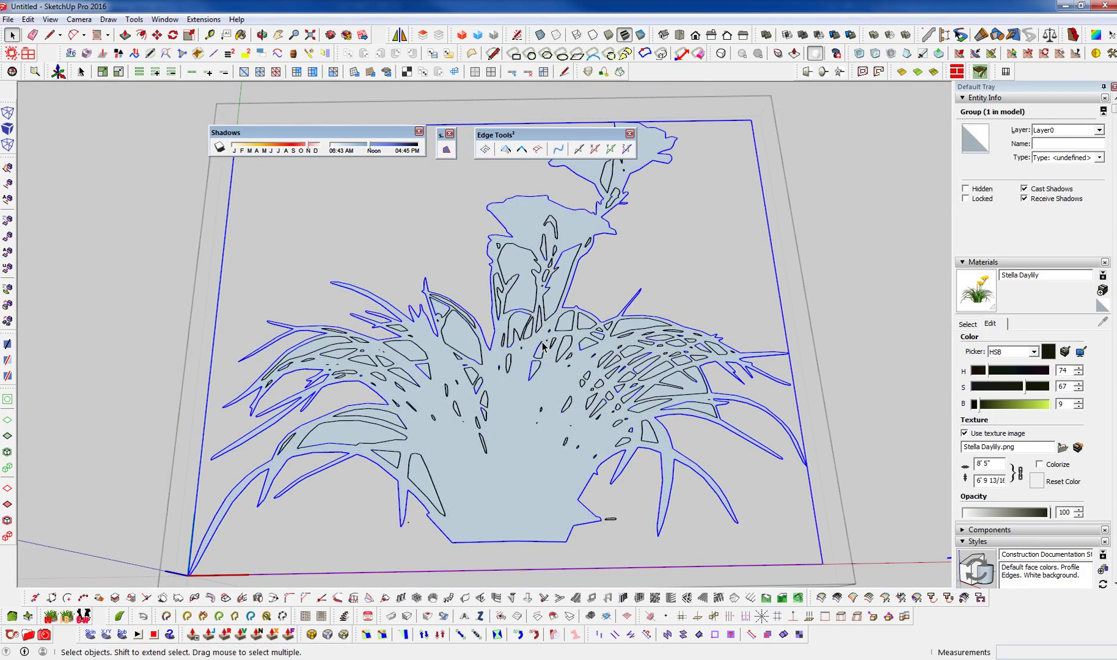
pyautogui.tripleClick(543, 347)
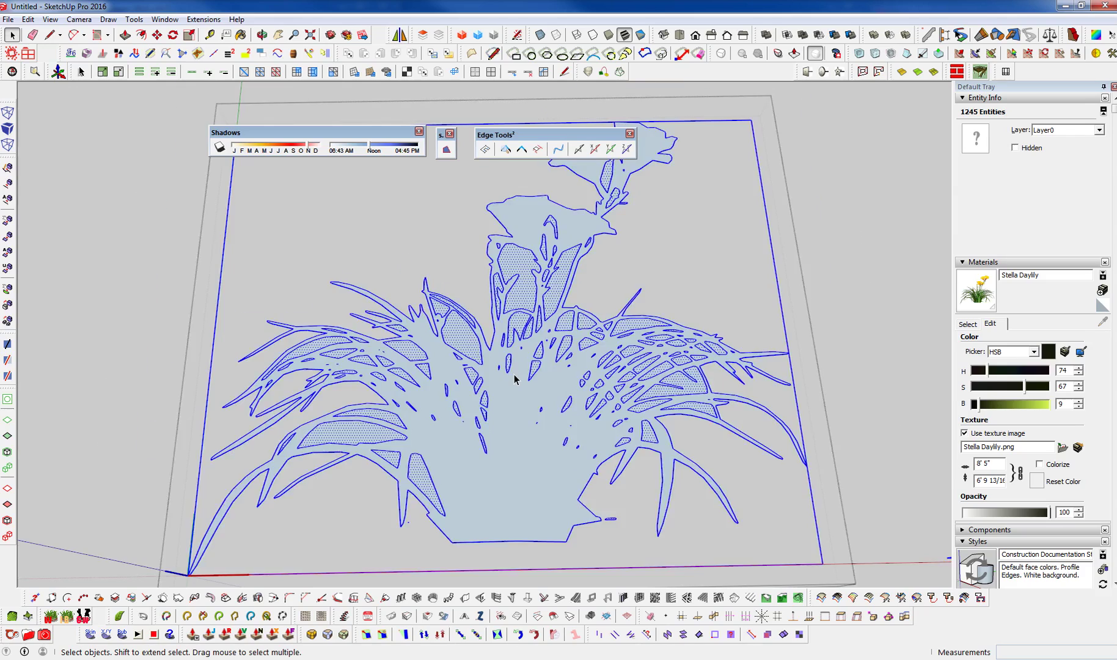
pyautogui.scroll(3, 514, 379)
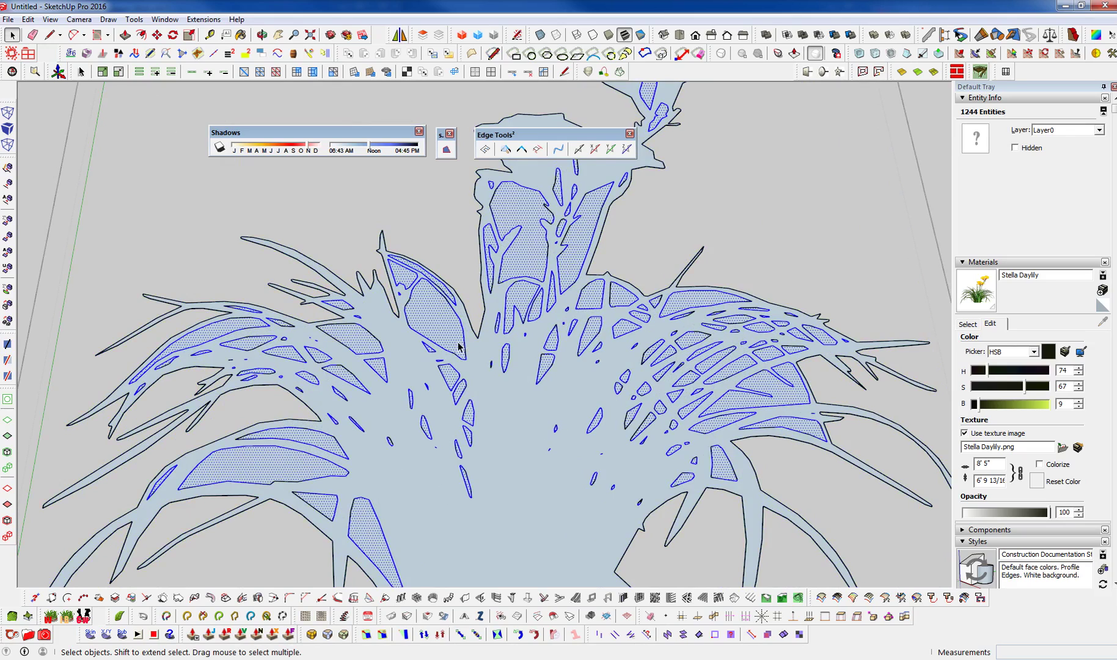
pyautogui.press('Delete')
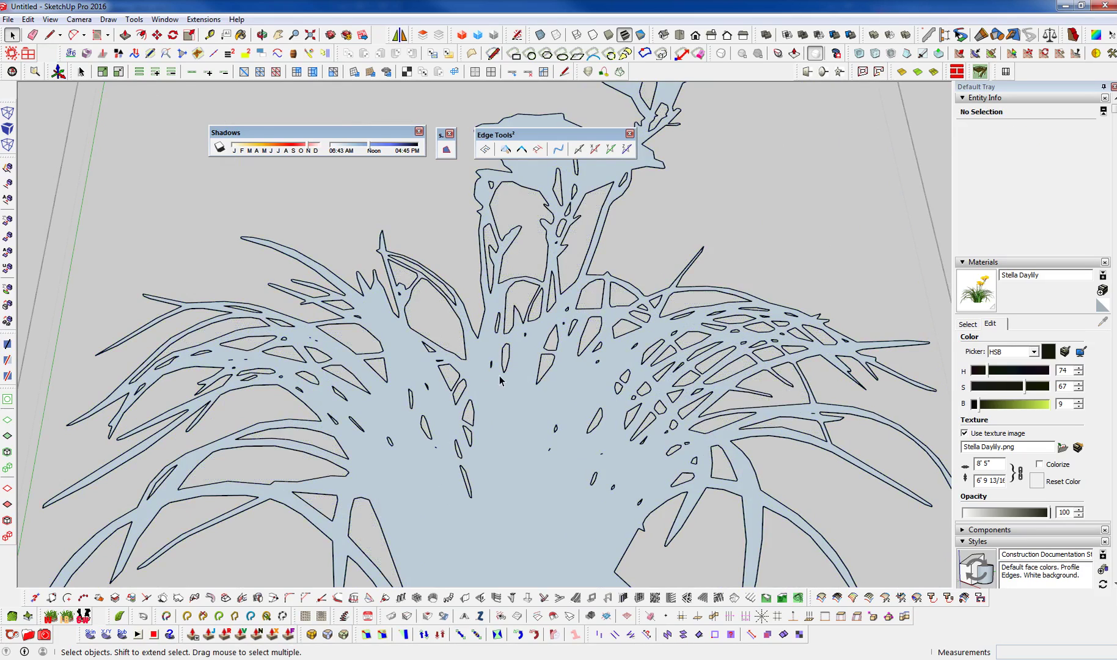
pyautogui.scroll(-5, 508, 389)
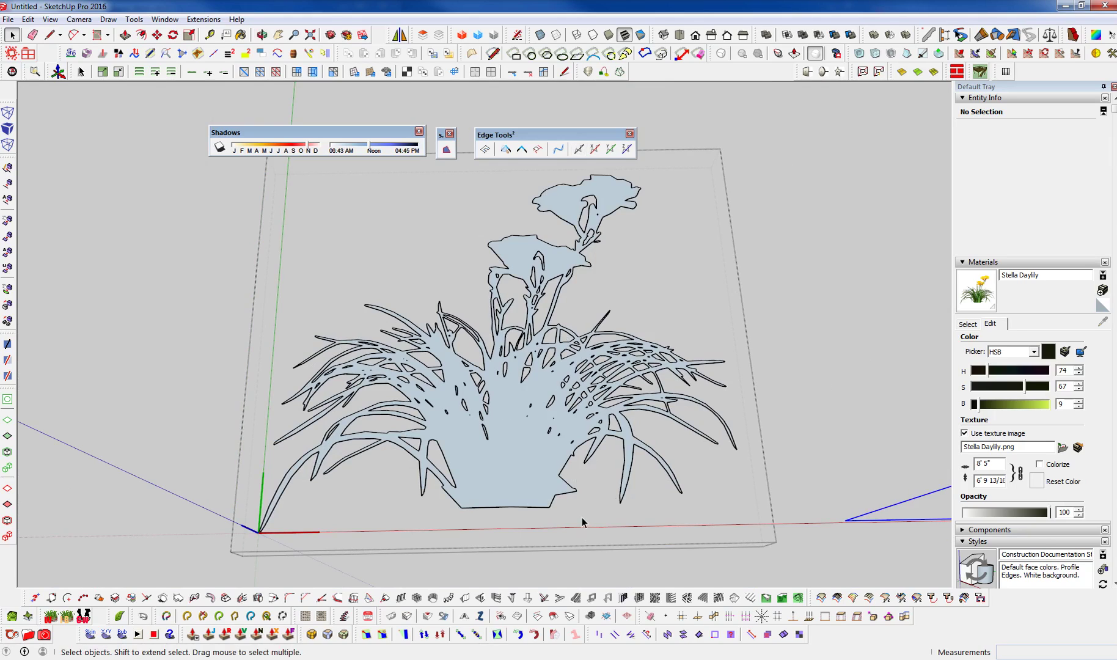
# Select the remaining connected plant geometry, reverse its faces and leave the component.
pyautogui.moveTo(559, 477); pyautogui.dragTo(561, 494, button='middle')
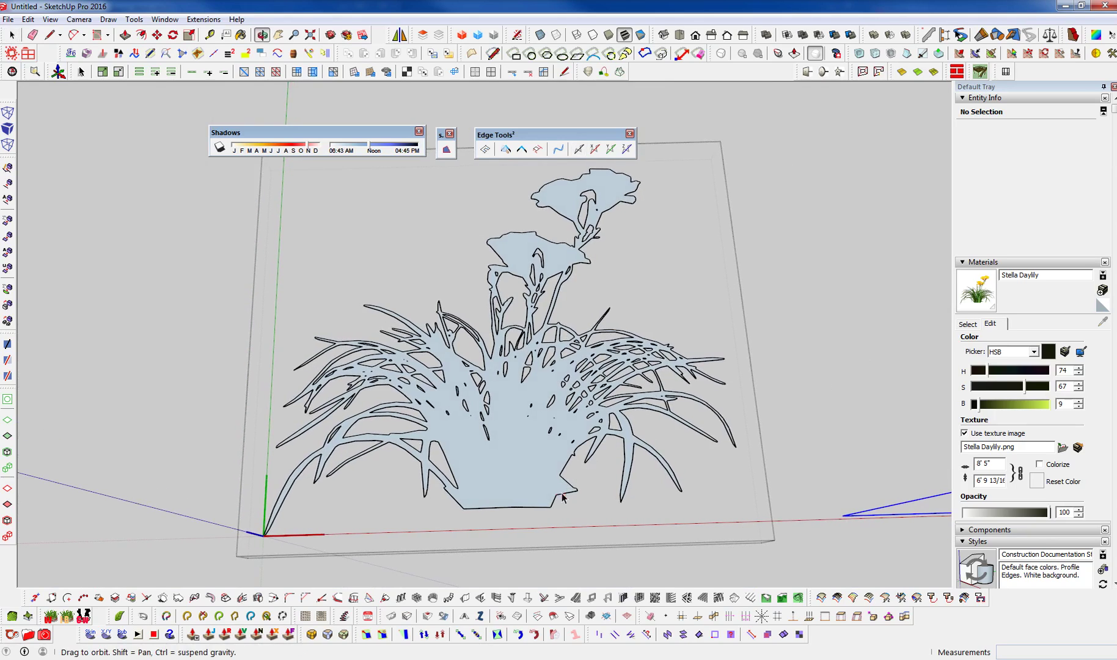
pyautogui.tripleClick(513, 477)
pyautogui.rightClick(526, 428)
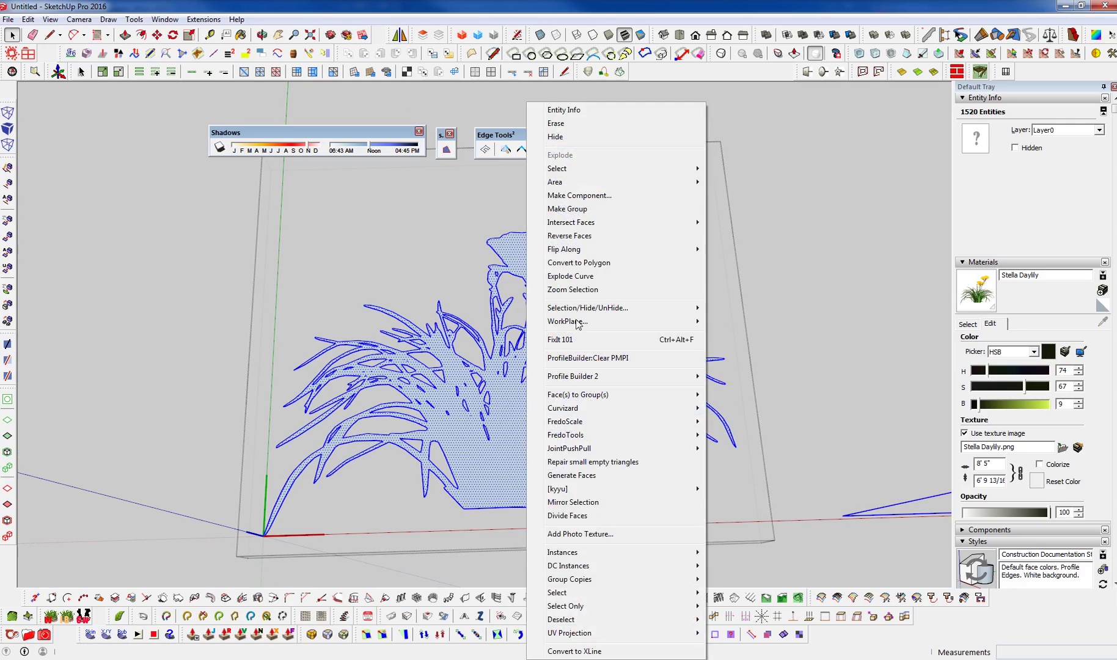
pyautogui.click(590, 235)
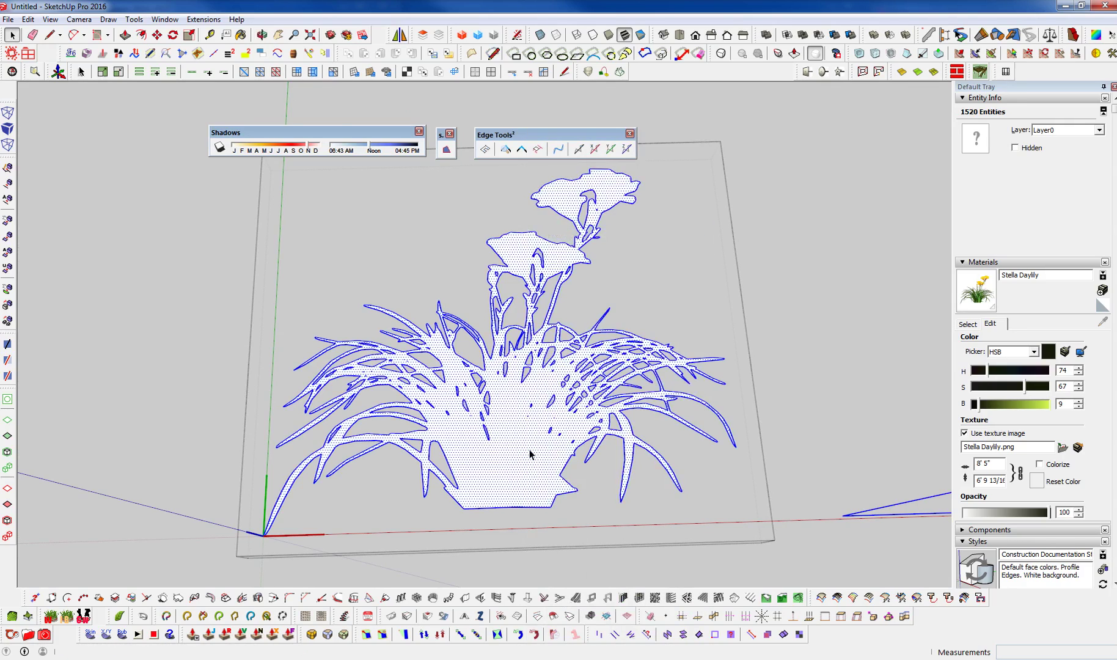
pyautogui.scroll(-2, 529, 455)
pyautogui.press('Escape')
# Delete the leftover object beside the plant outline and move the Stella Daylily image over the outline.
pyautogui.scroll(-3, 527, 472)
pyautogui.click(742, 463)
pyautogui.press('Delete')
pyautogui.keyDown('shift'); pyautogui.moveTo(724, 464); pyautogui.dragTo(558, 480, button='middle'); pyautogui.keyUp('shift')
pyautogui.press('m')
pyautogui.moveTo(806, 464); pyautogui.dragTo(355, 510)
pyautogui.moveTo(354, 511); pyautogui.dragTo(455, 479, button='middle')
pyautogui.moveTo(455, 479); pyautogui.dragTo(469, 333)
pyautogui.moveTo(544, 346); pyautogui.dragTo(538, 567, button='middle')
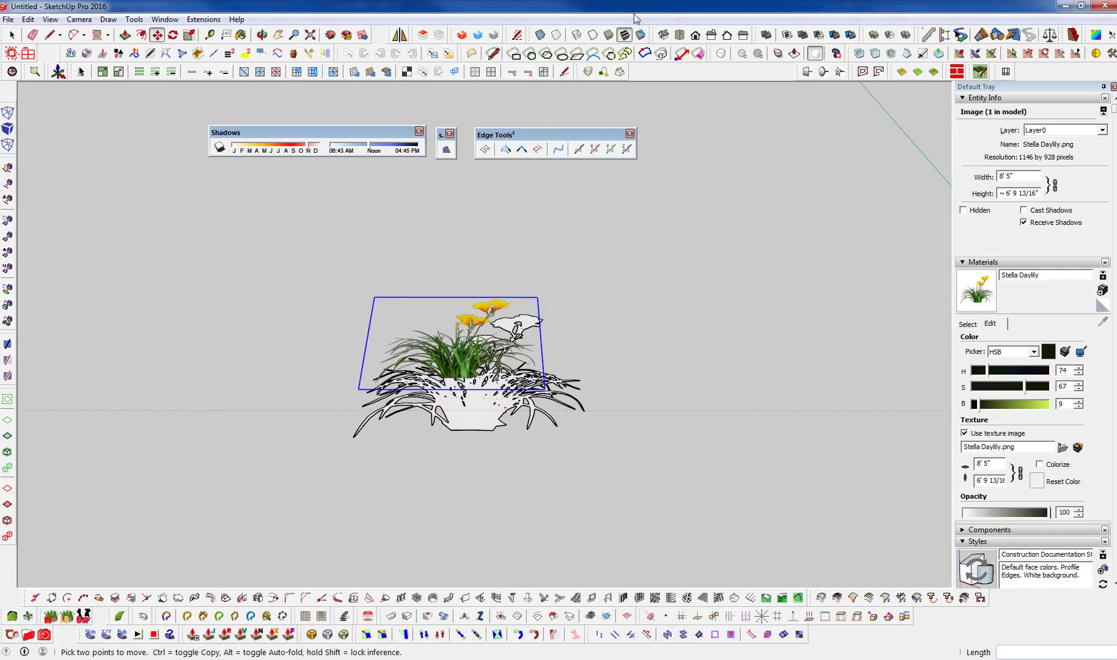
# Set the view to top with parallel projection and turn on X-ray face display.
pyautogui.click(680, 35)
pyautogui.click(77, 20)
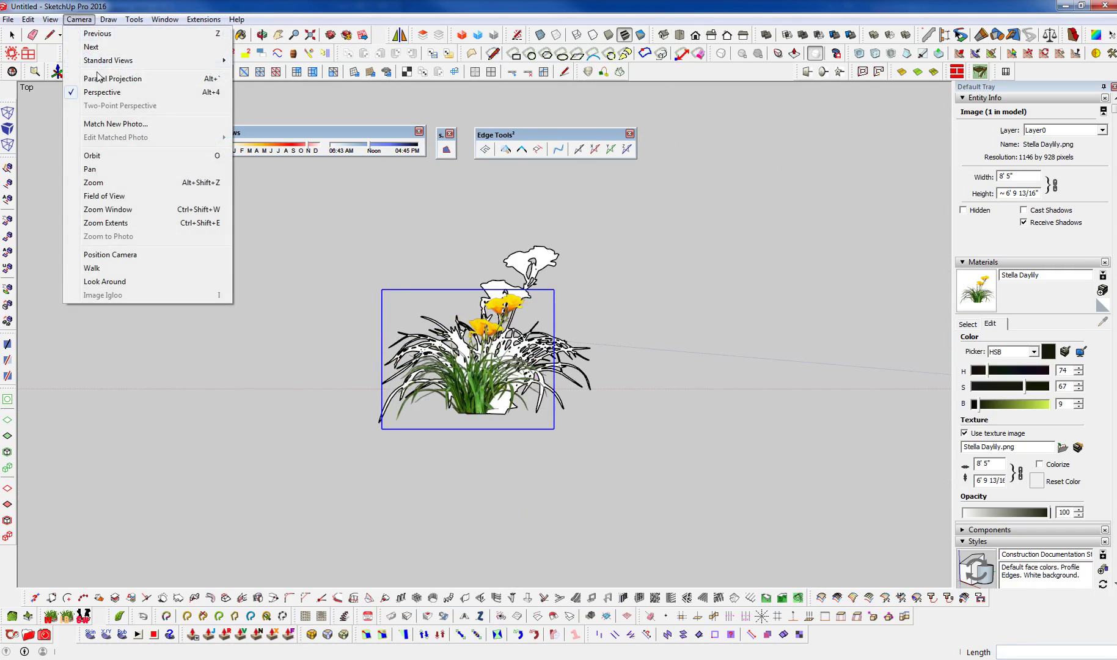
pyautogui.click(101, 77)
pyautogui.scroll(2, 489, 345)
pyautogui.scroll(1, 489, 344)
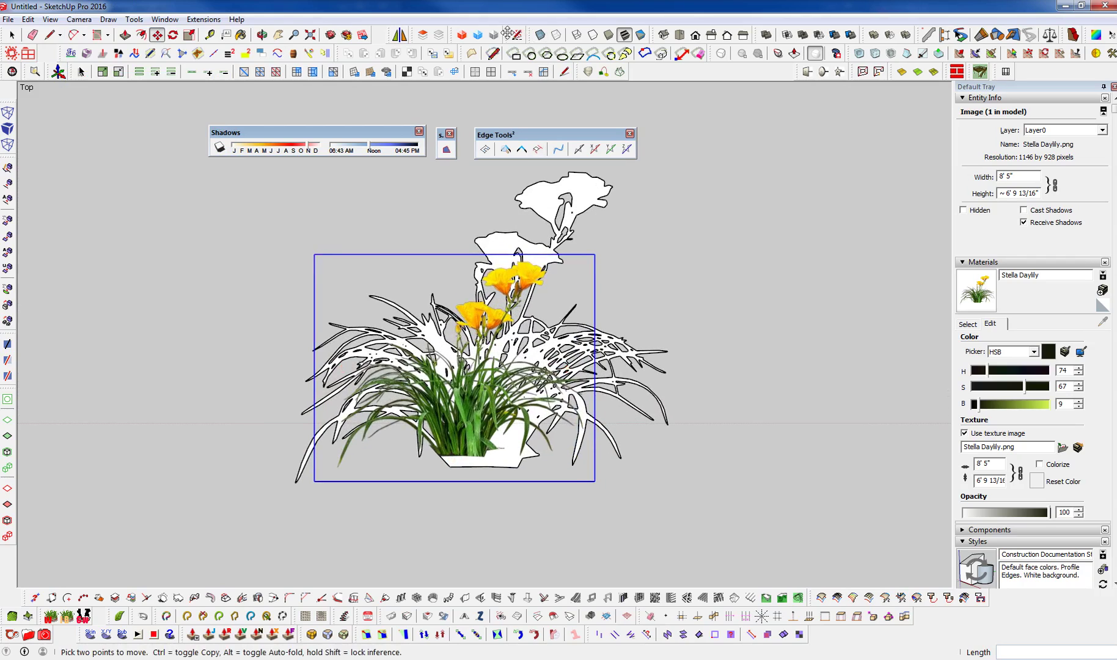
pyautogui.scroll(-3, 439, 444)
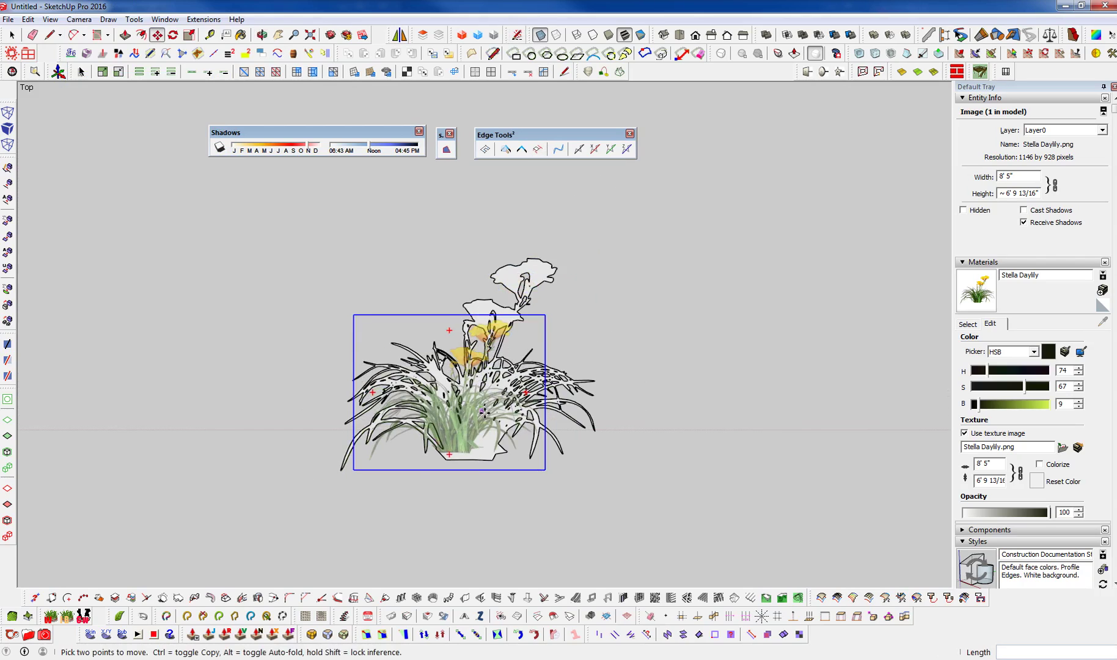
# Scale the daylily image uniformly to about 12' 7 1/2" wide and move it into line with the outline.
pyautogui.press('s')
pyautogui.moveTo(517, 344); pyautogui.dragTo(613, 265)
pyautogui.scroll(1, 455, 435)
pyautogui.scroll(2, 454, 437)
pyautogui.press('m')
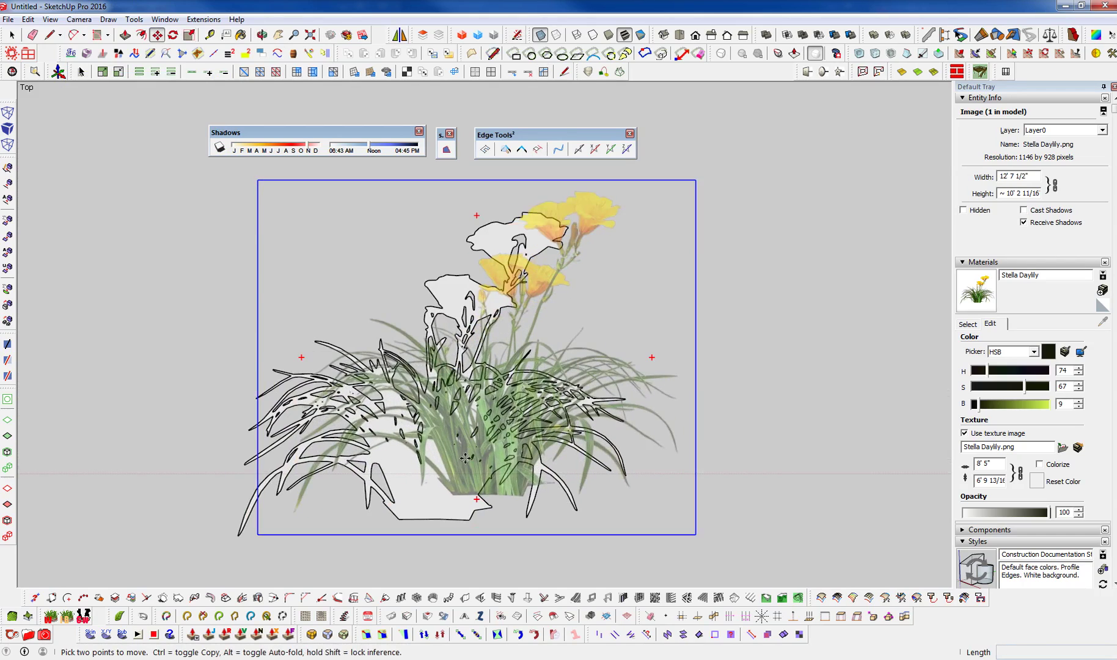
pyautogui.moveTo(471, 459); pyautogui.dragTo(415, 474)
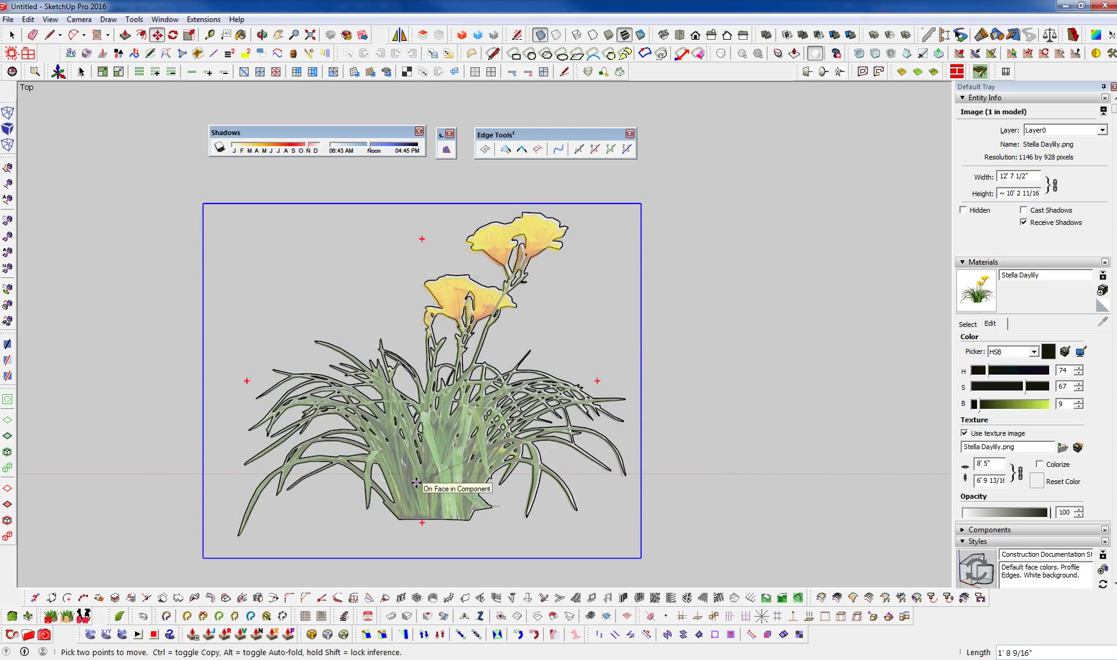
# Fine-tune the image's uniform scale against the outline, trying a factor of 1.05 and settling on a width of about 12' 8 11/16".
pyautogui.press('s')
pyautogui.moveTo(641, 204); pyautogui.dragTo(649, 200)
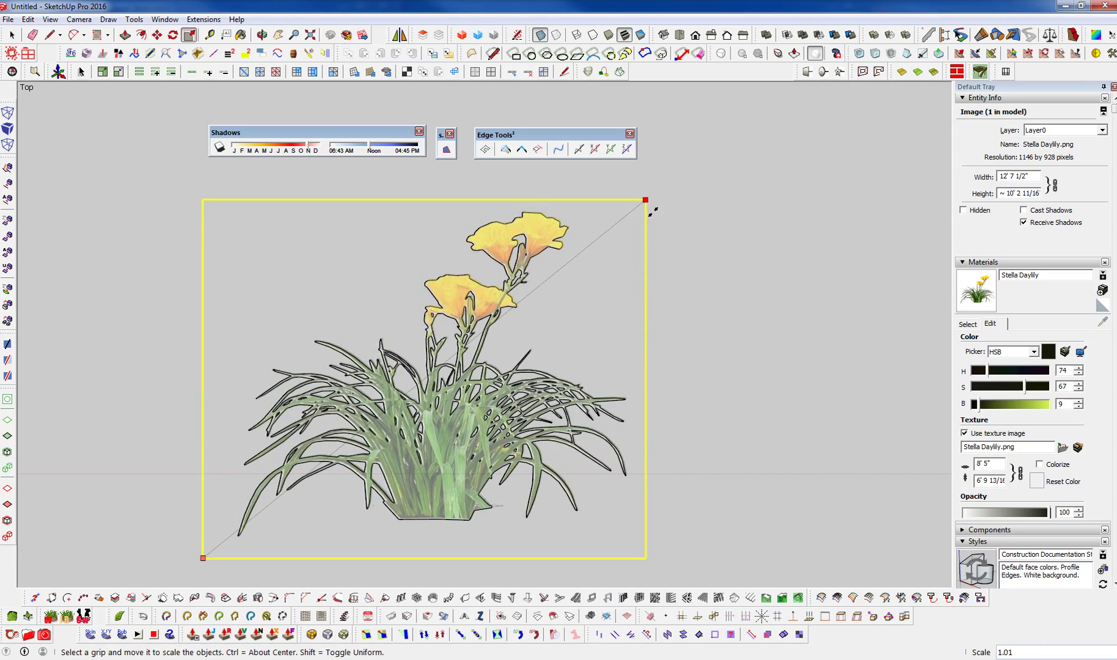
pyautogui.moveTo(653, 211); pyautogui.dragTo(654, 212)
pyautogui.press('Num_Lock')
pyautogui.write('1.')
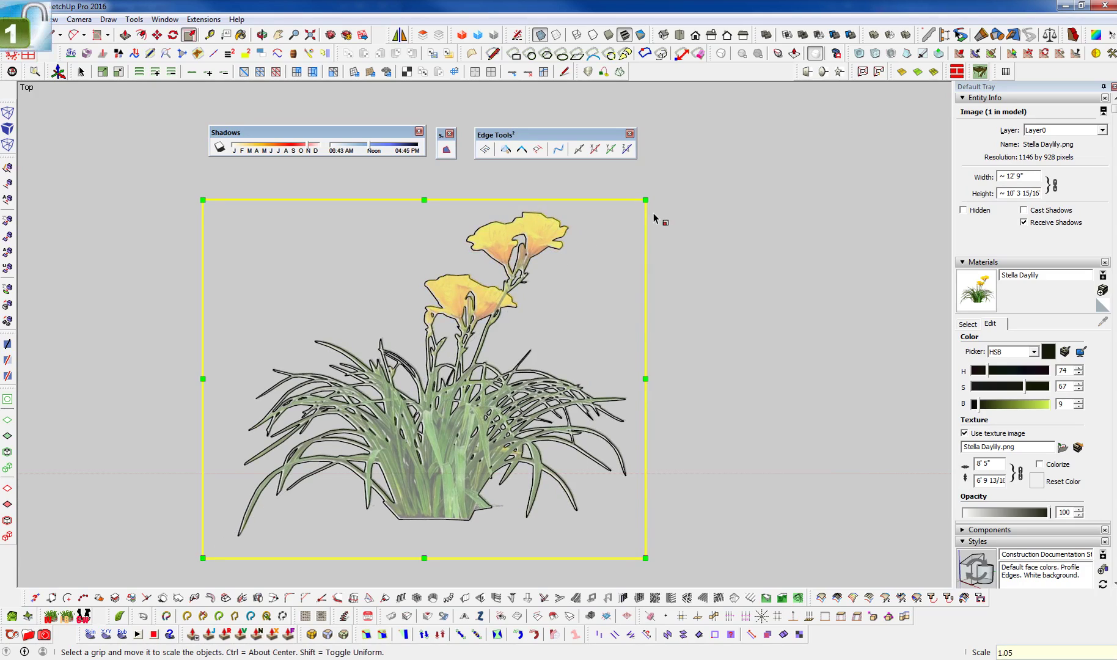
pyautogui.press('Return')
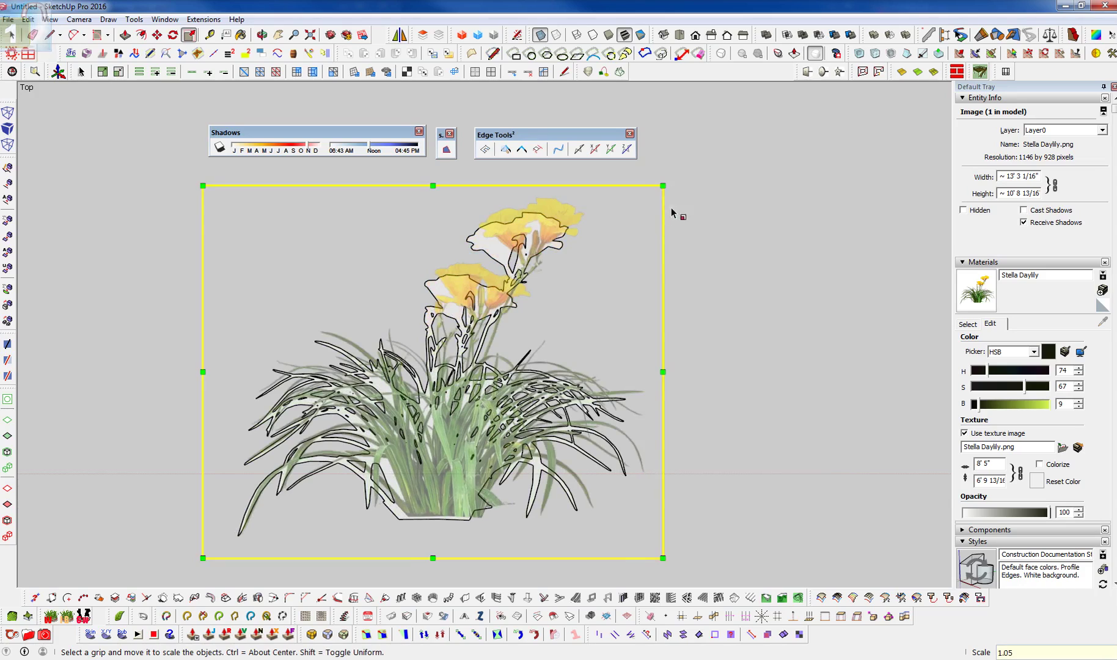
pyautogui.moveTo(649, 193)
pyautogui.mouseDown()
pyautogui.moveTo(621, 212)
pyautogui.moveTo(639, 194)
pyautogui.mouseUp()
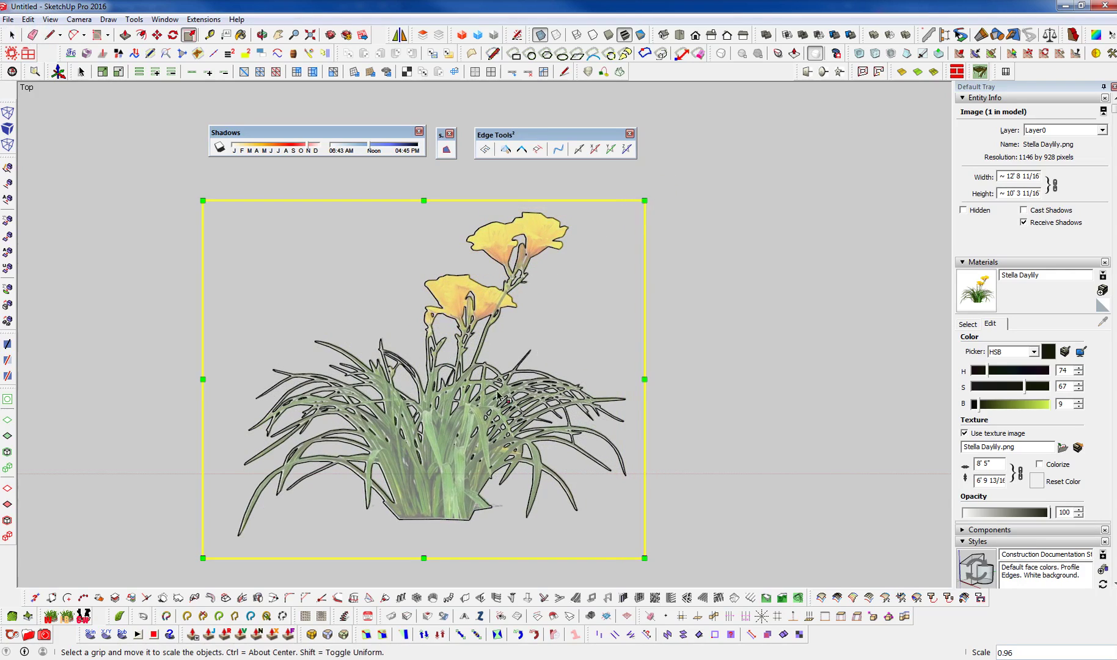
# Scale the daylily image uniformly by about 1.01 to a width of about 12' 10 1/4".
pyautogui.scroll(5, 379, 483)
pyautogui.scroll(-3, 578, 393)
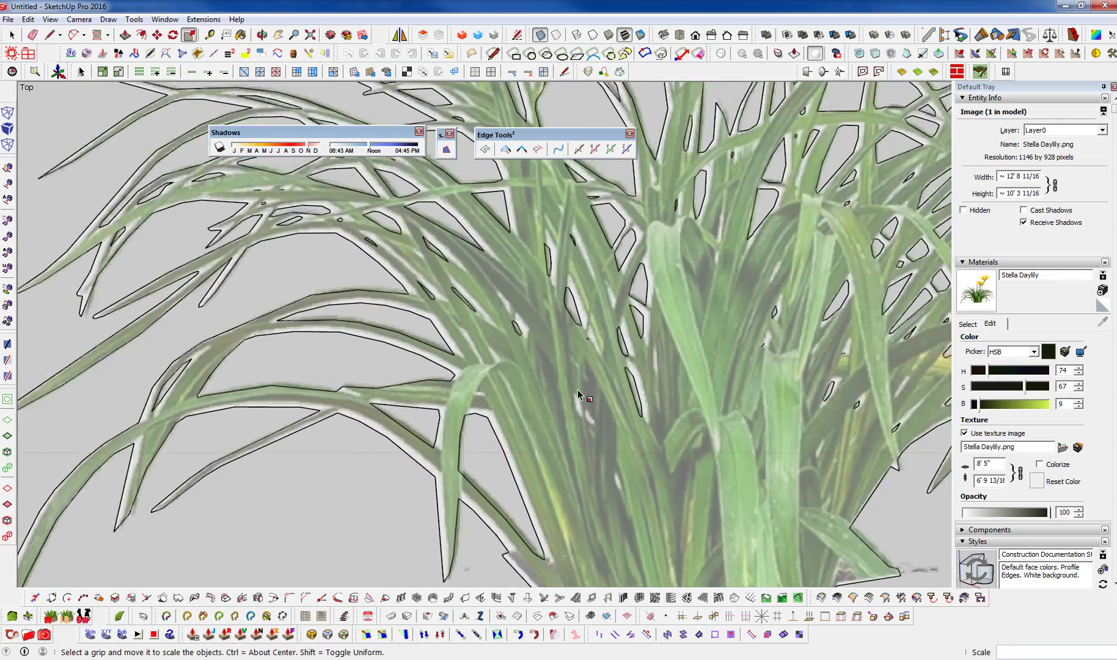
pyautogui.scroll(-1, 574, 394)
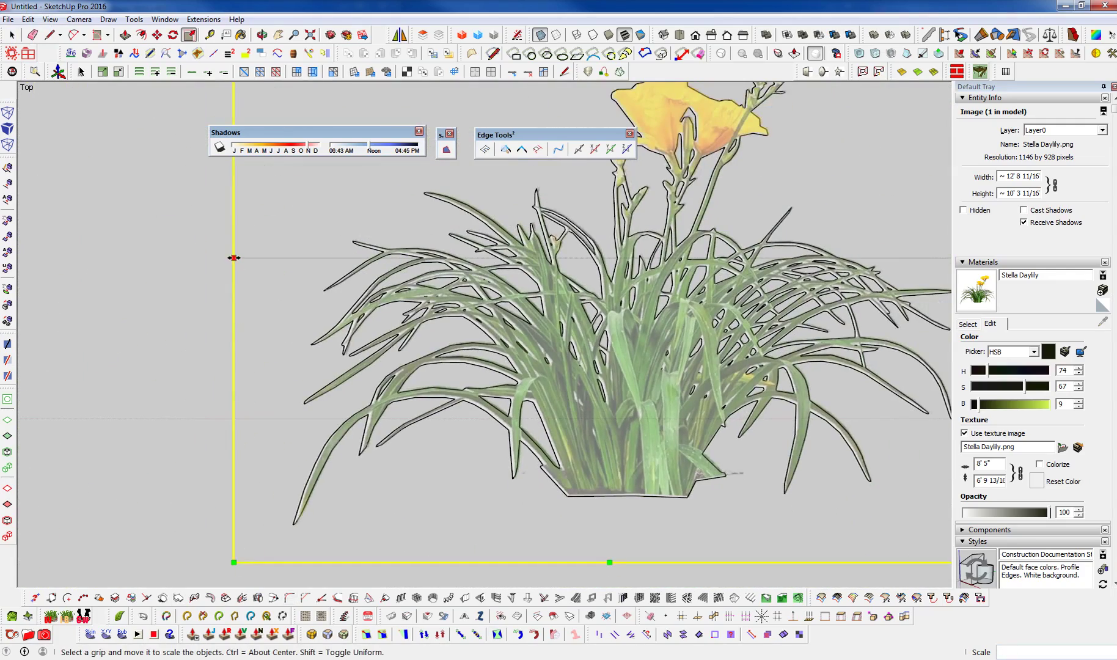
pyautogui.moveTo(234, 259); pyautogui.dragTo(233, 260)
pyautogui.moveTo(234, 561); pyautogui.dragTo(227, 567)
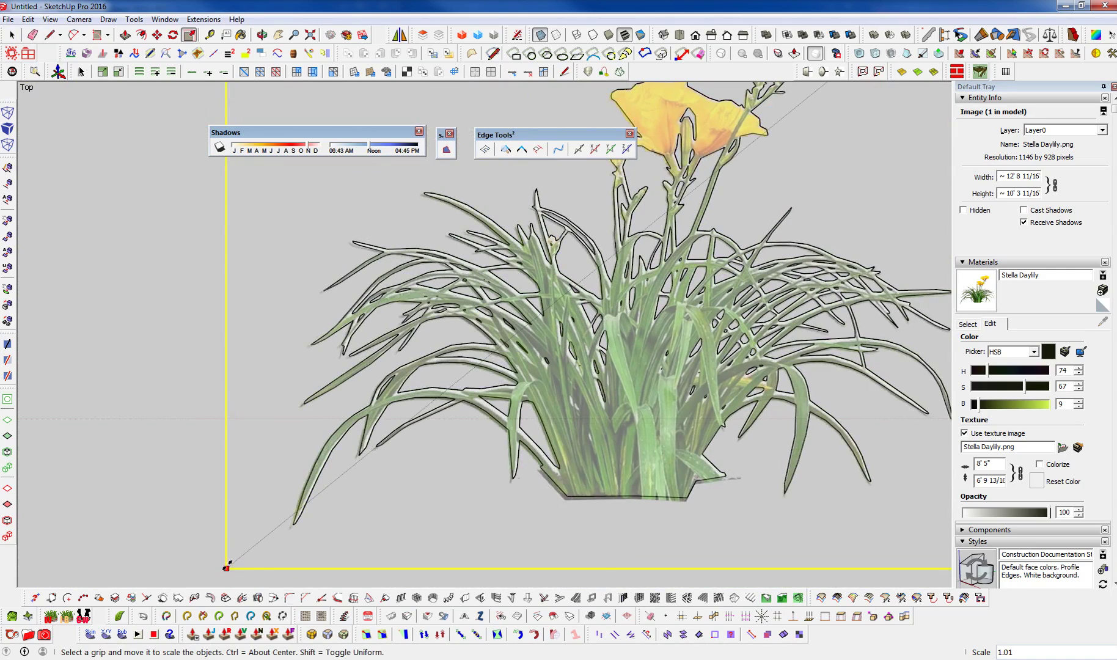
# Nudge the daylily image into line with the outline and check the fit around the leaves and flowers.
pyautogui.press('m')
pyautogui.moveTo(573, 410); pyautogui.dragTo(578, 410)
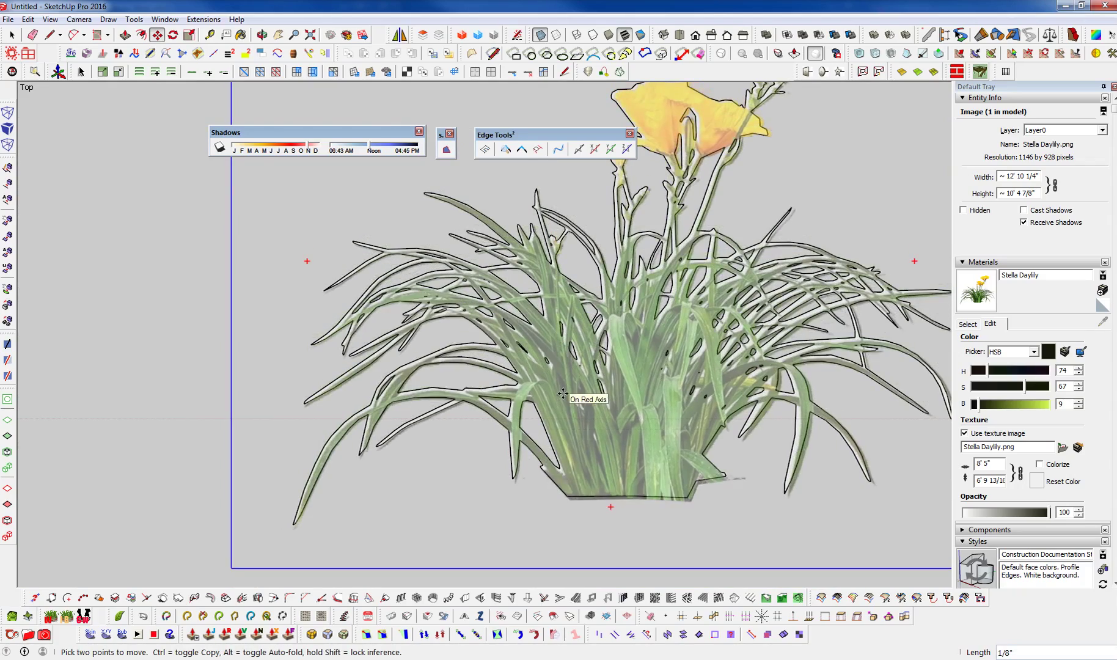
pyautogui.scroll(6, 563, 394)
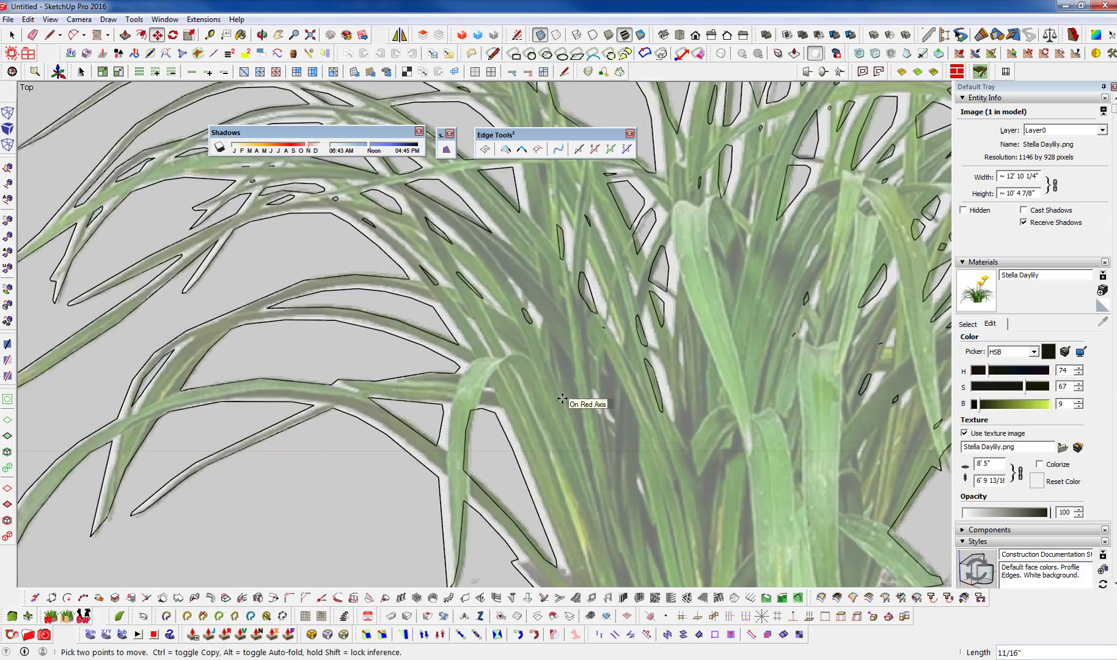
pyautogui.scroll(4, 544, 402)
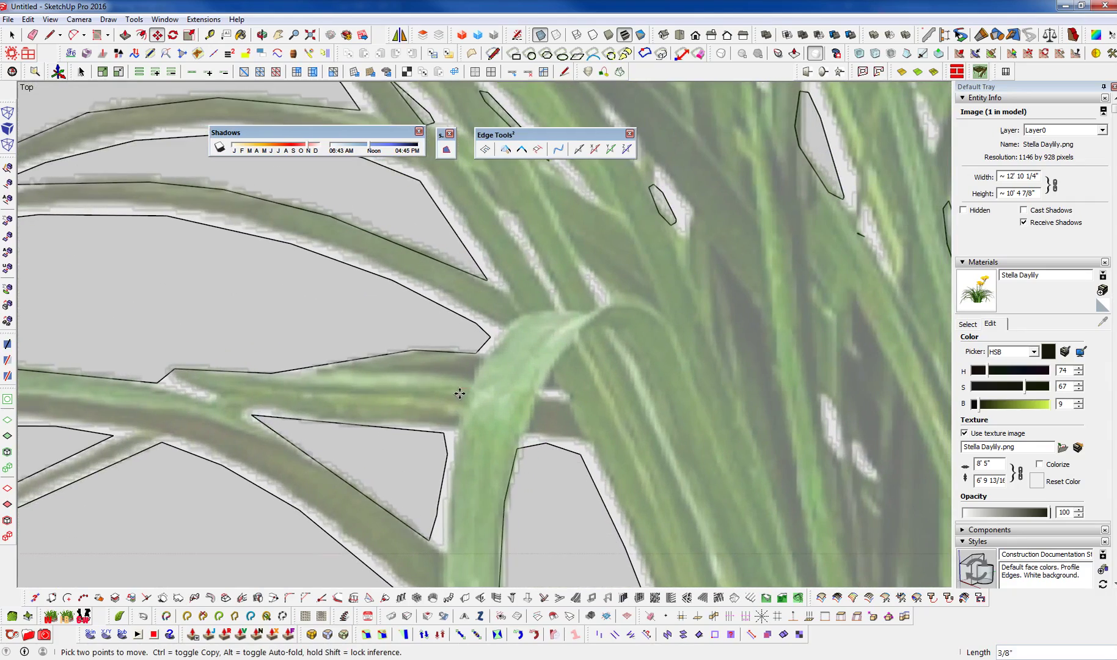
pyautogui.scroll(-10, 458, 394)
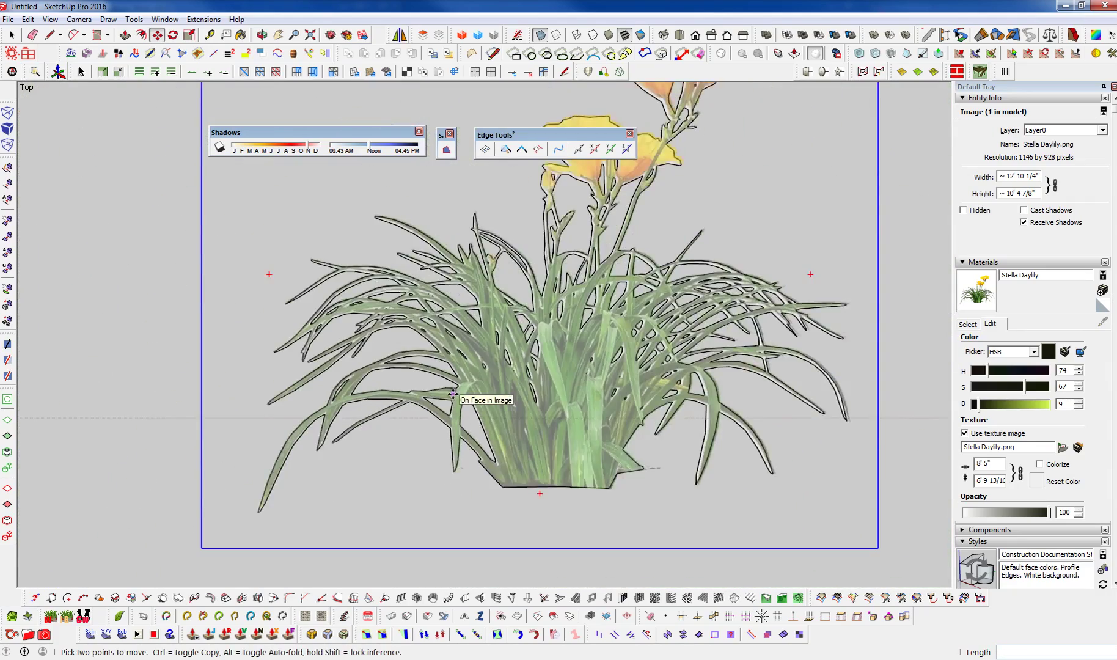
pyautogui.scroll(7, 588, 196)
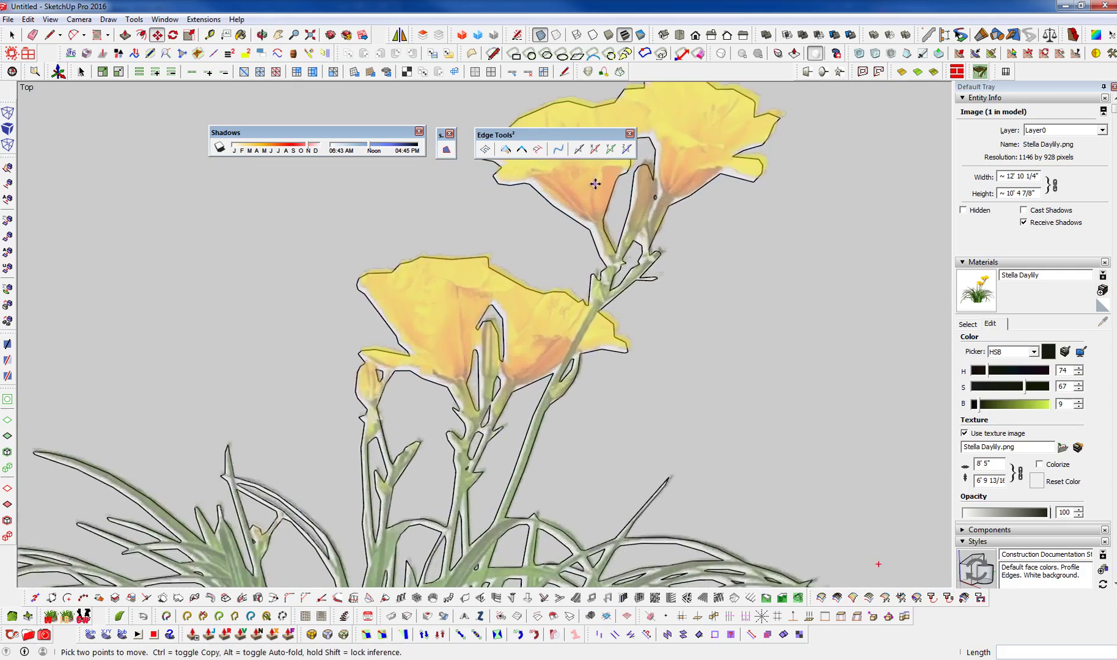
pyautogui.scroll(2, 588, 196)
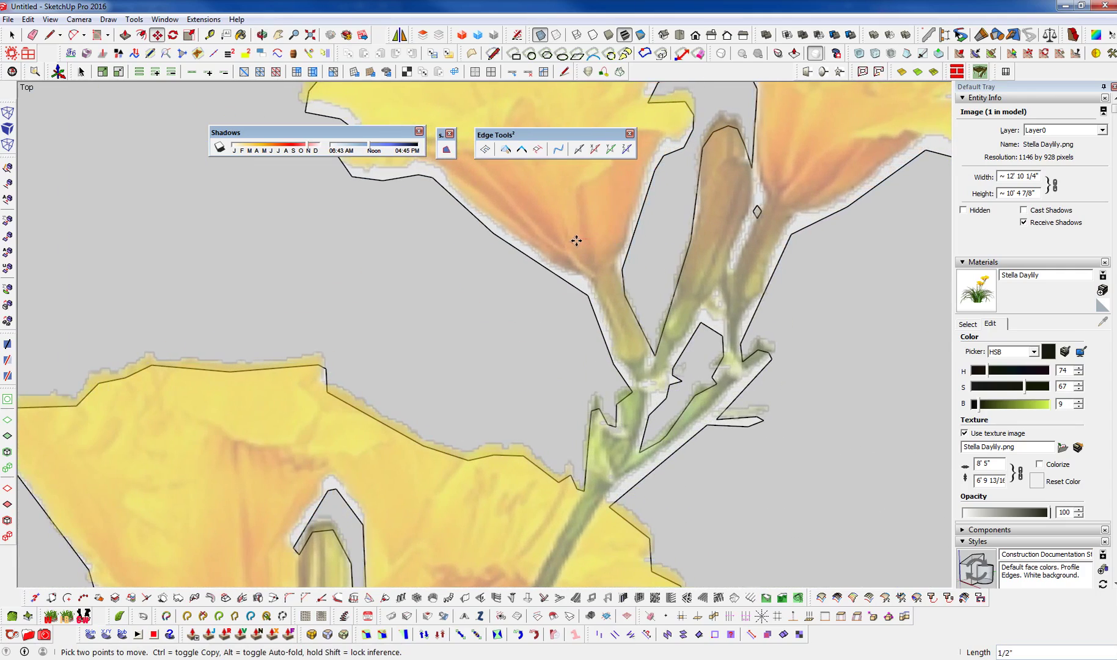
pyautogui.scroll(-10, 576, 242)
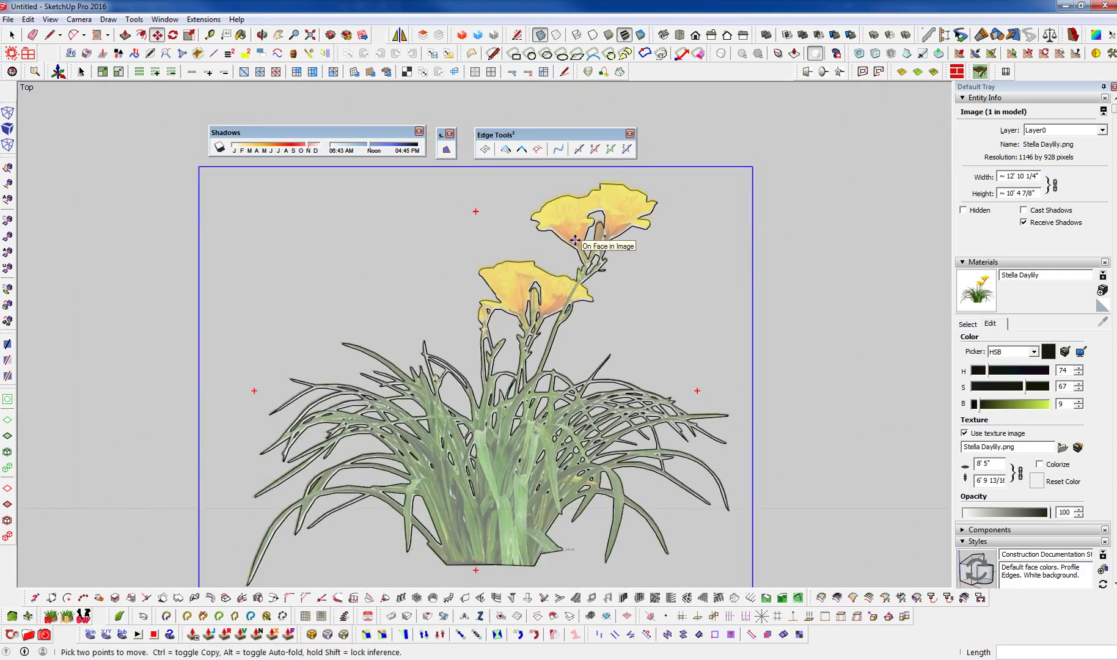
# Turn off X-ray face display and explode the daylily image above the outline into a textured face.
pyautogui.moveTo(537, 423)
pyautogui.keyDown('shift'); pyautogui.mouseDown(button='middle')
pyautogui.moveTo(553, 447)
pyautogui.moveTo(563, 531)
pyautogui.mouseUp(button='middle'); pyautogui.keyUp('shift')
pyautogui.press('m')
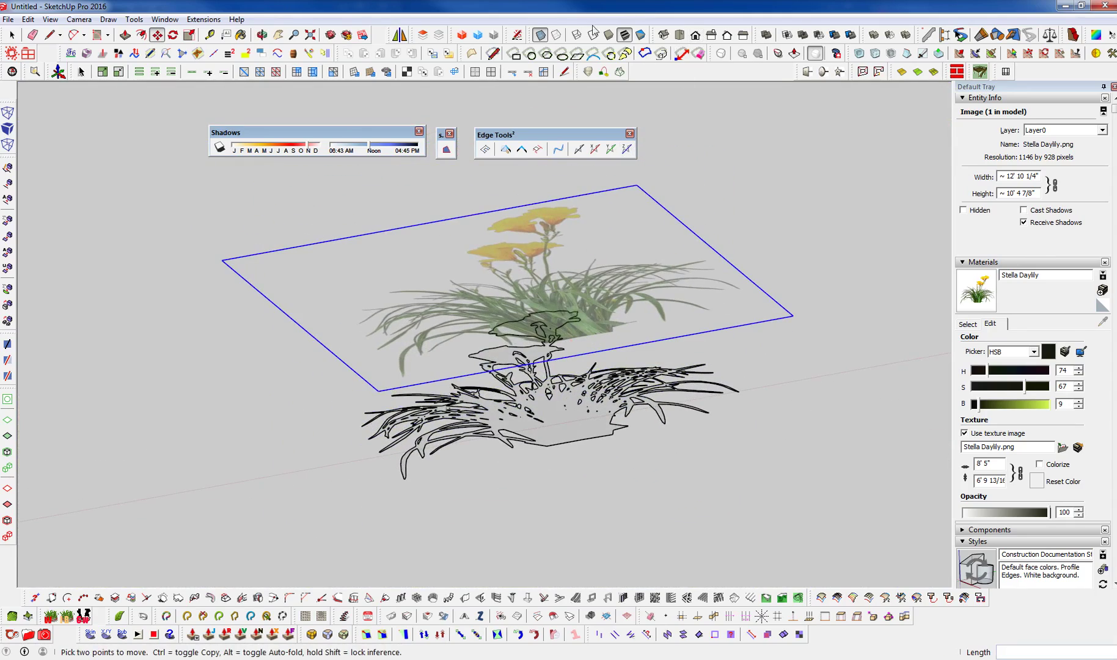
pyautogui.click(539, 35)
pyautogui.middleClick(532, 287)
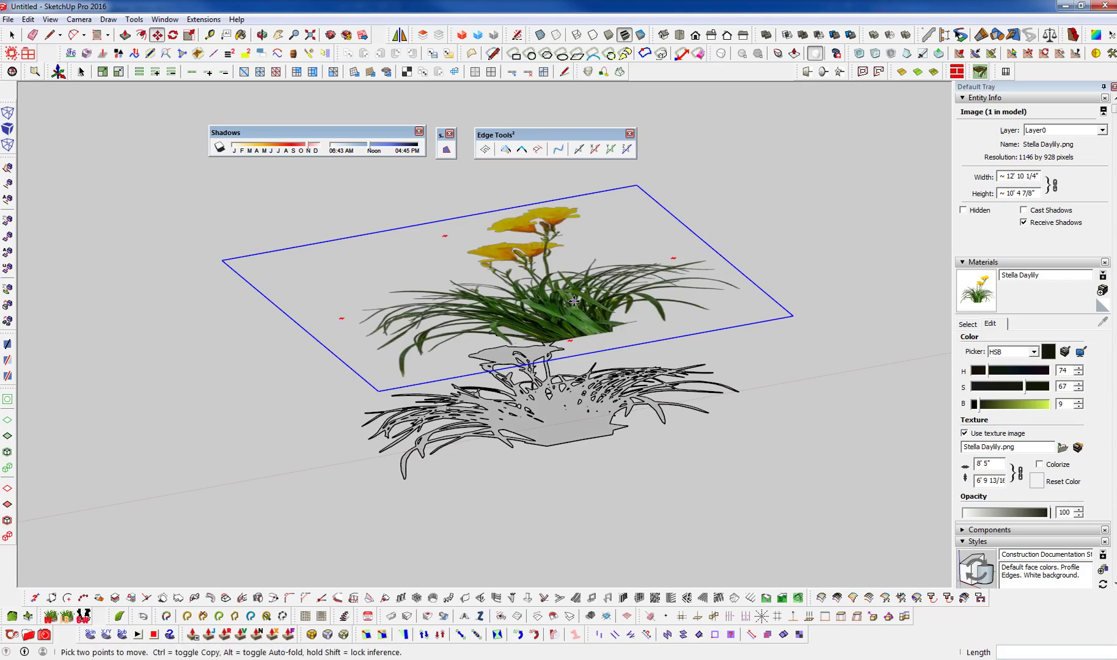
pyautogui.press('space')
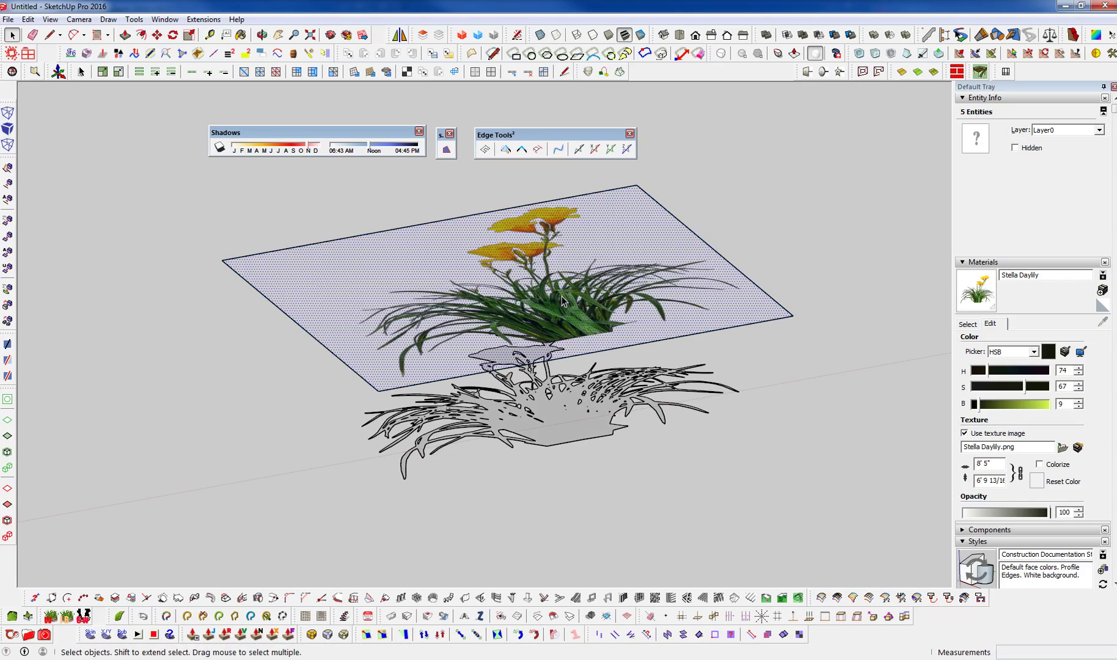
# Sample the projected daylily texture and paint it onto the cutout face inside the plant component.
pyautogui.rightClick(562, 300)
pyautogui.moveTo(614, 349)
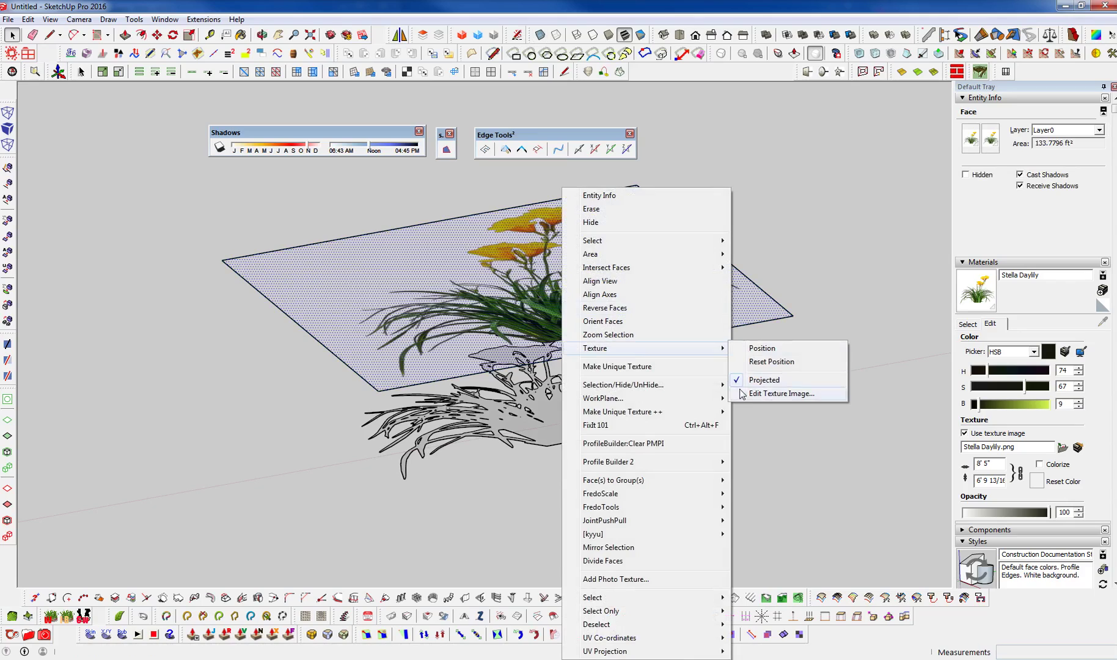
pyautogui.click(713, 8)
pyautogui.press('b')
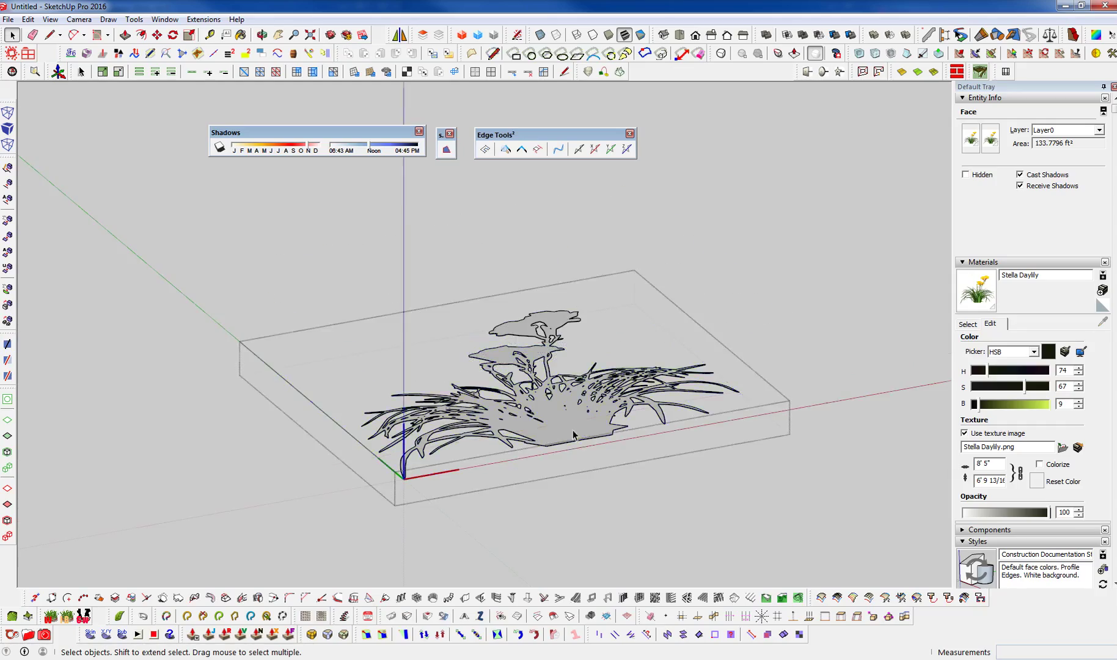
pyautogui.moveTo(574, 436); pyautogui.dragTo(539, 472, button='middle')
pyautogui.press('b')
pyautogui.click(538, 472)
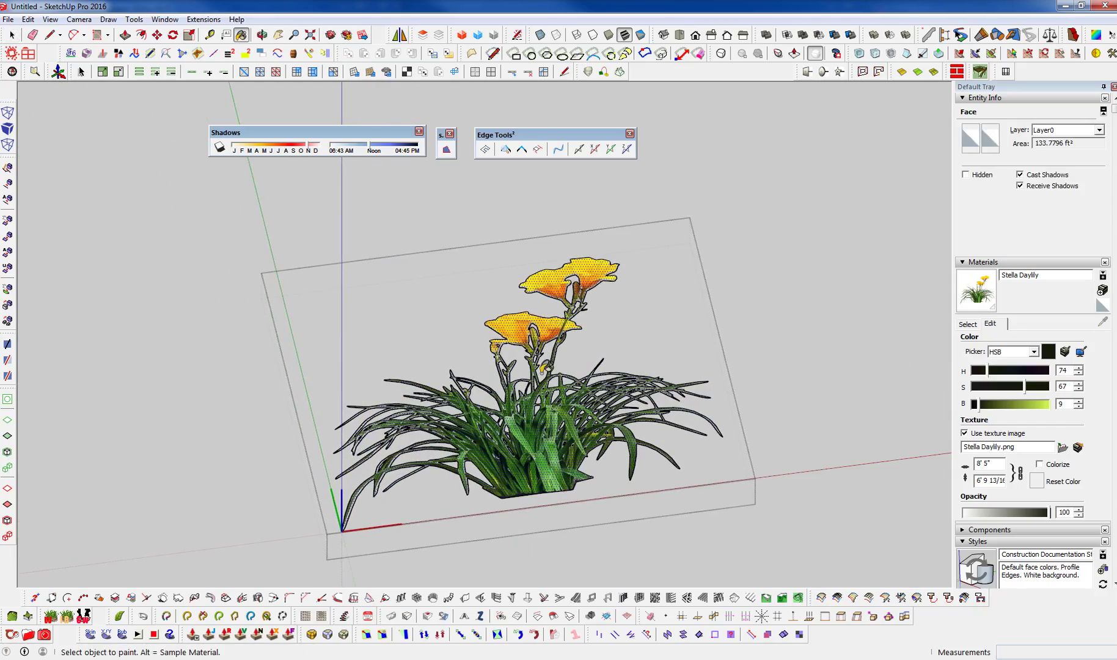
pyautogui.scroll(5, 549, 340)
pyautogui.scroll(-8, 549, 340)
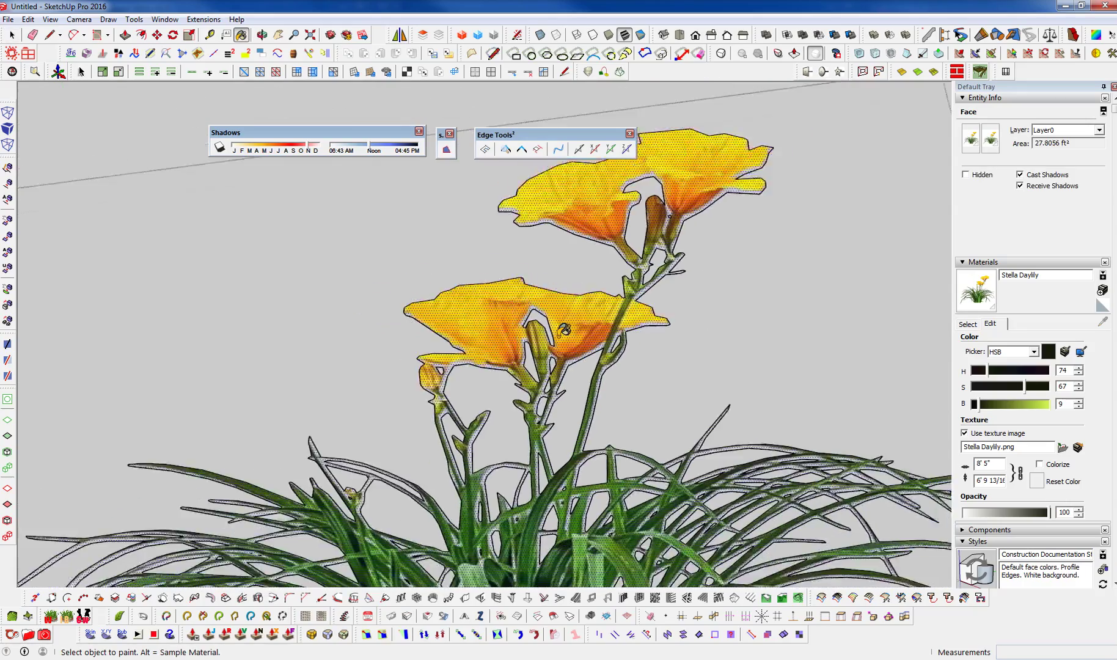
# Reposition the daylily texture slightly on the cutout face so it fits the plant outline.
pyautogui.keyDown('shift'); pyautogui.moveTo(591, 513); pyautogui.dragTo(558, 561, button='middle'); pyautogui.keyUp('shift')
pyautogui.scroll(3, 552, 442)
pyautogui.press('space')
pyautogui.rightClick(529, 441)
pyautogui.moveTo(580, 365)
pyautogui.click(727, 360)
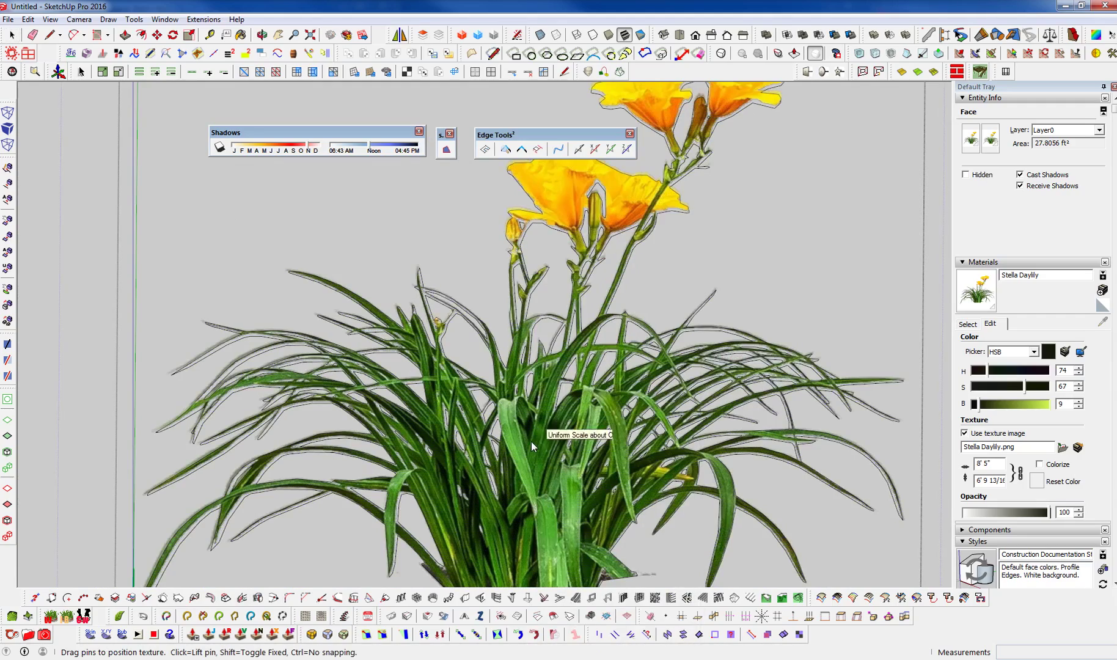
pyautogui.moveTo(533, 442); pyautogui.dragTo(532, 441)
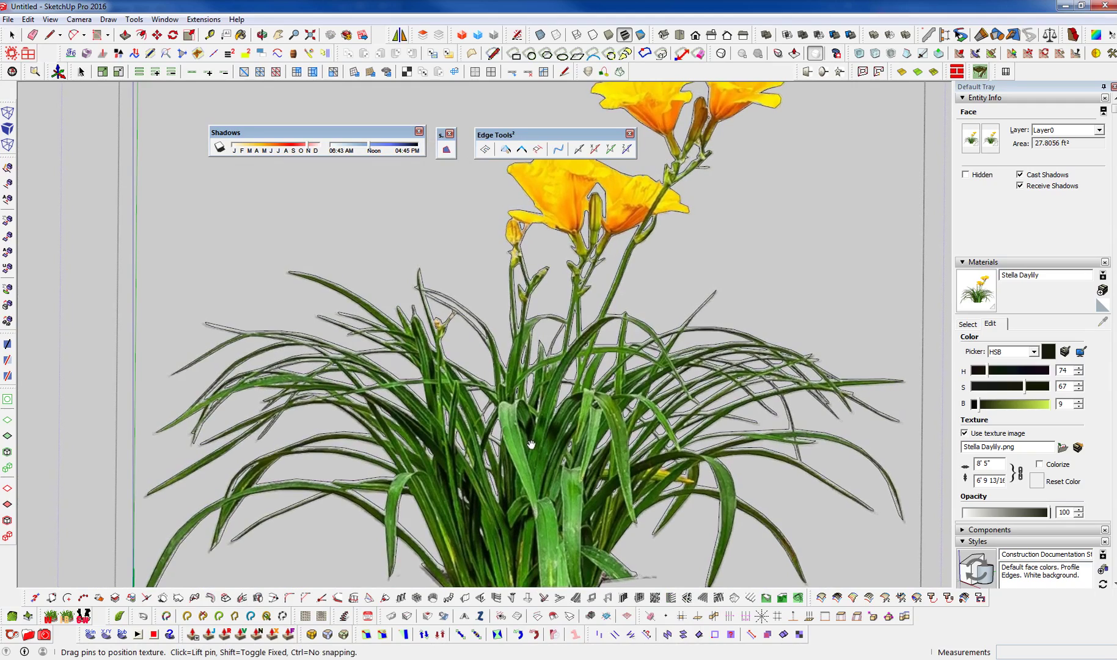
pyautogui.press('Return')
pyautogui.scroll(-5, 532, 438)
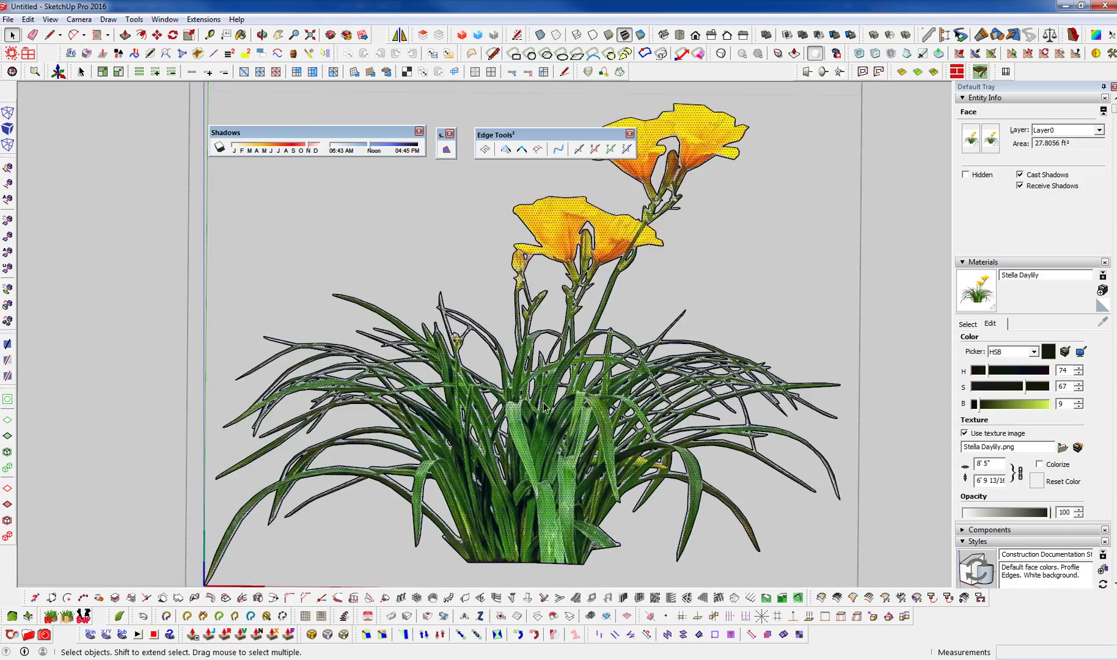
# Delete the leftover textured rectangle above the plant and rotate the plant component 90° to stand upright.
pyautogui.doubleClick(739, 234)
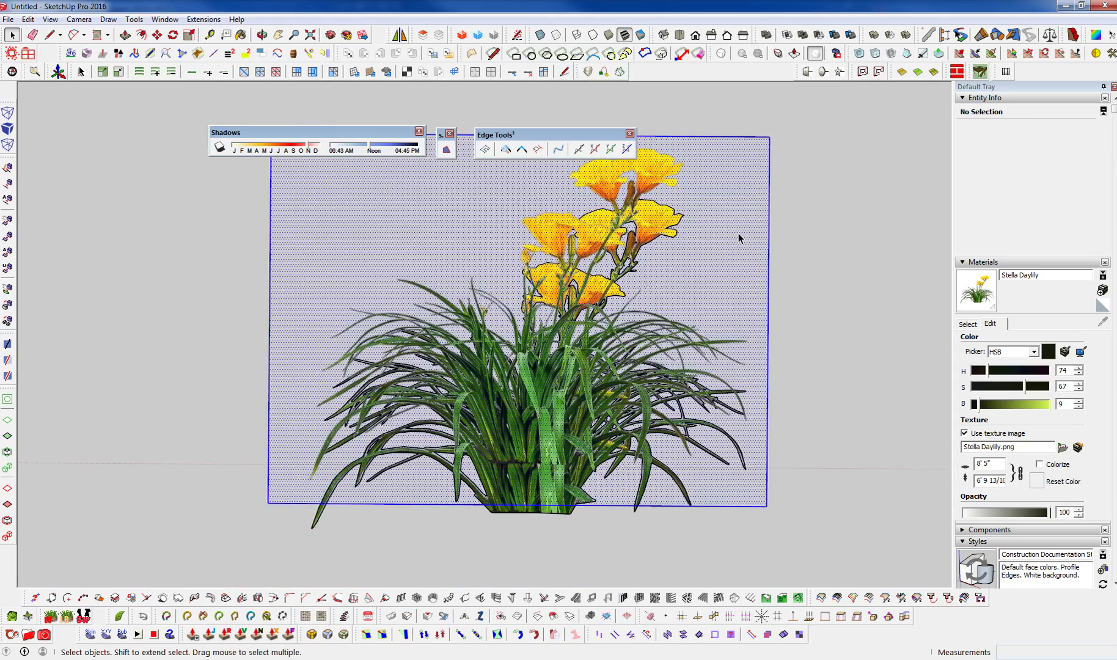
pyautogui.press('Delete')
pyautogui.moveTo(661, 335); pyautogui.dragTo(747, 402, button='middle')
pyautogui.click(602, 431)
pyautogui.press('q')
pyautogui.click(708, 404)
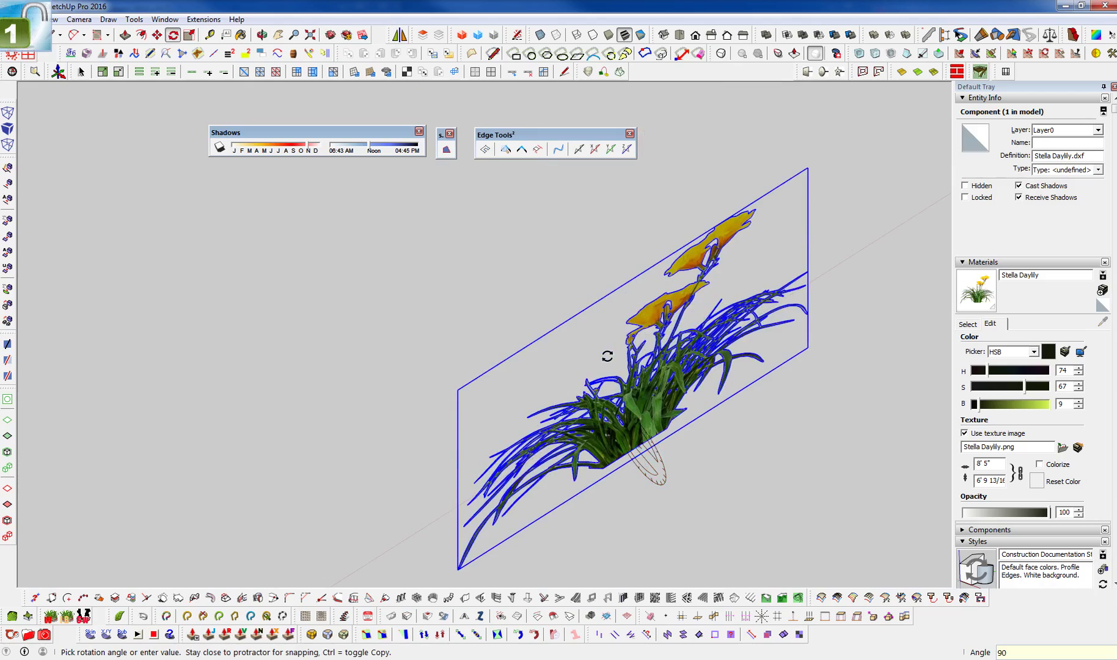
pyautogui.click(602, 358)
# Explode the upright Stella Daylily.dxf component.
pyautogui.moveTo(602, 357); pyautogui.dragTo(537, 293, button='middle')
pyautogui.rightClick(537, 294)
pyautogui.click(618, 203)
# Create an always-face-camera component named Stella Daylily, with its axes origin at the plant's base and sun-facing shadows off.
pyautogui.rightClick(536, 367)
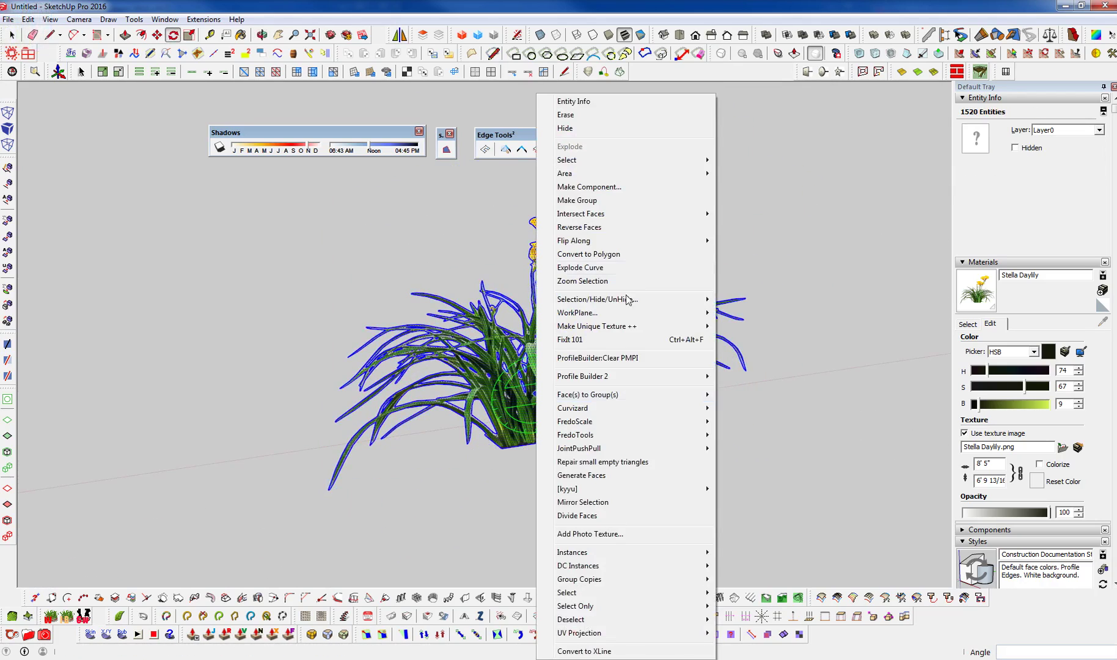
pyautogui.click(633, 187)
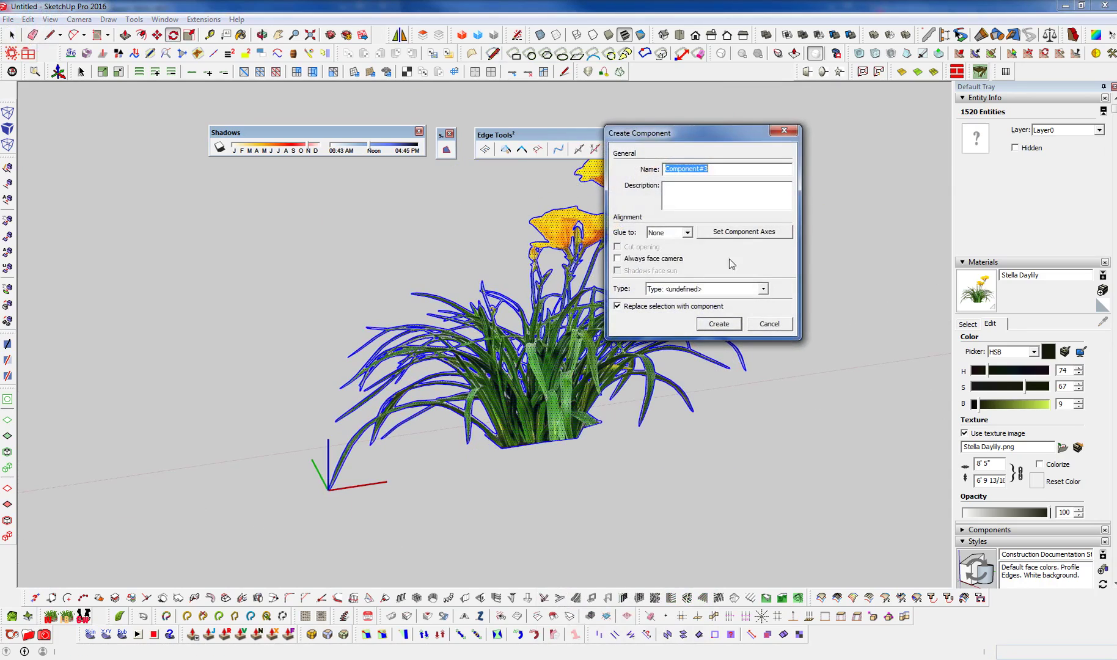
pyautogui.click(762, 230)
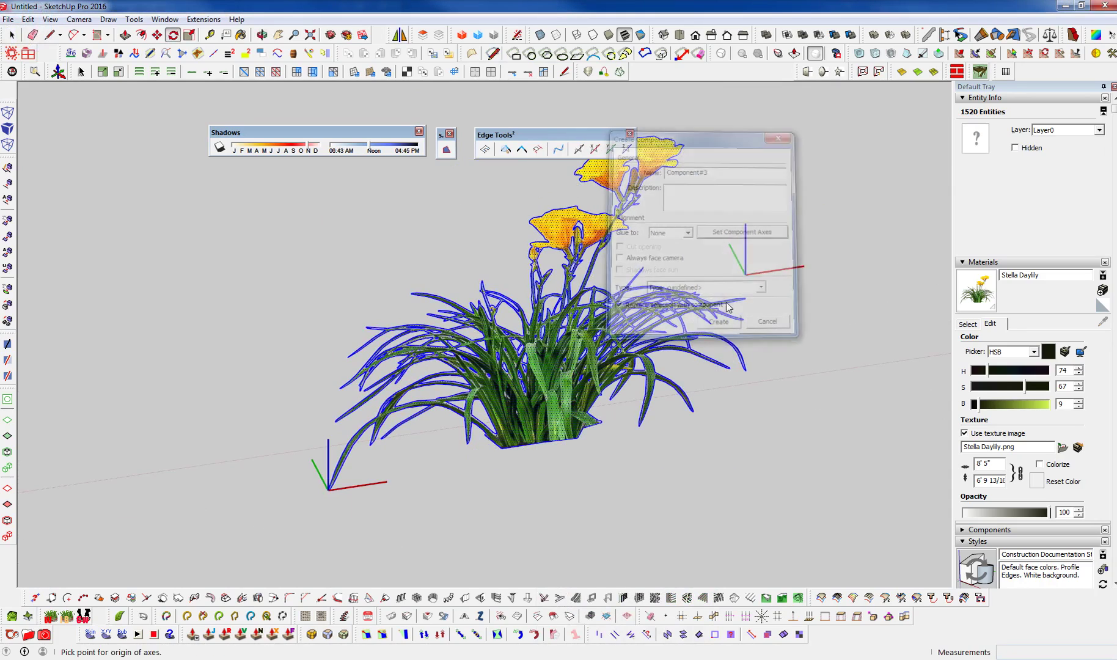
pyautogui.doubleClick(544, 443)
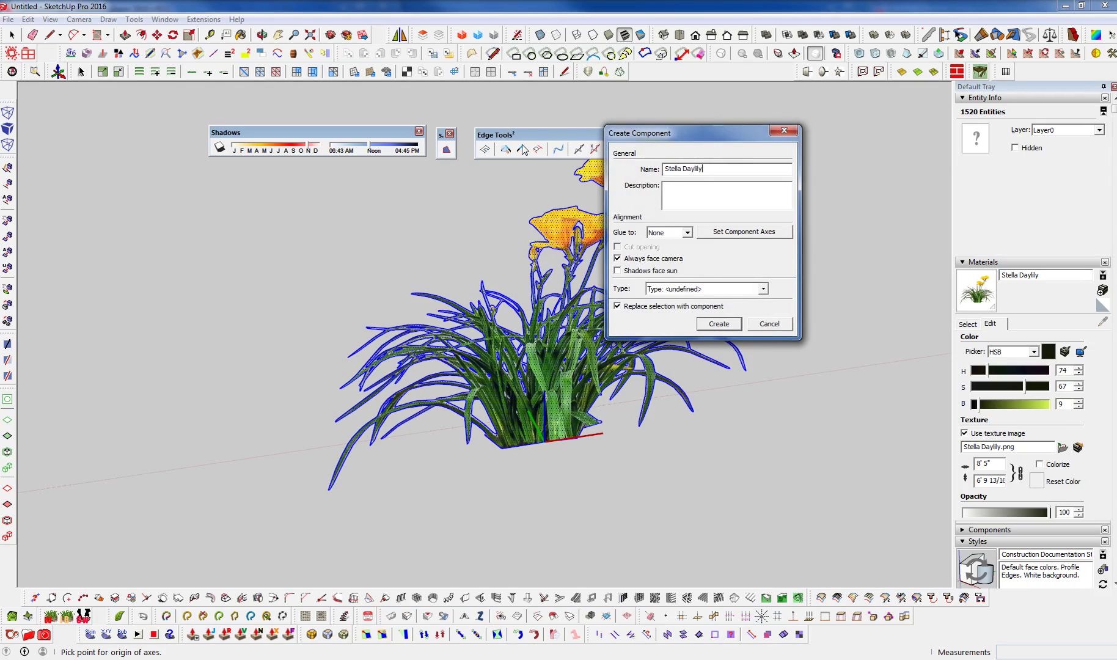
pyautogui.click(719, 324)
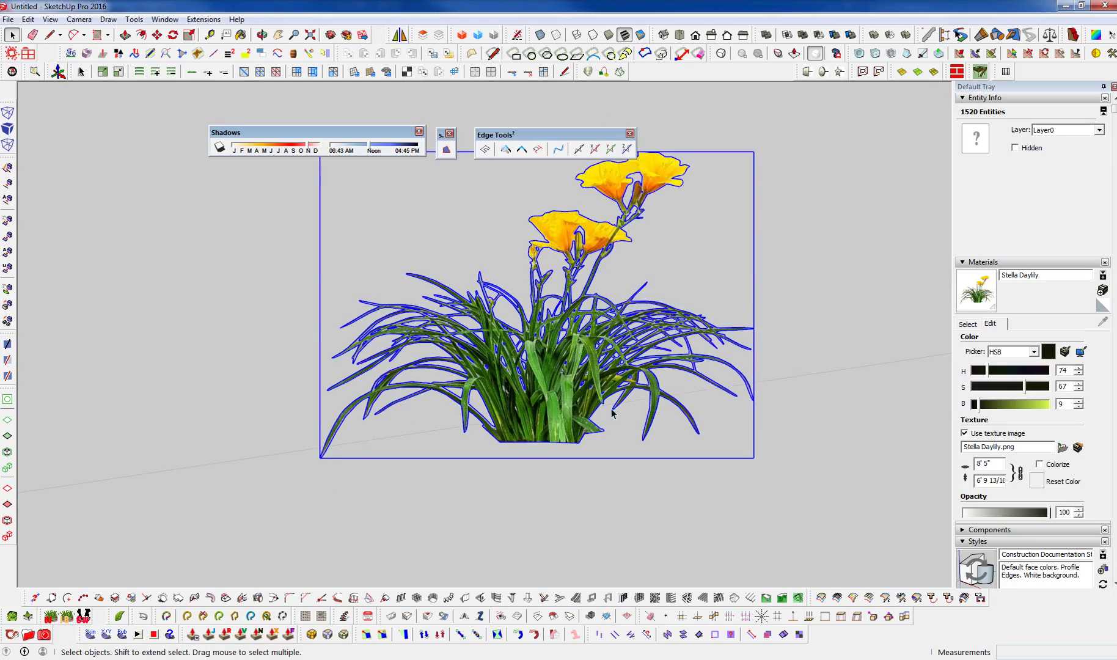
# Hide all edges of the cutout inside the Stella Daylily component, leaving its face visible.
pyautogui.moveTo(617, 334); pyautogui.dragTo(539, 428, button='middle')
pyautogui.doubleClick(553, 408)
pyautogui.scroll(-2, 540, 429)
pyautogui.scroll(2, 543, 431)
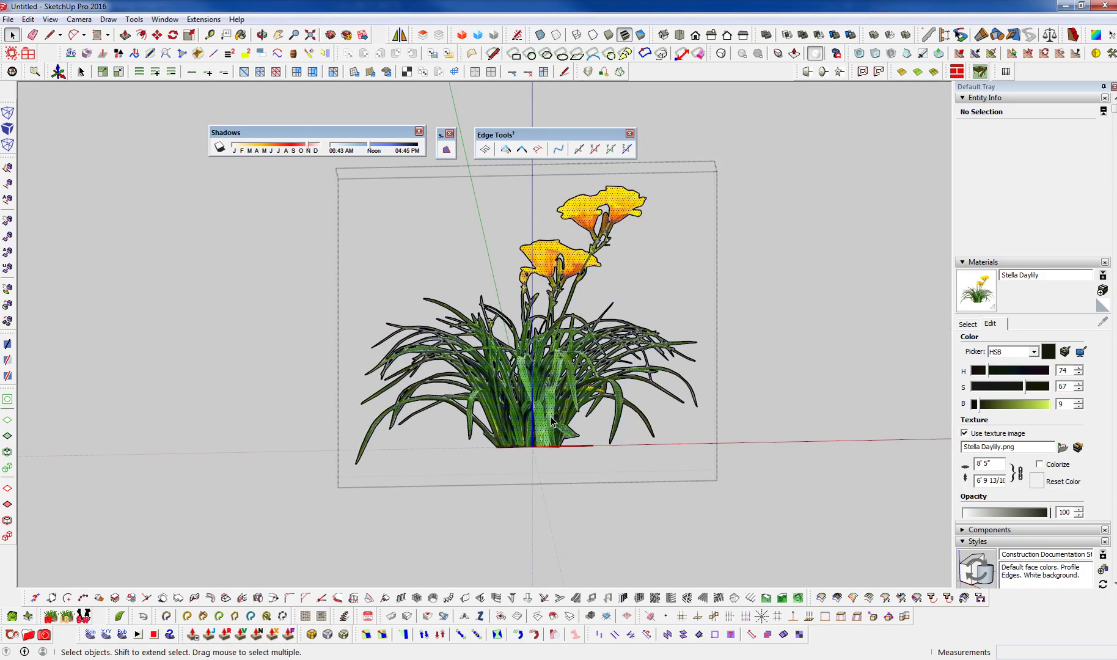
pyautogui.tripleClick(551, 420)
pyautogui.scroll(3, 547, 422)
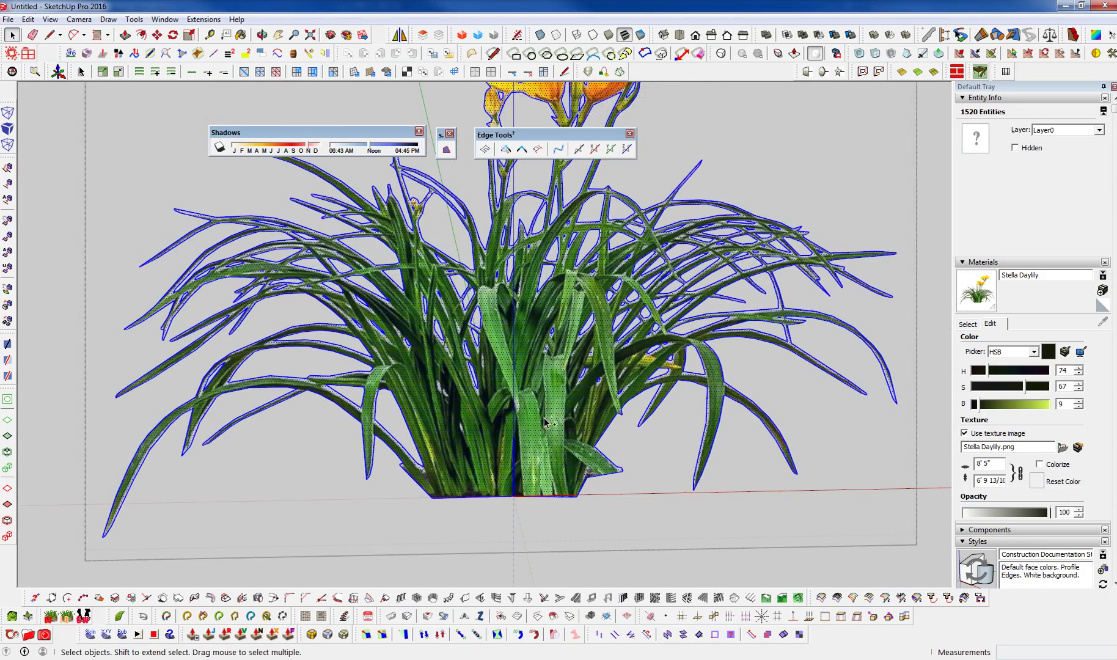
pyautogui.keyDown('shift'); pyautogui.click(397, 201); pyautogui.keyUp('shift')
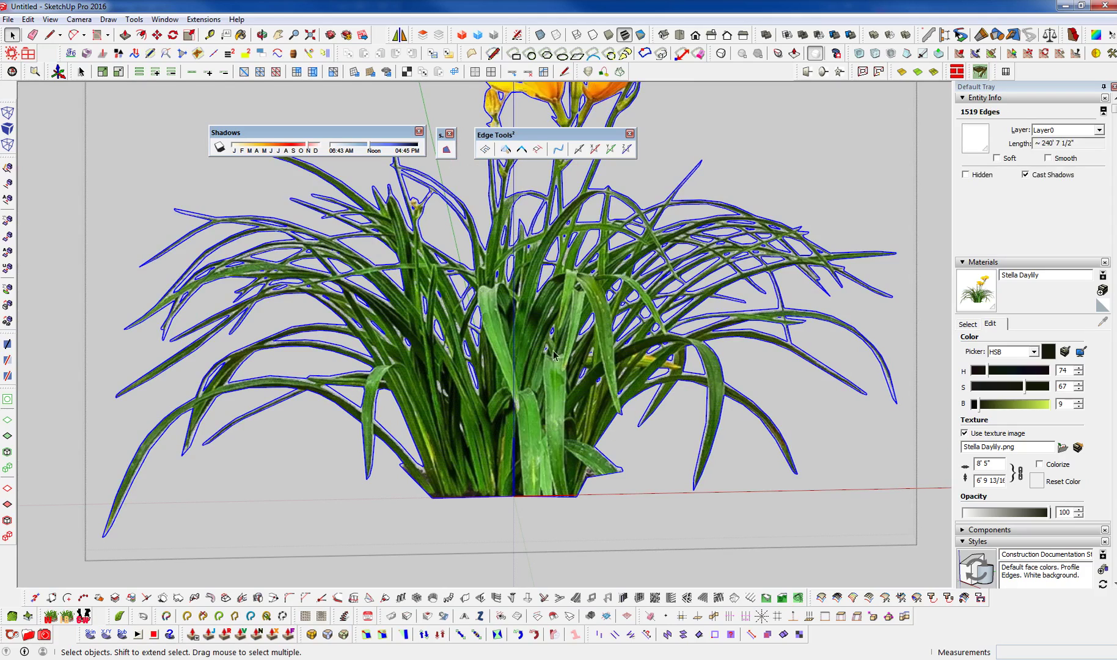
pyautogui.click(967, 175)
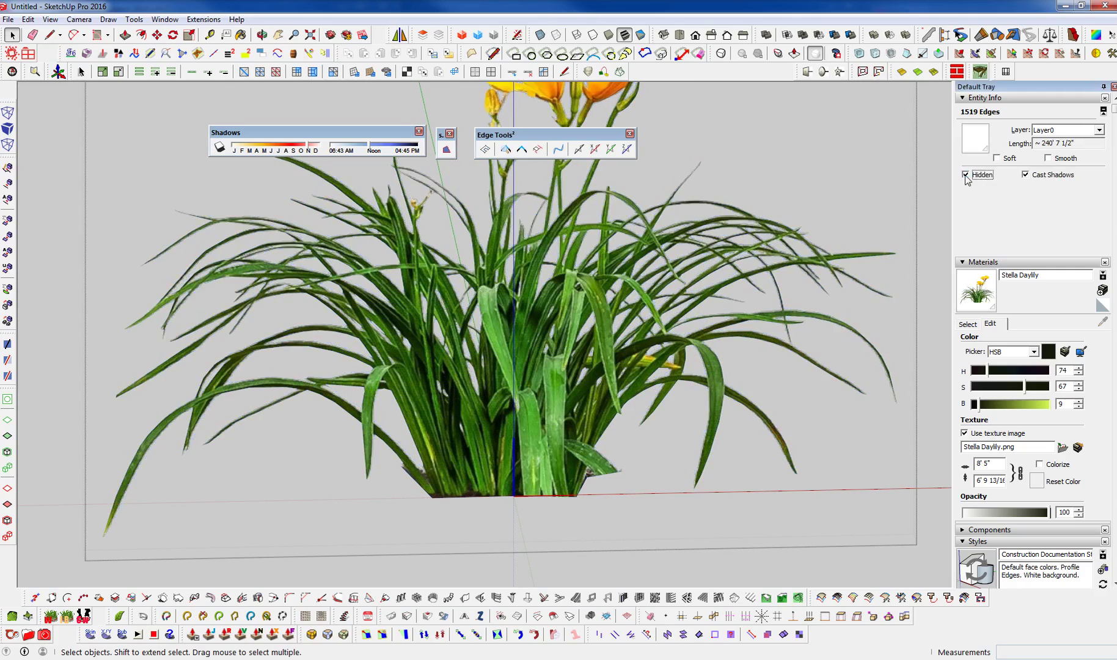
# Move the Stella Daylily component by its base point to the model origin.
pyautogui.scroll(-5, 546, 406)
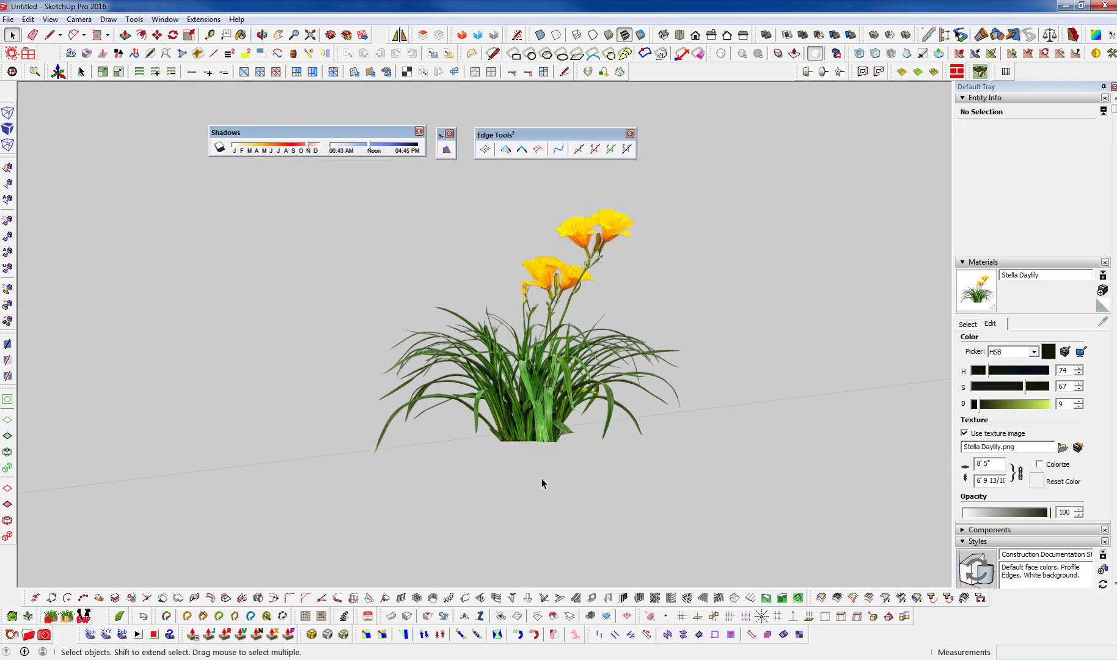
pyautogui.moveTo(530, 455); pyautogui.dragTo(602, 288, button='middle')
pyautogui.press('m')
pyautogui.click(229, 371)
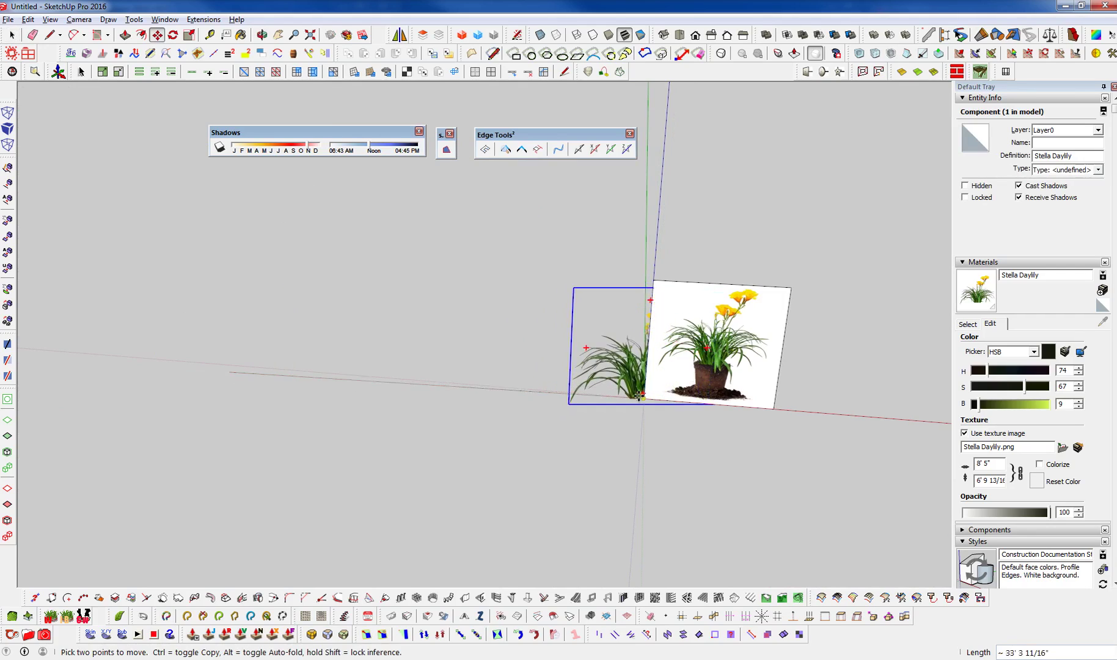
pyautogui.click(645, 398)
# Move the potted daylily picture group along the red axis, clear of the Stella Daylily component.
pyautogui.press('space')
pyautogui.click(728, 385)
pyautogui.press('m')
pyautogui.click(715, 429)
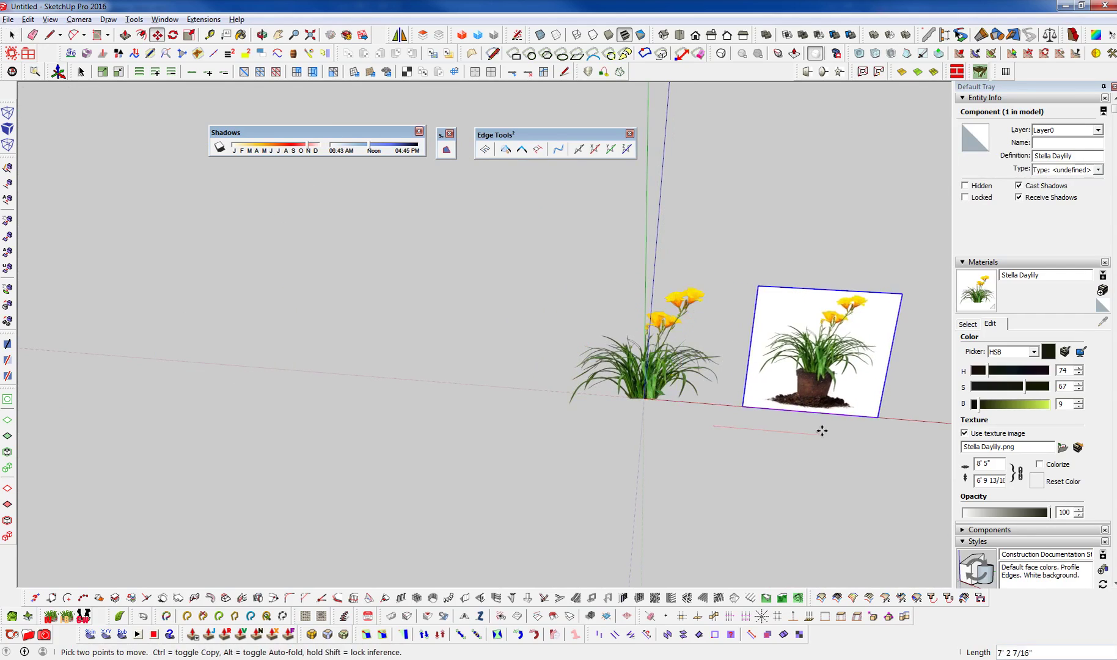
pyautogui.click(844, 433)
pyautogui.moveTo(742, 427); pyautogui.dragTo(511, 330, button='middle')
pyautogui.scroll(2, 894, 405)
pyautogui.scroll(2, 718, 432)
pyautogui.scroll(3, 466, 386)
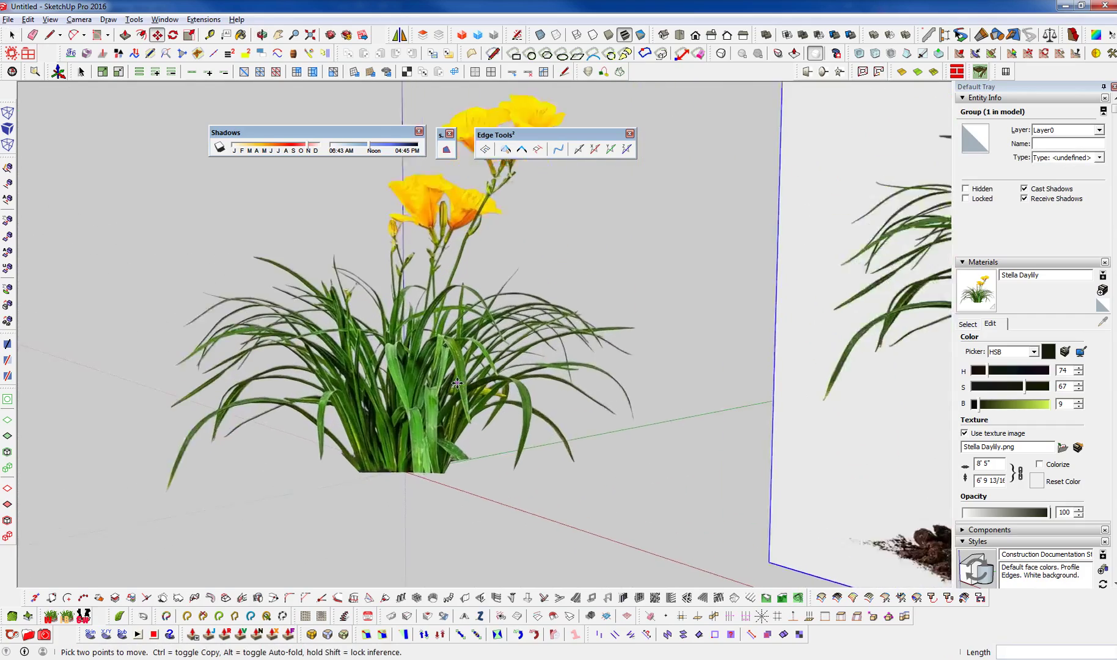
# Draw a closed freehand planting-bed outline of about 617 ft² on the ground beside the Stella Daylily, on the side opposite the picture.
pyautogui.moveTo(465, 386); pyautogui.dragTo(521, 488, button='middle')
pyautogui.scroll(-5, 414, 469)
pyautogui.scroll(-6, 636, 472)
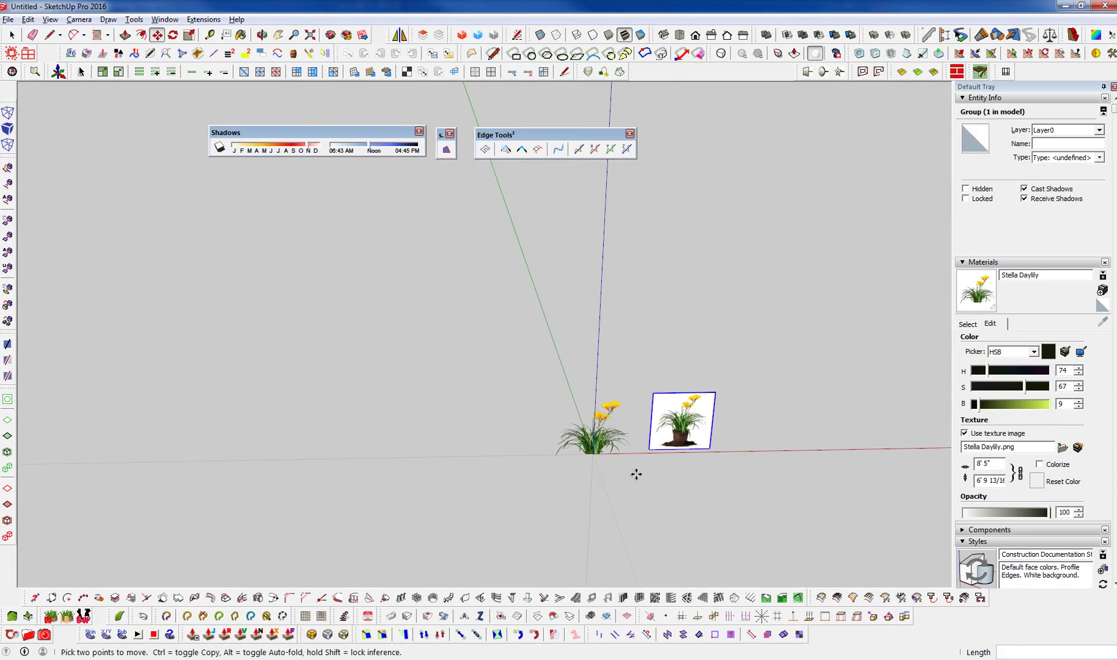
pyautogui.moveTo(635, 473); pyautogui.dragTo(608, 455, button='middle')
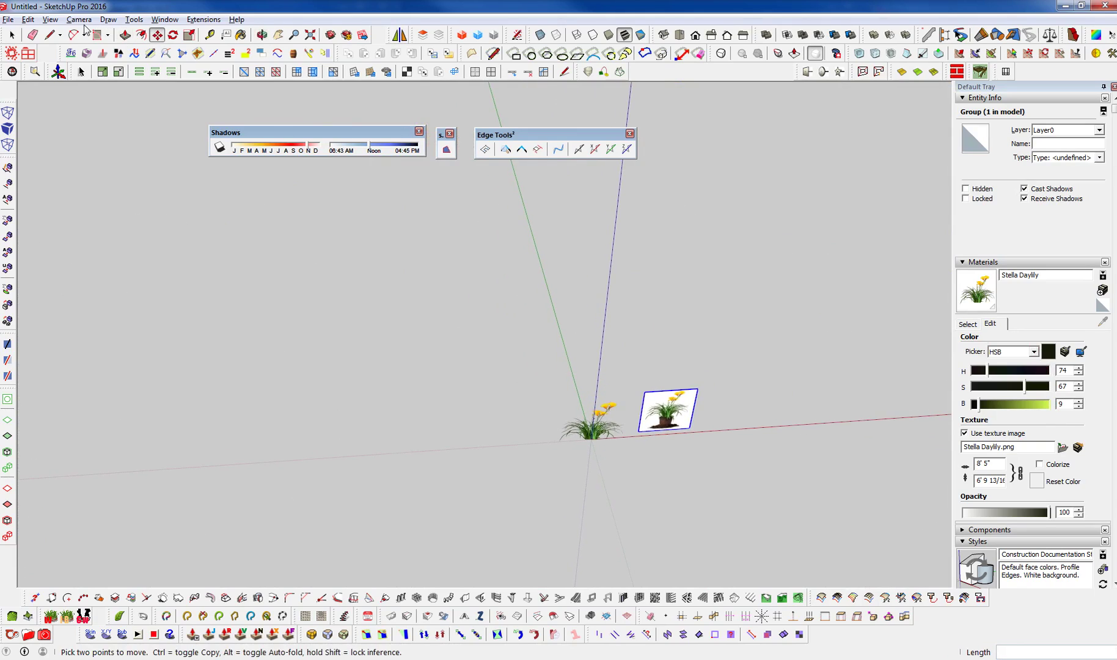
pyautogui.click(78, 66)
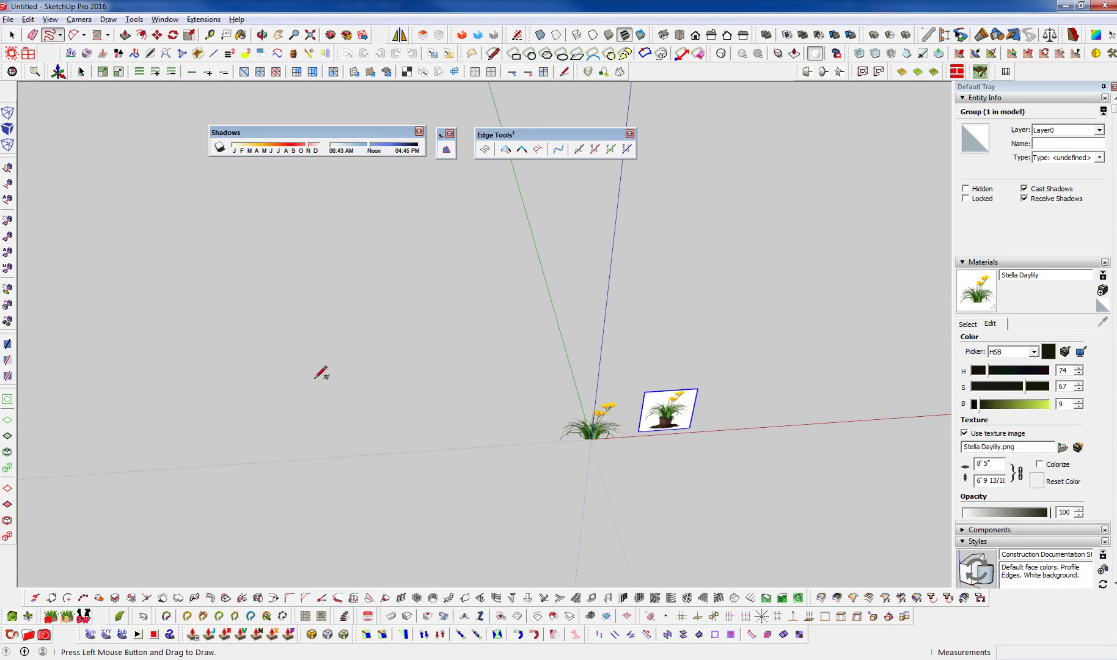
pyautogui.moveTo(382, 434)
pyautogui.mouseDown()
pyautogui.moveTo(396, 388)
pyautogui.moveTo(474, 365)
pyautogui.moveTo(535, 413)
pyautogui.moveTo(486, 456)
pyautogui.moveTo(431, 478)
pyautogui.moveTo(404, 442)
pyautogui.moveTo(381, 435)
pyautogui.mouseUp()
pyautogui.moveTo(505, 456)
pyautogui.mouseDown(button='middle')
pyautogui.moveTo(473, 457)
pyautogui.moveTo(455, 439)
pyautogui.moveTo(487, 426)
pyautogui.moveTo(553, 483)
pyautogui.mouseUp(button='middle')
pyautogui.press('space')
pyautogui.click(498, 431)
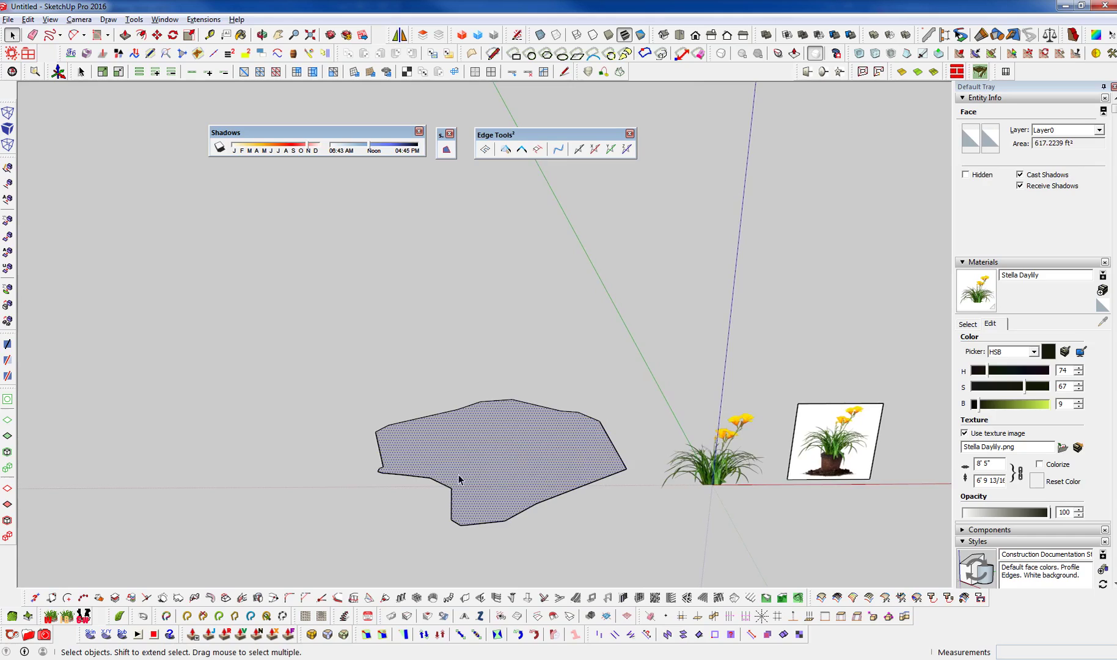
# Scale the freehand bed shape up to about 1,002 ft².
pyautogui.scroll(-2, 489, 444)
pyautogui.press('s')
pyautogui.moveTo(411, 406); pyautogui.dragTo(330, 376)
pyautogui.moveTo(456, 373); pyautogui.dragTo(459, 409)
pyautogui.moveTo(328, 411); pyautogui.dragTo(304, 404)
pyautogui.press('space')
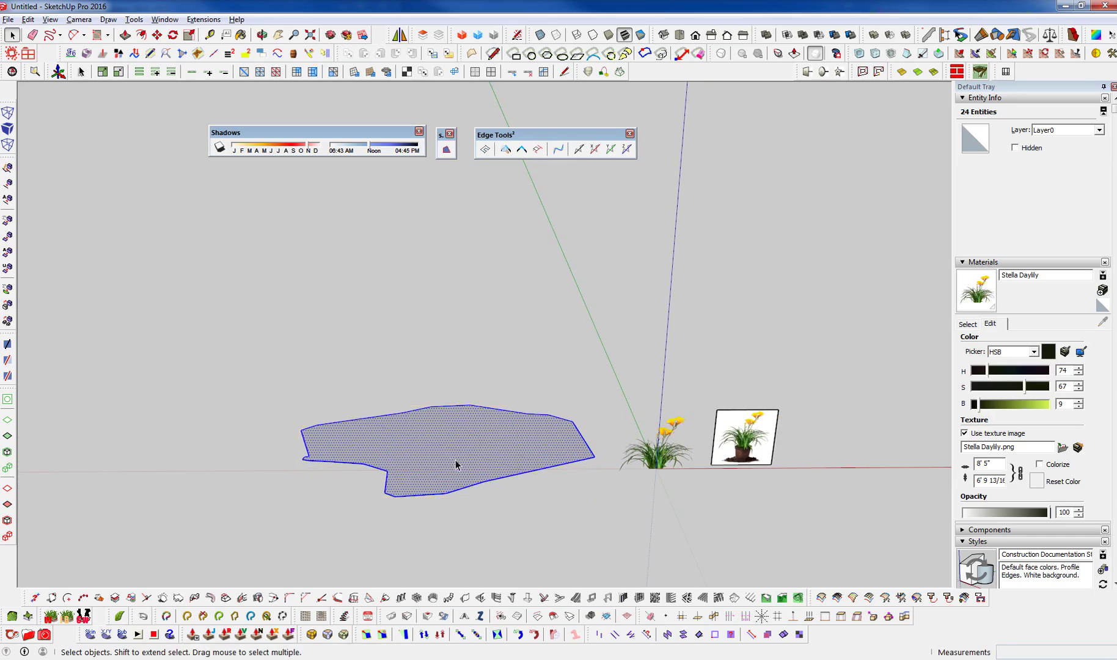
# Fill the bed face with a Component Array of Stella Daylily at 1' 2" grid spacing, grid angle 45, Tri grid and Vert orientation.
pyautogui.click(463, 479)
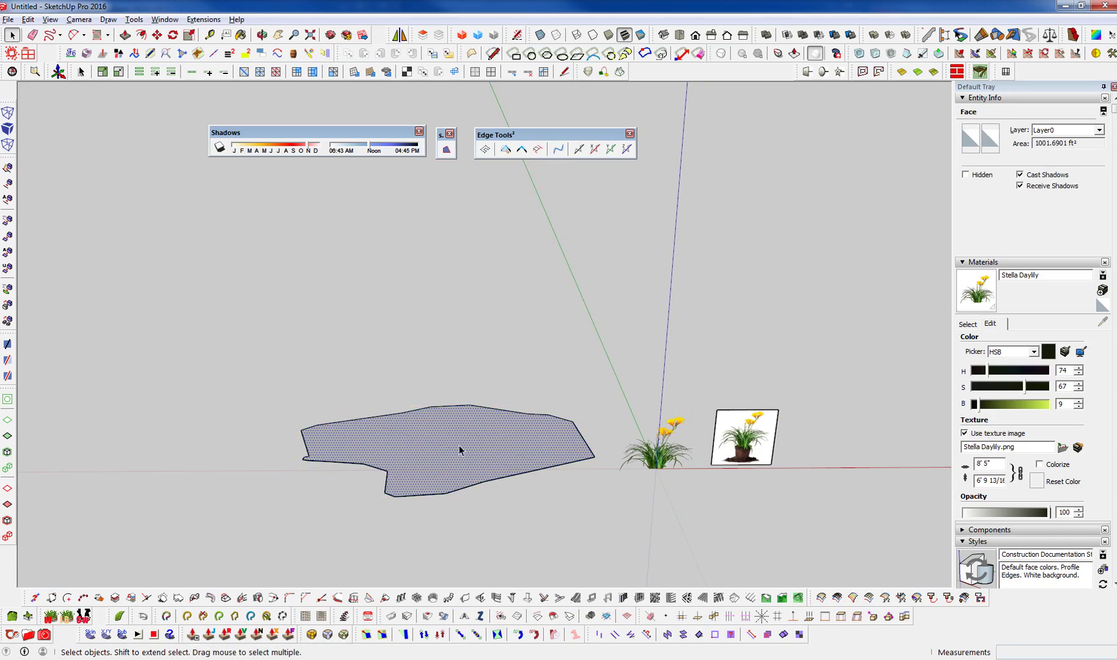
pyautogui.click(211, 21)
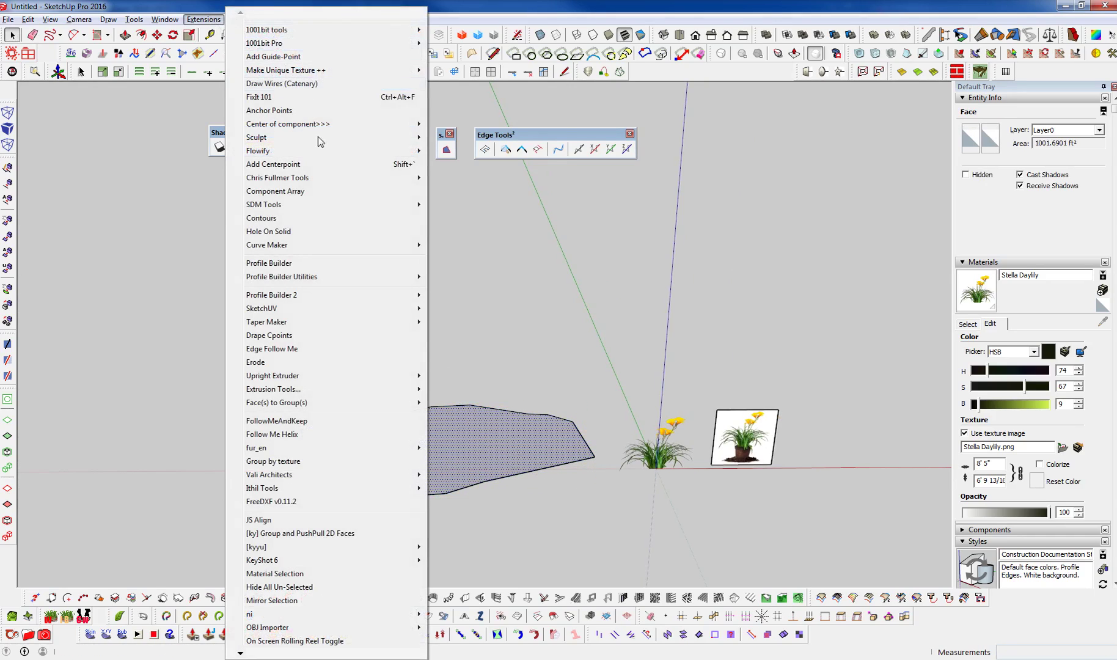
pyautogui.click(307, 192)
pyautogui.moveTo(545, 266); pyautogui.dragTo(517, 213)
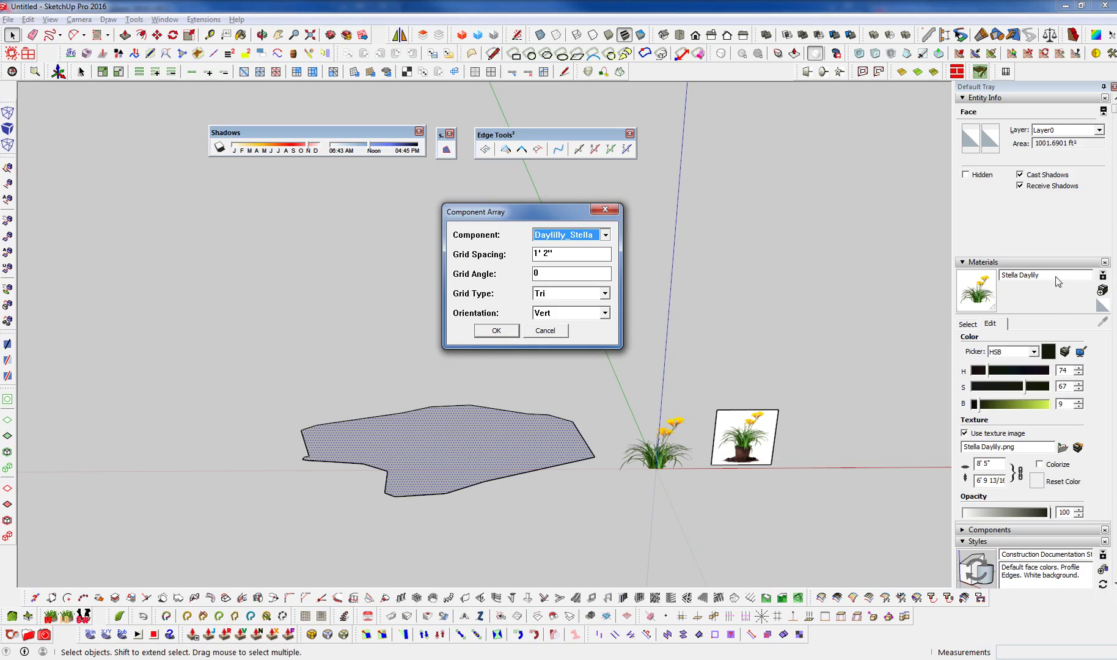
pyautogui.click(605, 236)
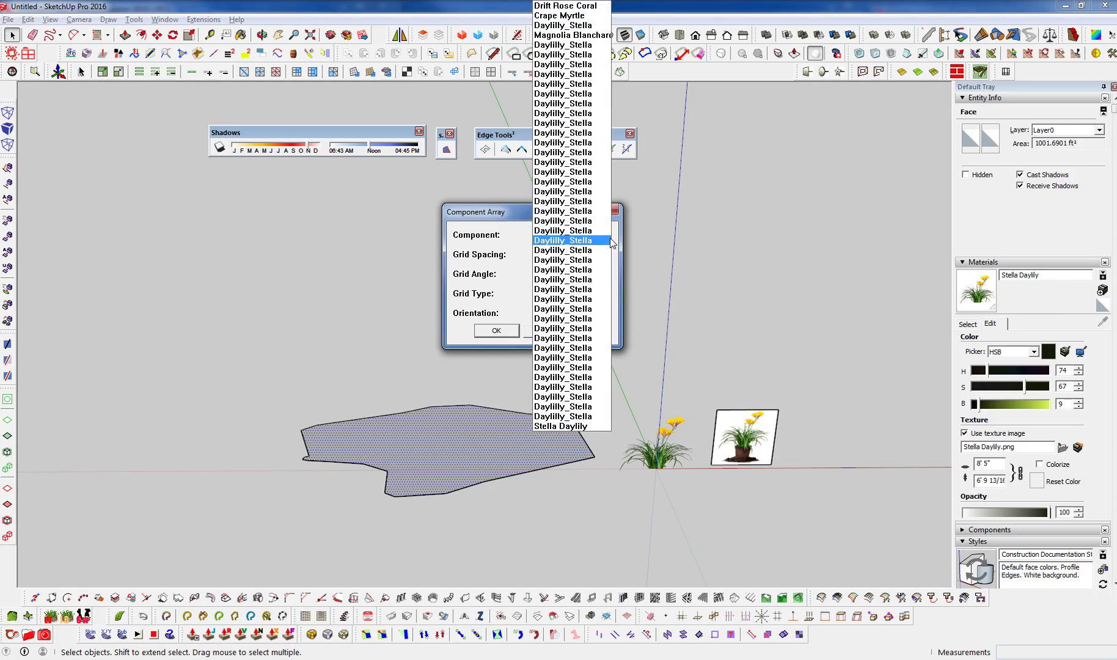
pyautogui.click(593, 427)
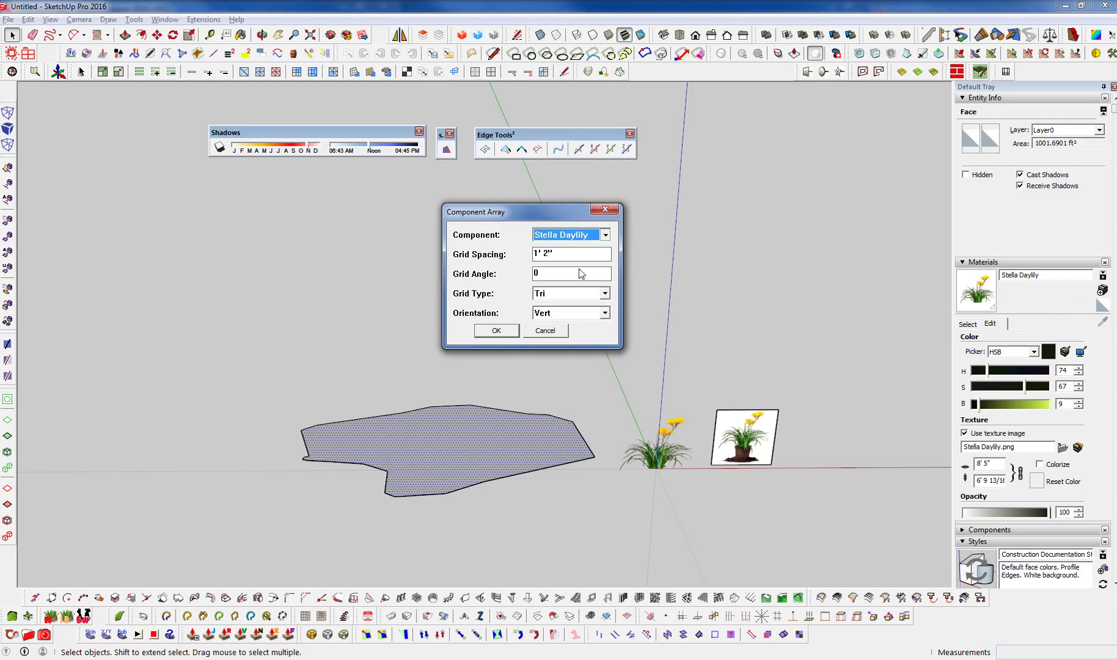
pyautogui.doubleClick(547, 253)
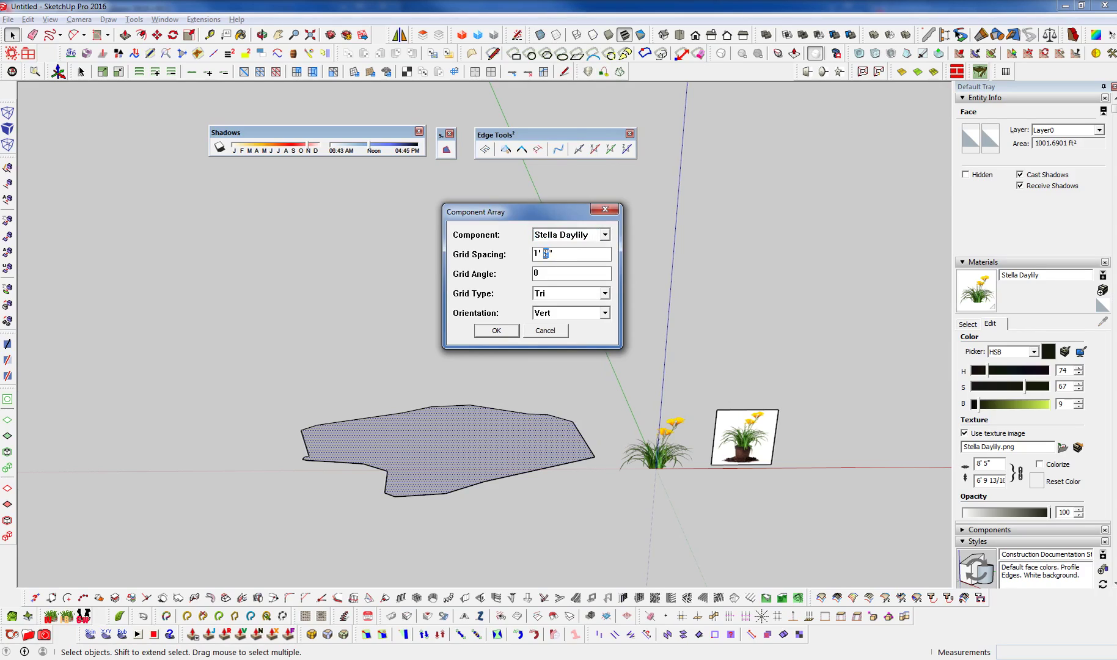
pyautogui.moveTo(544, 274); pyautogui.dragTo(534, 274)
pyautogui.write('45')
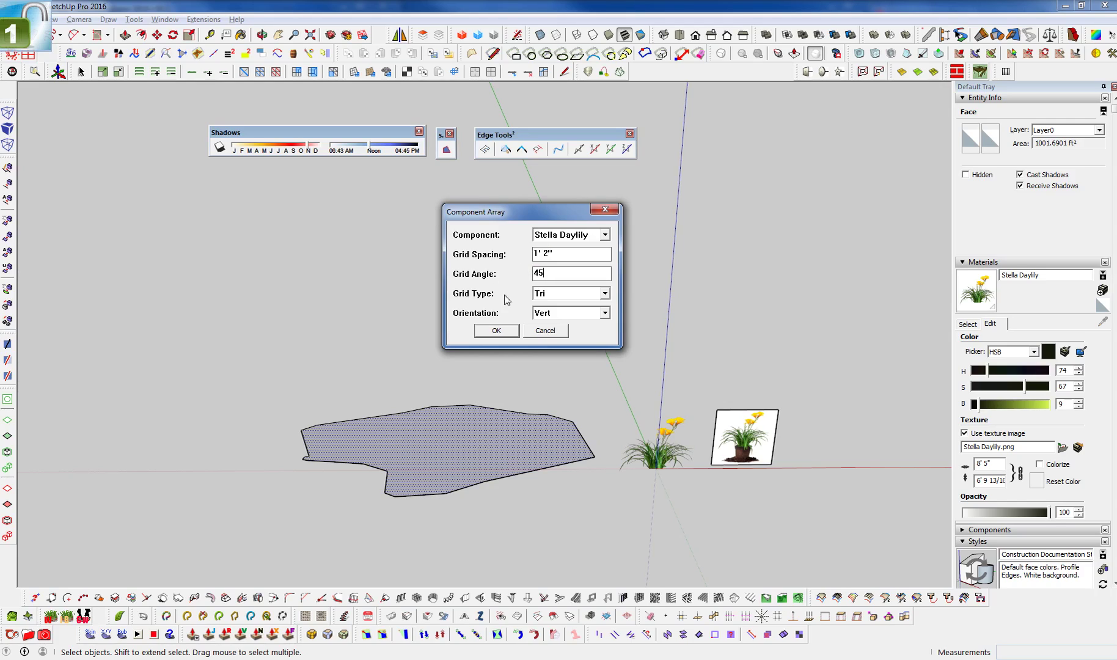
pyautogui.click(612, 294)
pyautogui.click(612, 295)
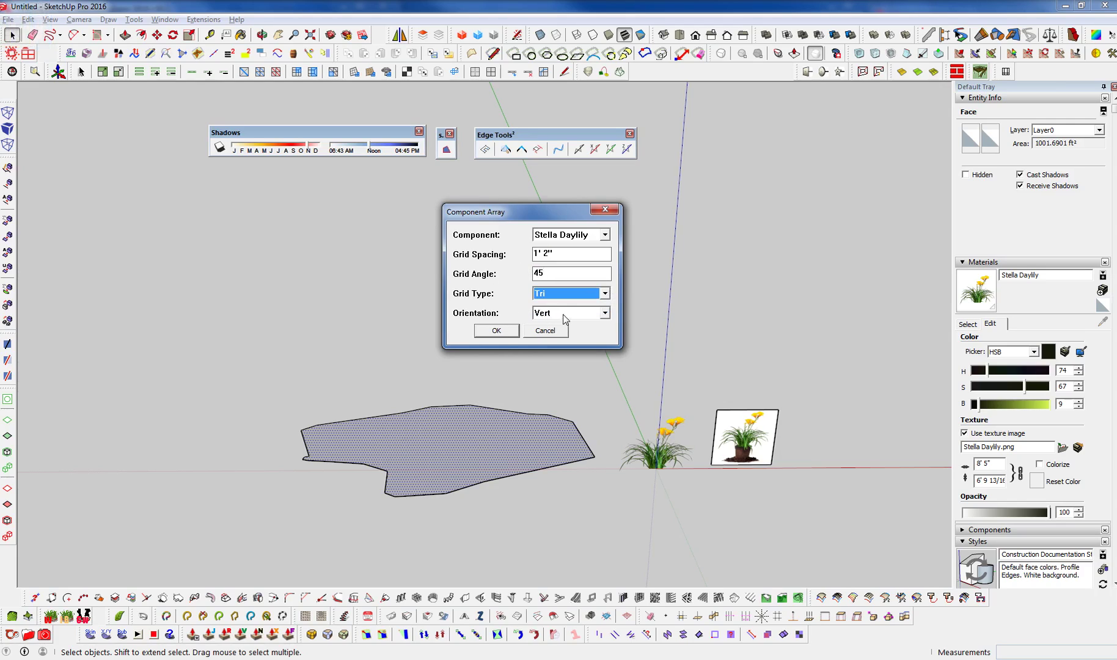
pyautogui.click(506, 333)
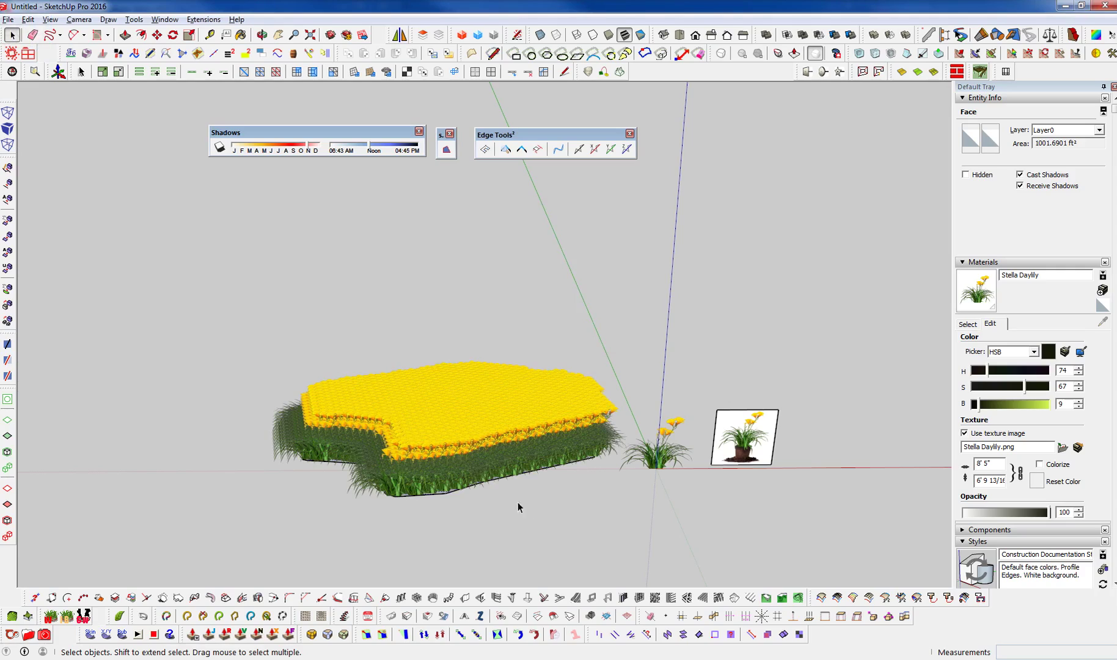
# Inspect the dense daylily array on the bed and undo it.
pyautogui.press('o')
pyautogui.scroll(6, 478, 467)
pyautogui.press('space')
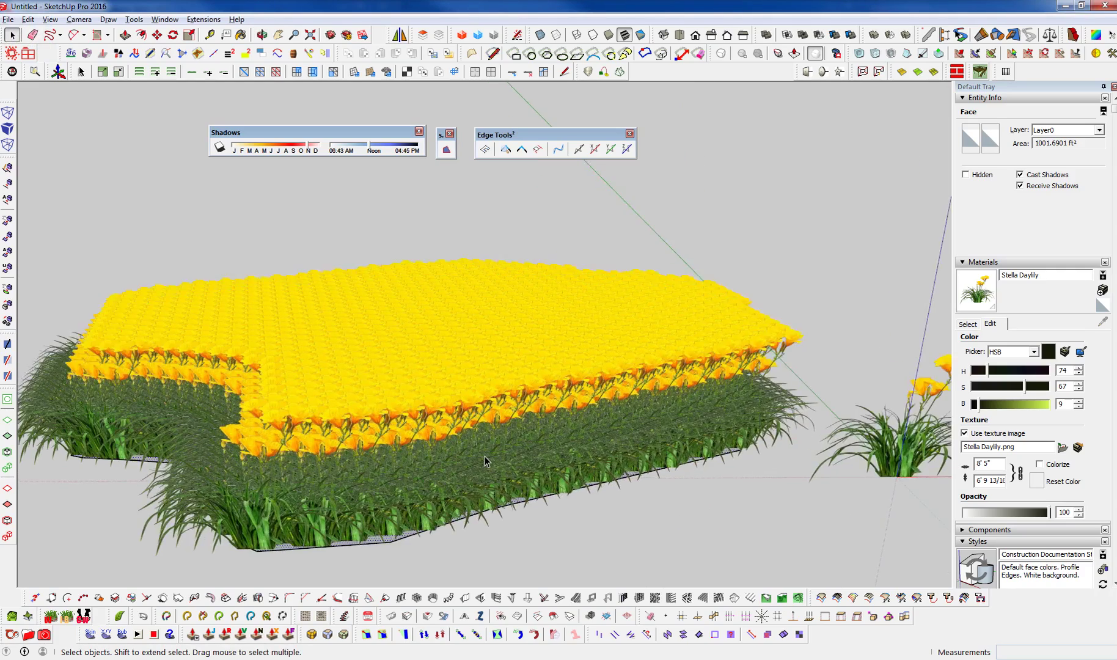
pyautogui.scroll(-6, 484, 463)
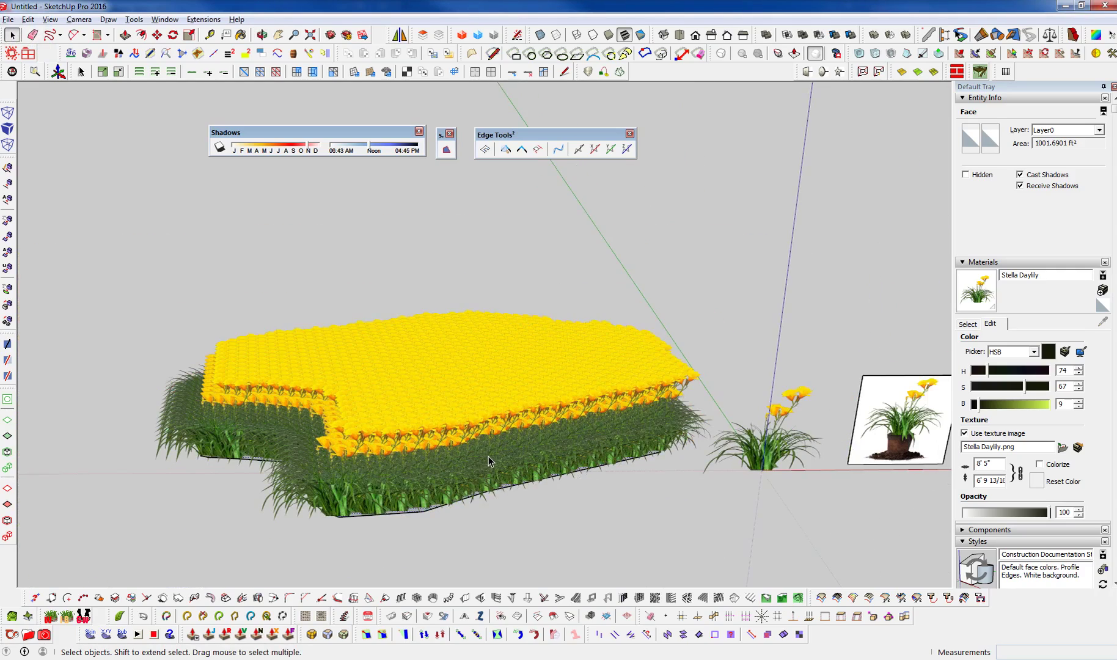
pyautogui.hotkey('ctrl', 'z')
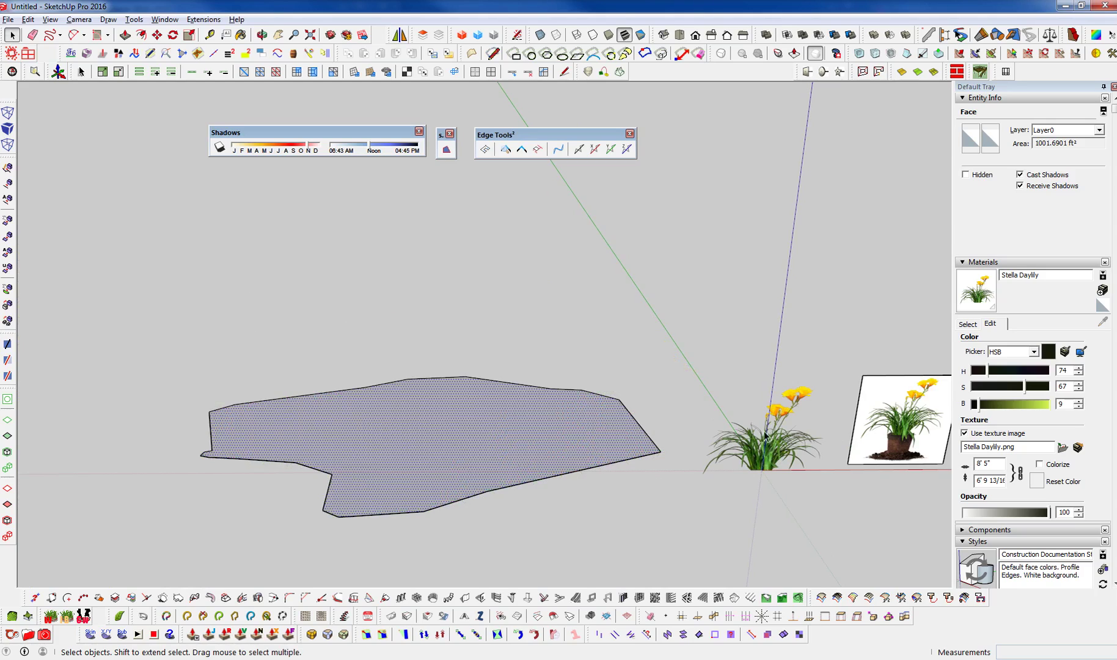
# Measure the width of the Stella Daylily plant across its base at ground level.
pyautogui.press('o')
pyautogui.press('space')
pyautogui.scroll(2, 768, 434)
pyautogui.click(739, 460)
pyautogui.scroll(-2, 738, 434)
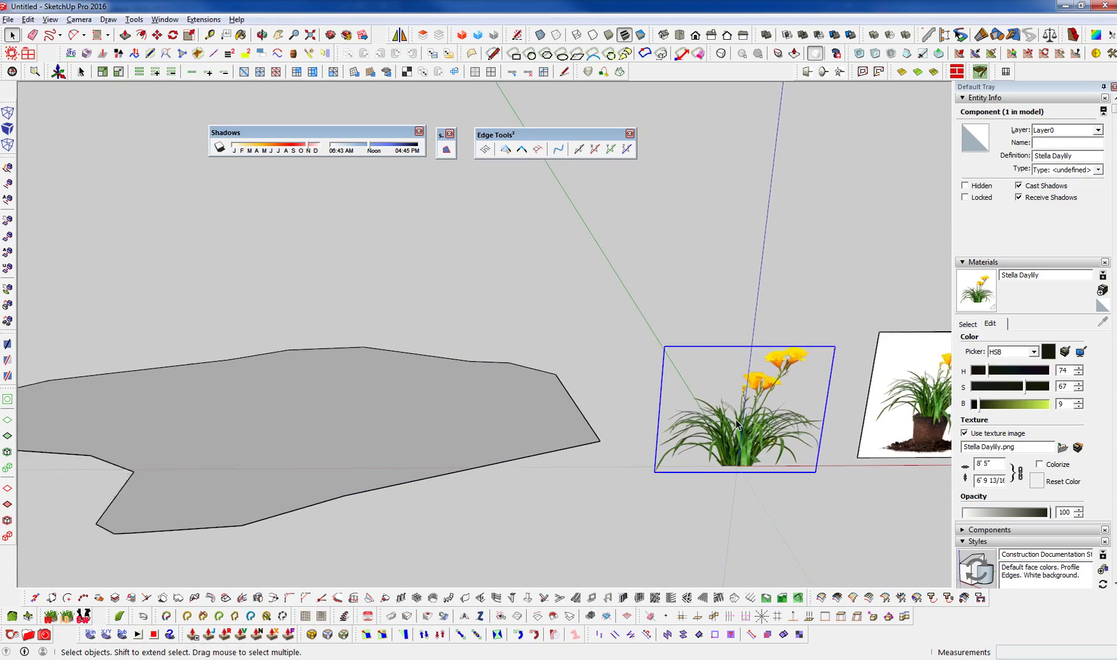
pyautogui.keyDown('shift'); pyautogui.doubleClick(461, 441); pyautogui.keyUp('shift')
pyautogui.scroll(3, 738, 460)
pyautogui.press('t')
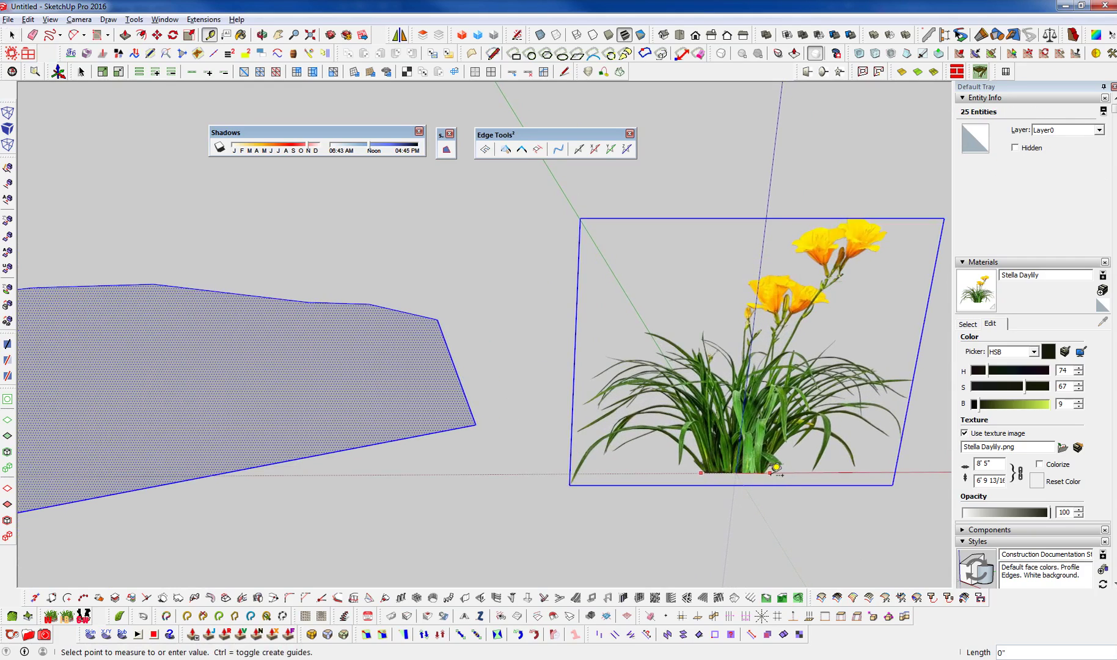
pyautogui.click(695, 465)
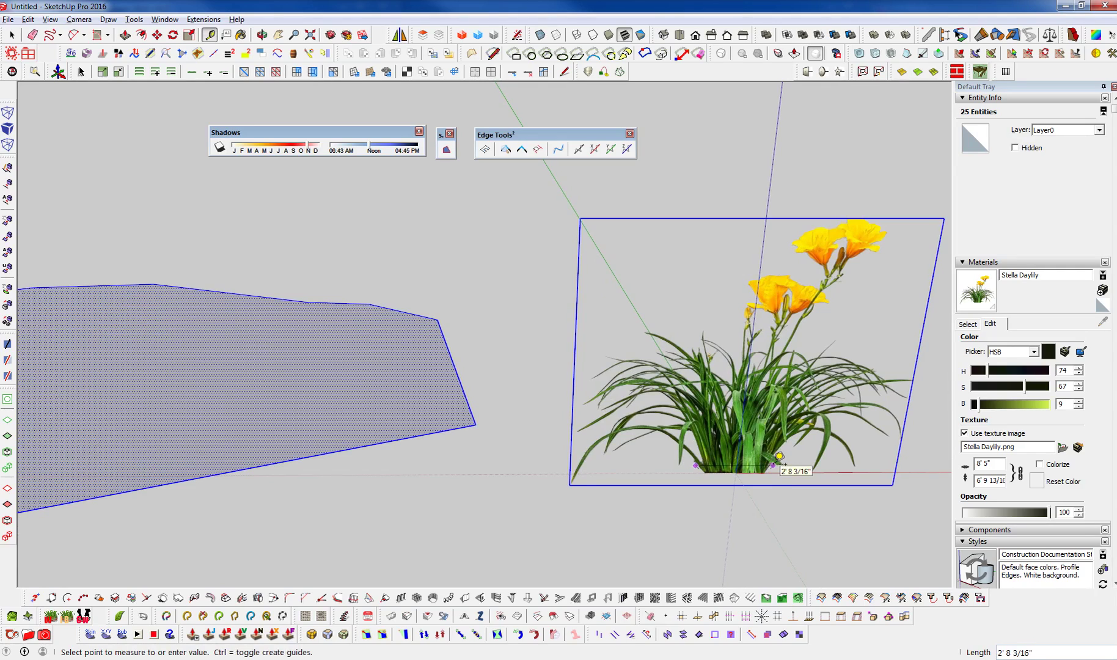
pyautogui.scroll(-1, 780, 455)
pyautogui.scroll(-3, 779, 455)
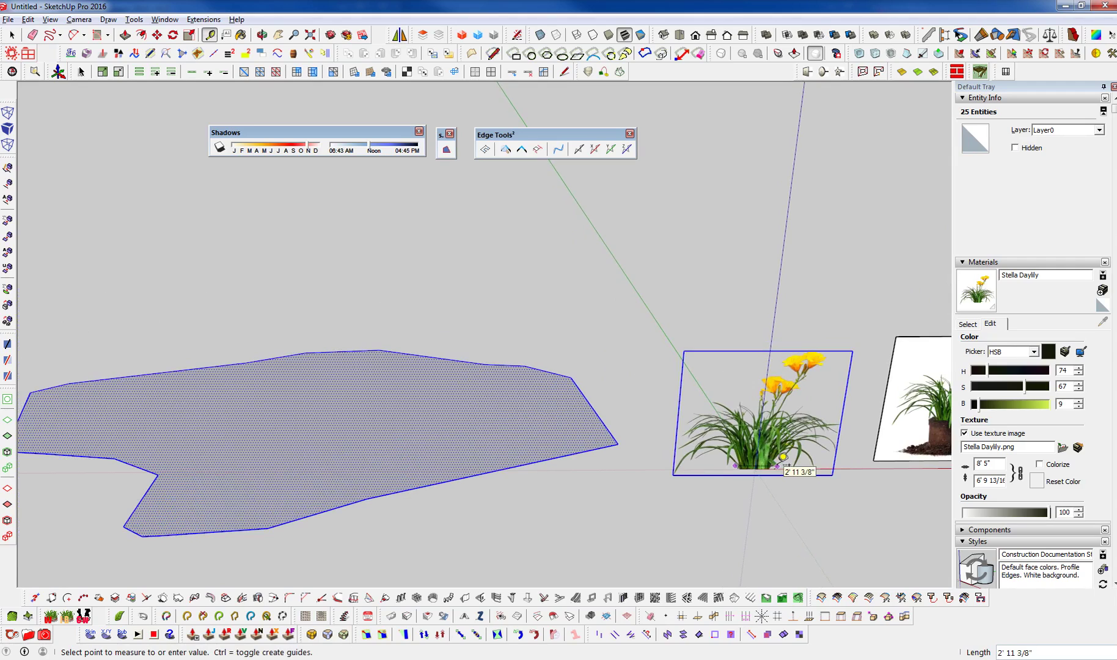
pyautogui.scroll(-3, 782, 457)
pyautogui.press('space')
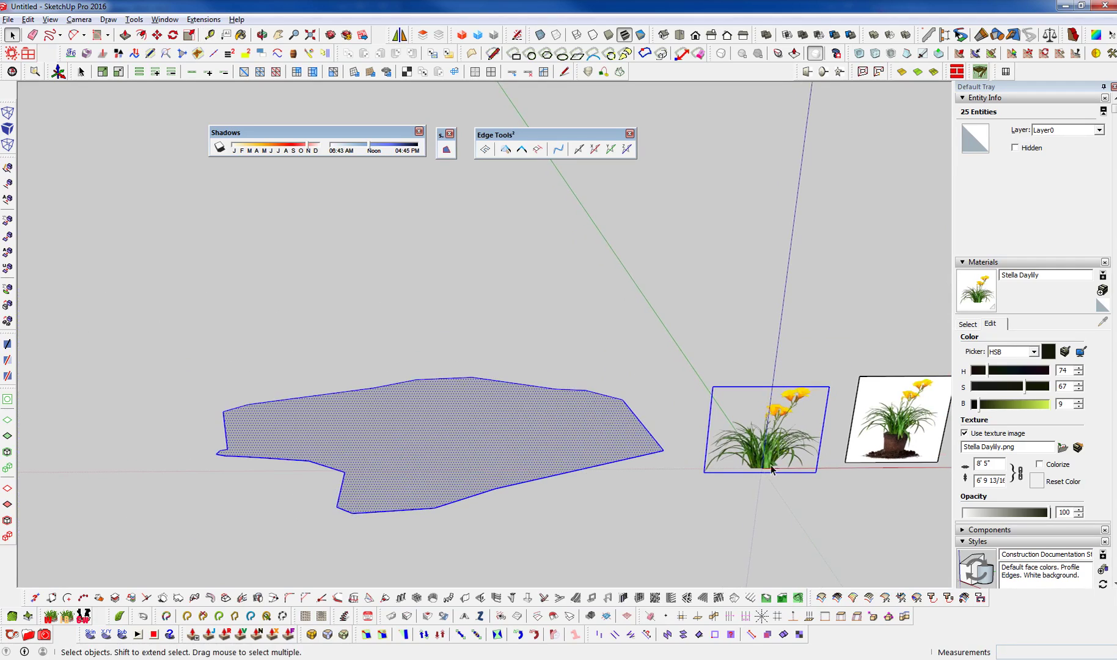
# Try a Stella Daylily Component Array on the bed face with a grid spacing of 32 and grid angle 0, and undo it.
pyautogui.moveTo(773, 482); pyautogui.dragTo(764, 550, button='middle')
pyautogui.click(550, 416)
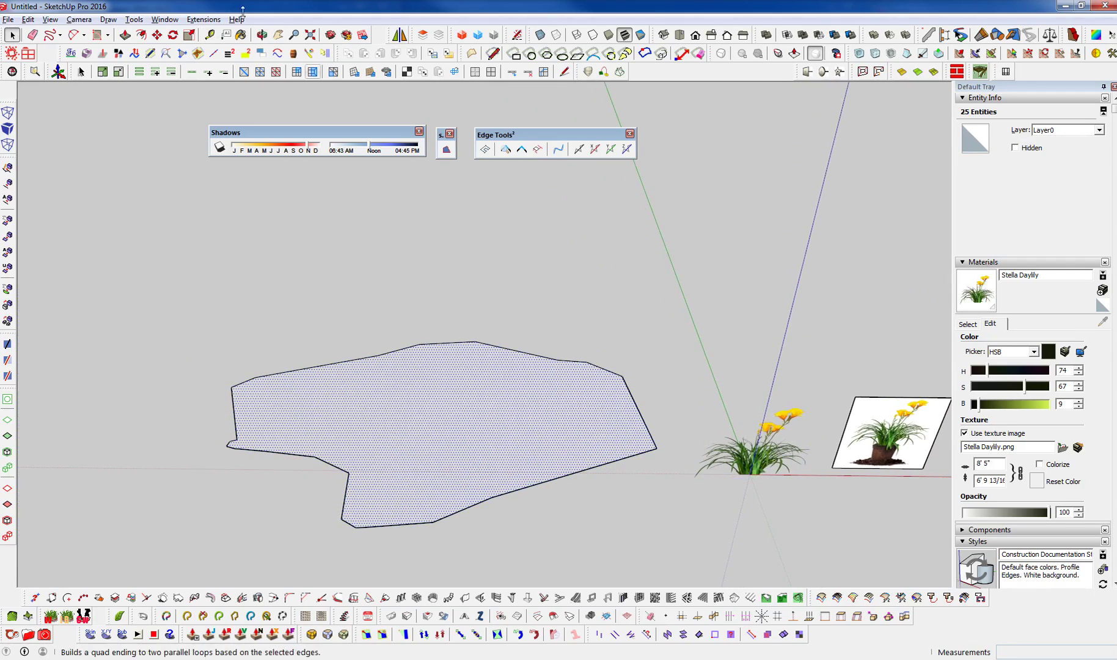
pyautogui.click(205, 20)
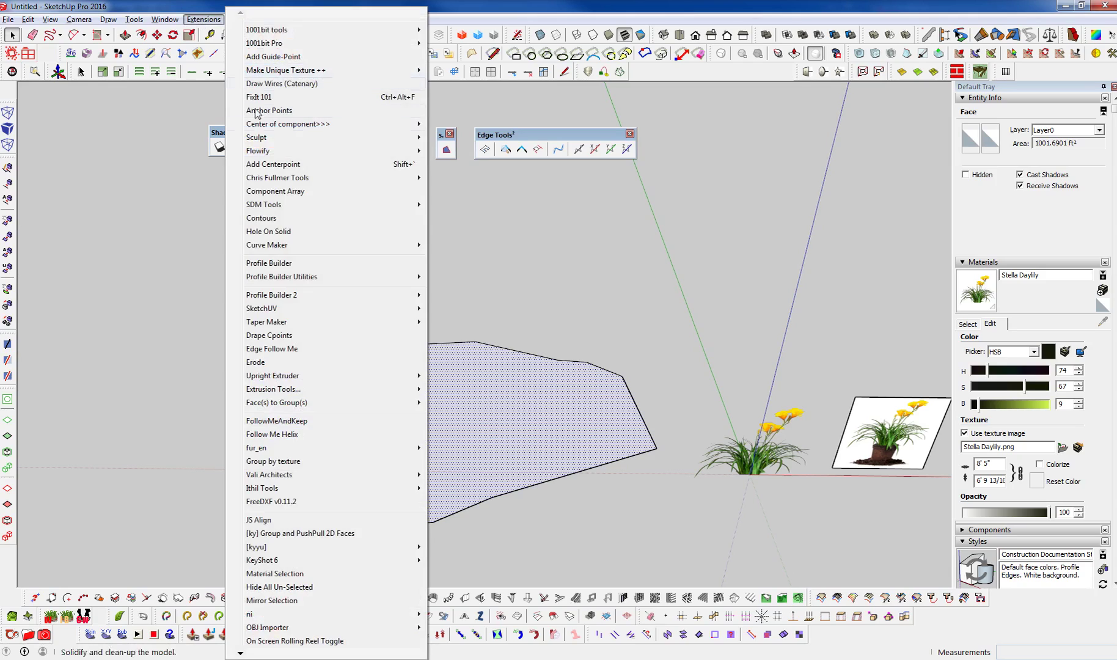
pyautogui.click(298, 192)
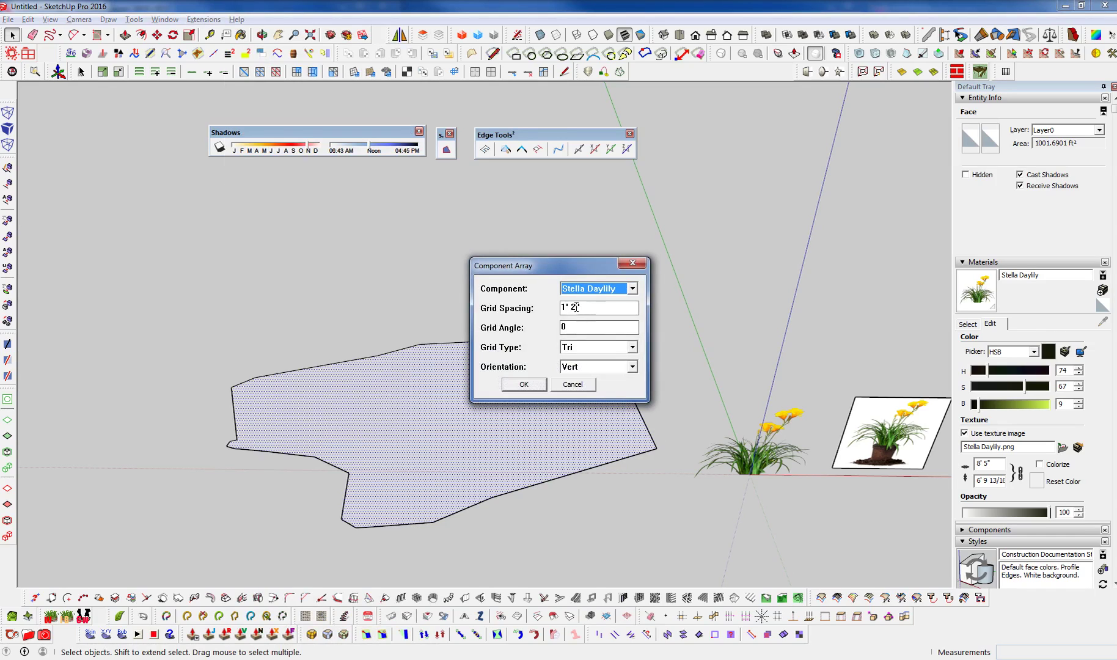
pyautogui.moveTo(585, 307); pyautogui.dragTo(544, 312)
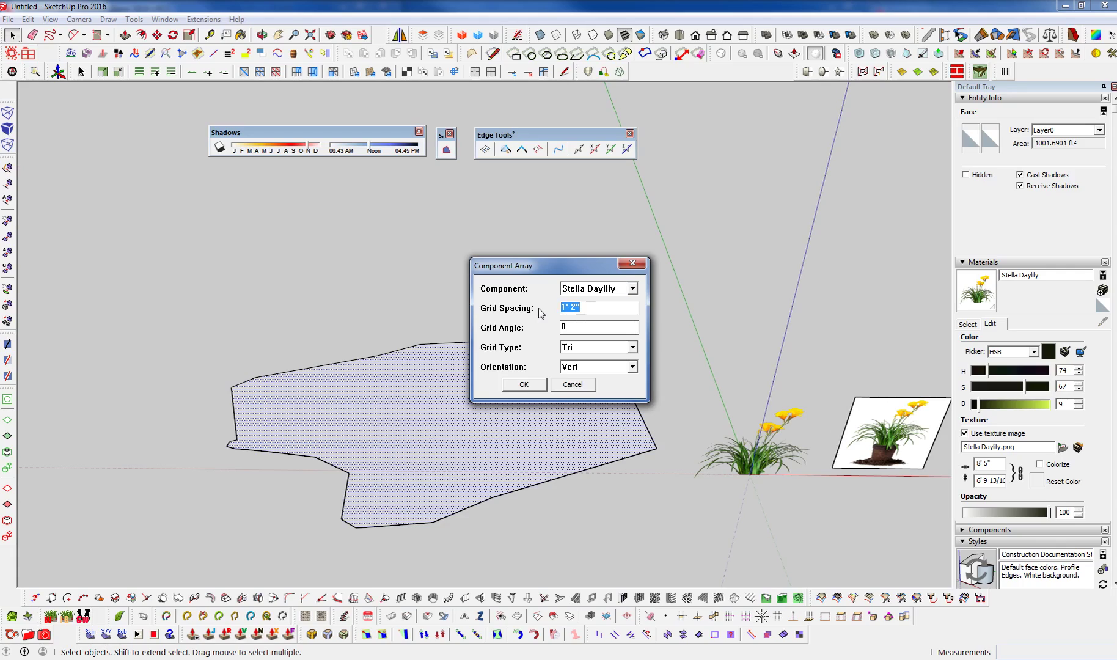
pyautogui.write('32')
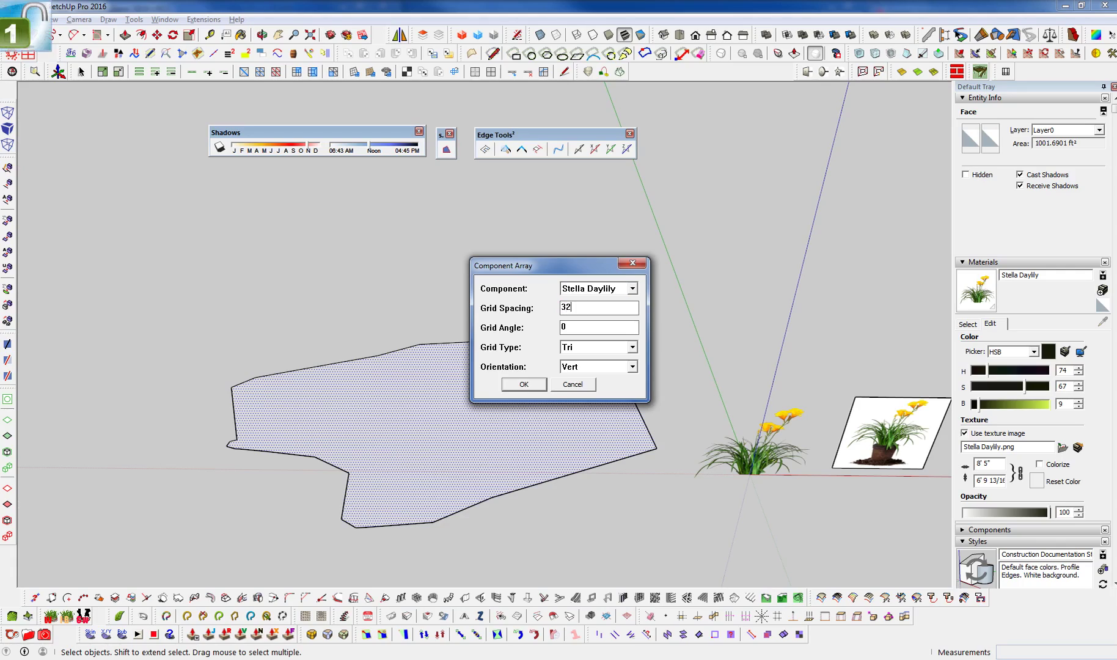
pyautogui.click(532, 385)
pyautogui.moveTo(543, 438); pyautogui.dragTo(438, 442, button='middle')
pyautogui.hotkey('ctrl', 'z')
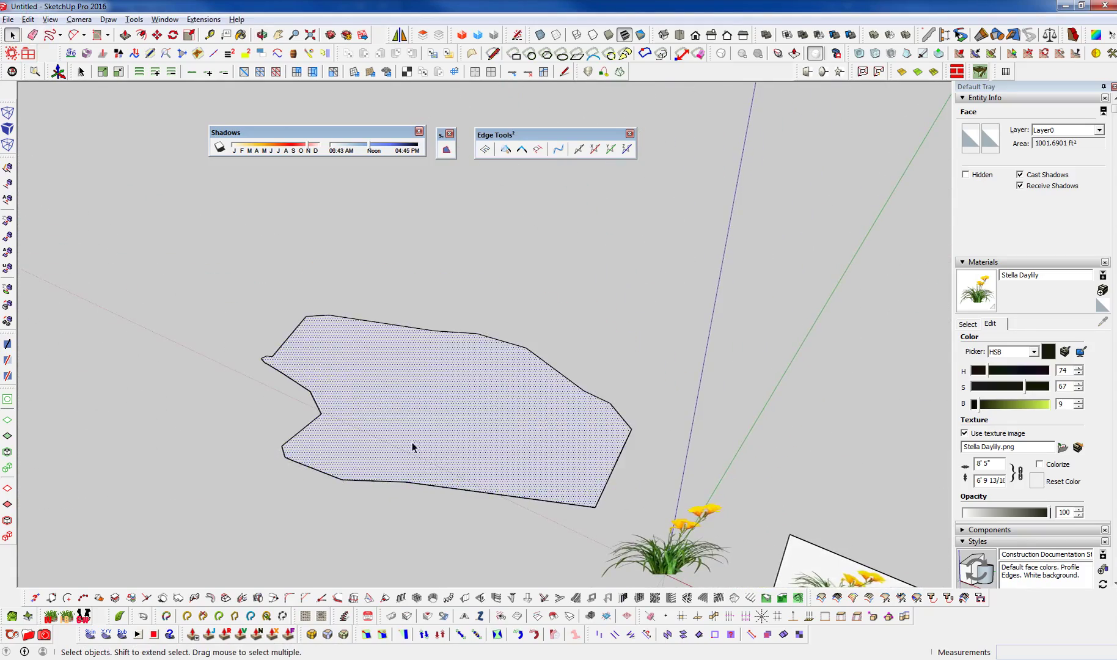
# Fill the bed face with a Component Array of Stella Daylily at grid spacing 36, grid angle 0, Tri grid and Vert orientation.
pyautogui.click(203, 19)
pyautogui.click(277, 190)
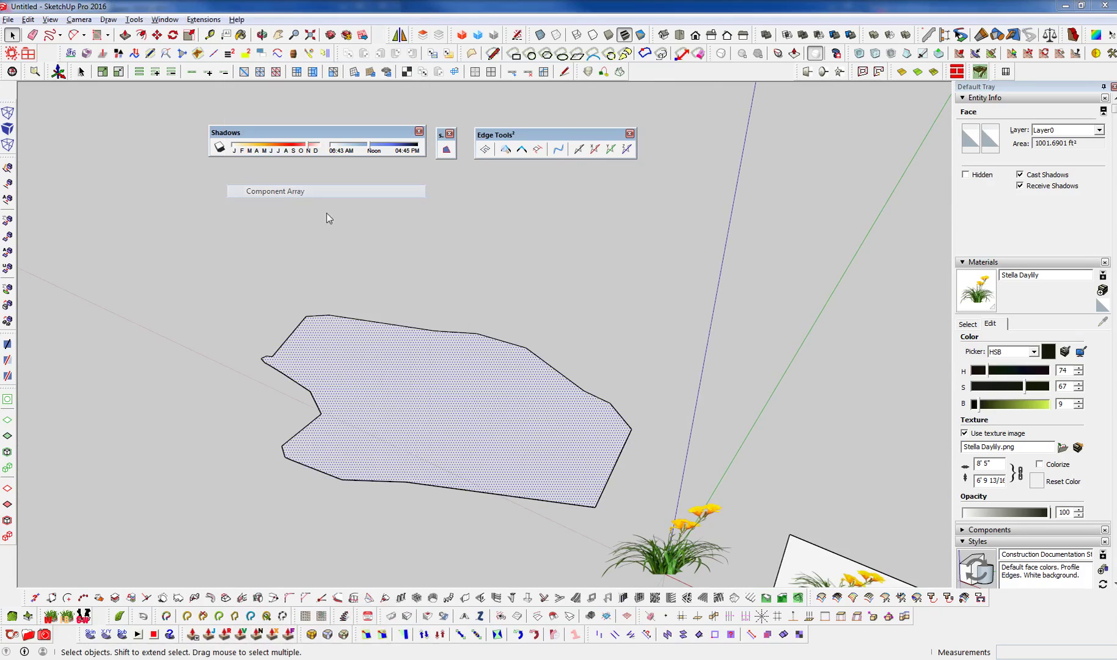
pyautogui.write('36')
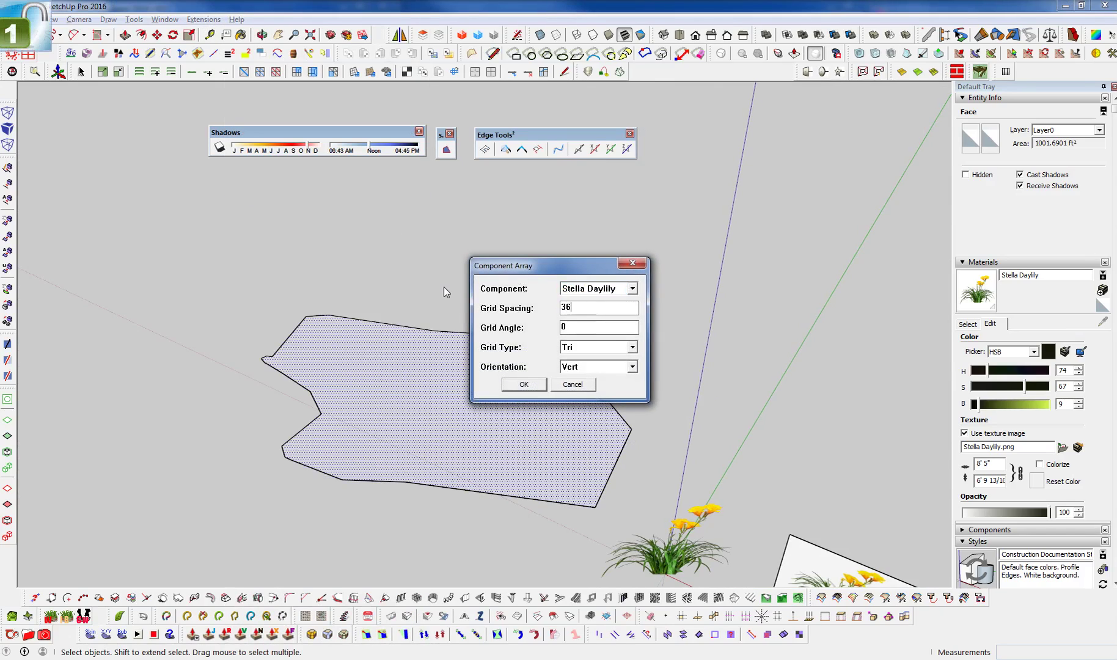
pyautogui.click(525, 385)
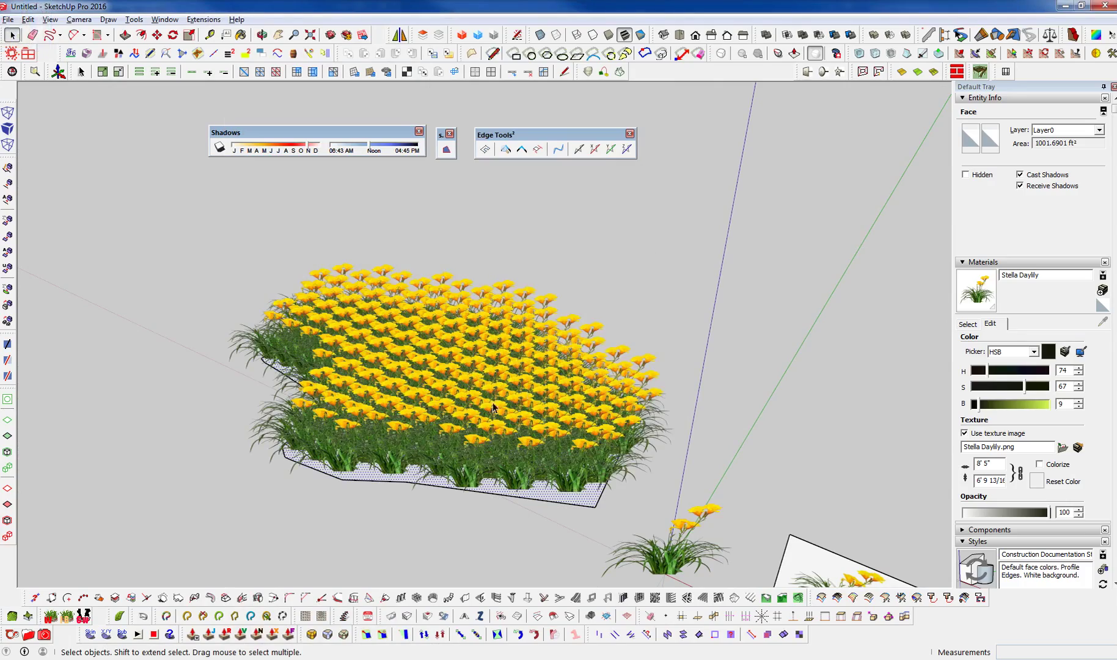
# Randomly scale all daylily copies on the bed about their Axis with min scale factor 0.5, max 1 and rotation 0.
pyautogui.scroll(2, 460, 422)
pyautogui.moveTo(460, 423); pyautogui.dragTo(543, 251, button='middle')
pyautogui.scroll(-3, 648, 306)
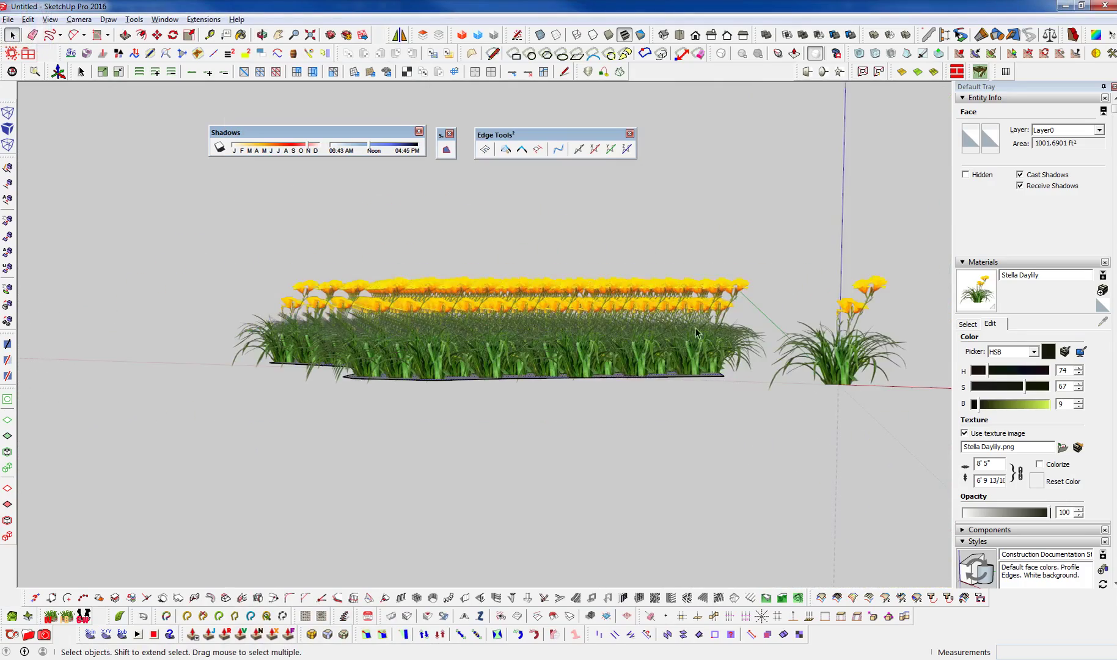
pyautogui.moveTo(676, 324); pyautogui.dragTo(212, 285)
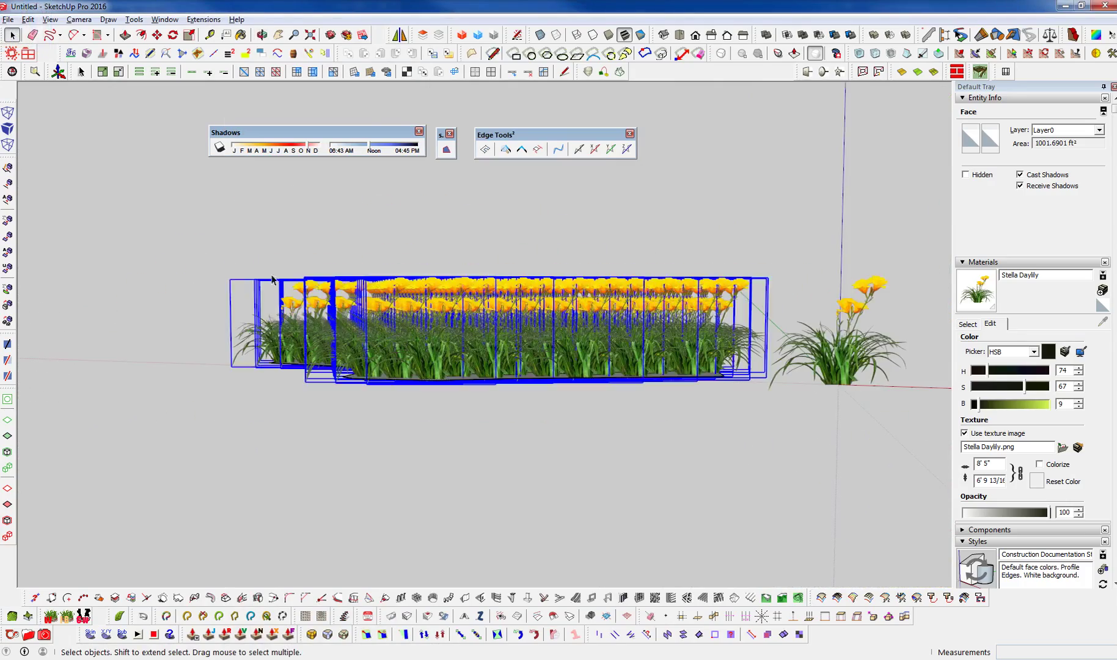
pyautogui.click(197, 19)
pyautogui.moveTo(324, 178)
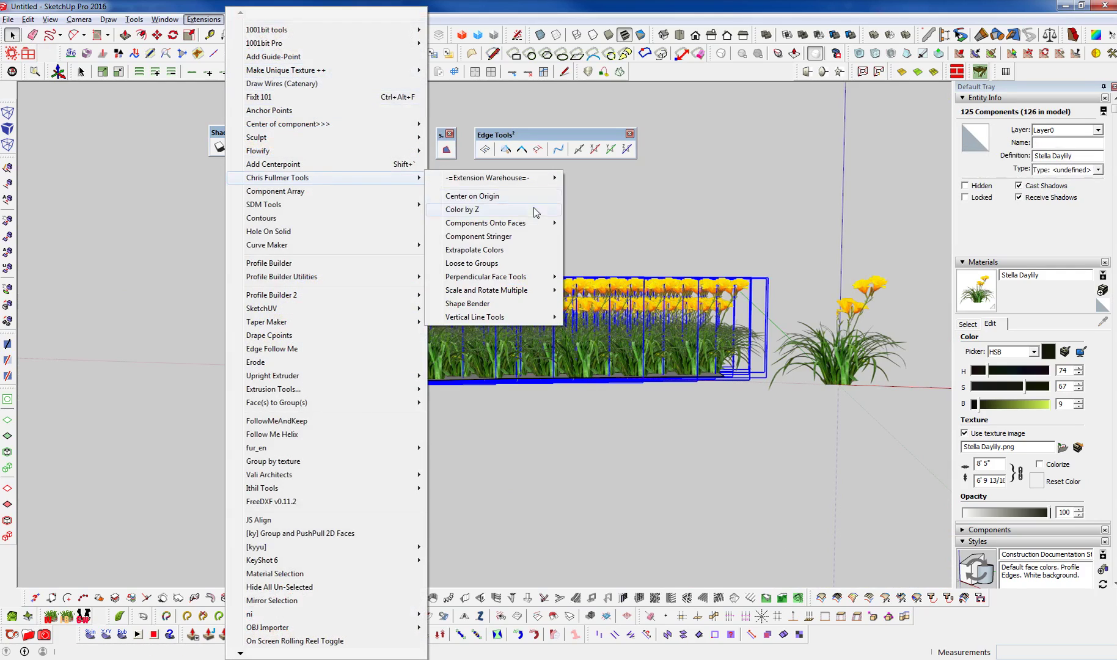
pyautogui.moveTo(523, 292)
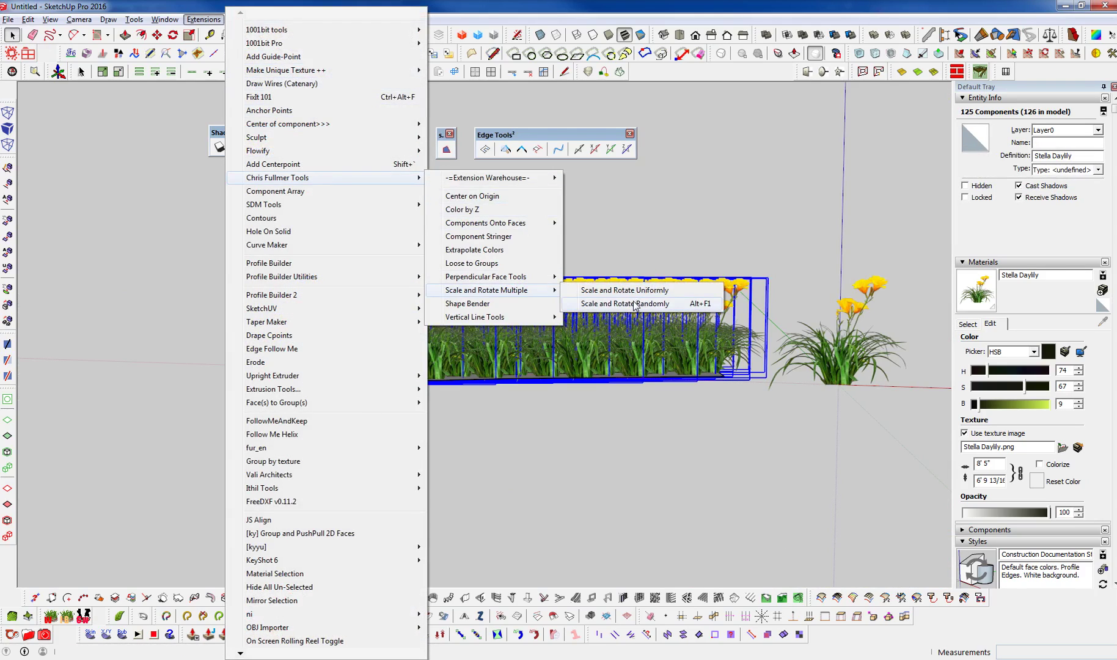
pyautogui.click(635, 303)
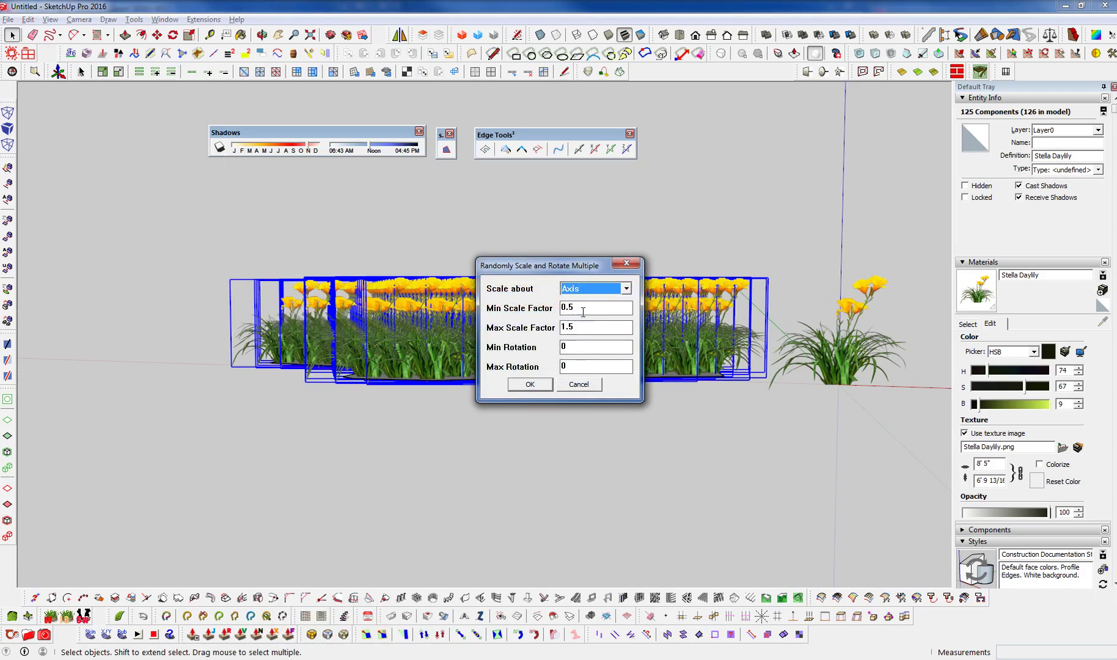
pyautogui.moveTo(582, 325); pyautogui.dragTo(529, 334)
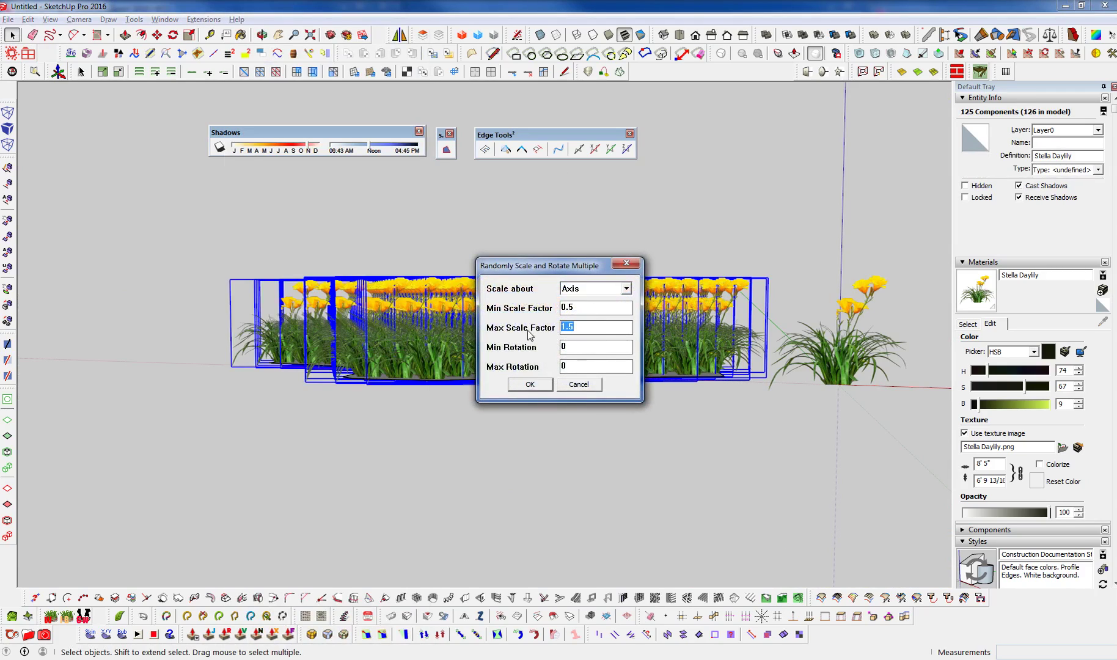
pyautogui.write('1')
pyautogui.click(530, 384)
# Try the Faster transparency quality in the style's face settings on a close-up of the flowers, and return it to Medium.
pyautogui.moveTo(596, 395)
pyautogui.mouseDown(button='middle')
pyautogui.moveTo(538, 333)
pyautogui.moveTo(520, 346)
pyautogui.moveTo(1033, 383)
pyautogui.moveTo(709, 426)
pyautogui.mouseUp(button='middle')
pyautogui.scroll(3, 520, 346)
pyautogui.scroll(5, 520, 346)
pyautogui.scroll(-5, 574, 354)
pyautogui.scroll(6, 709, 426)
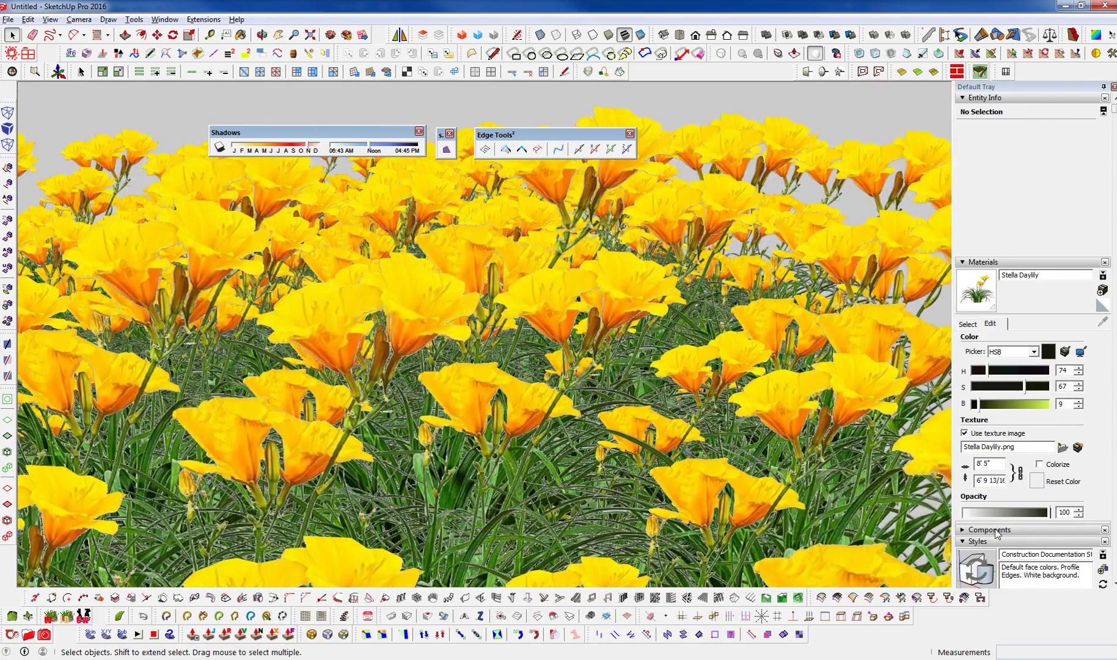
pyautogui.scroll(-5, 1021, 522)
pyautogui.click(979, 327)
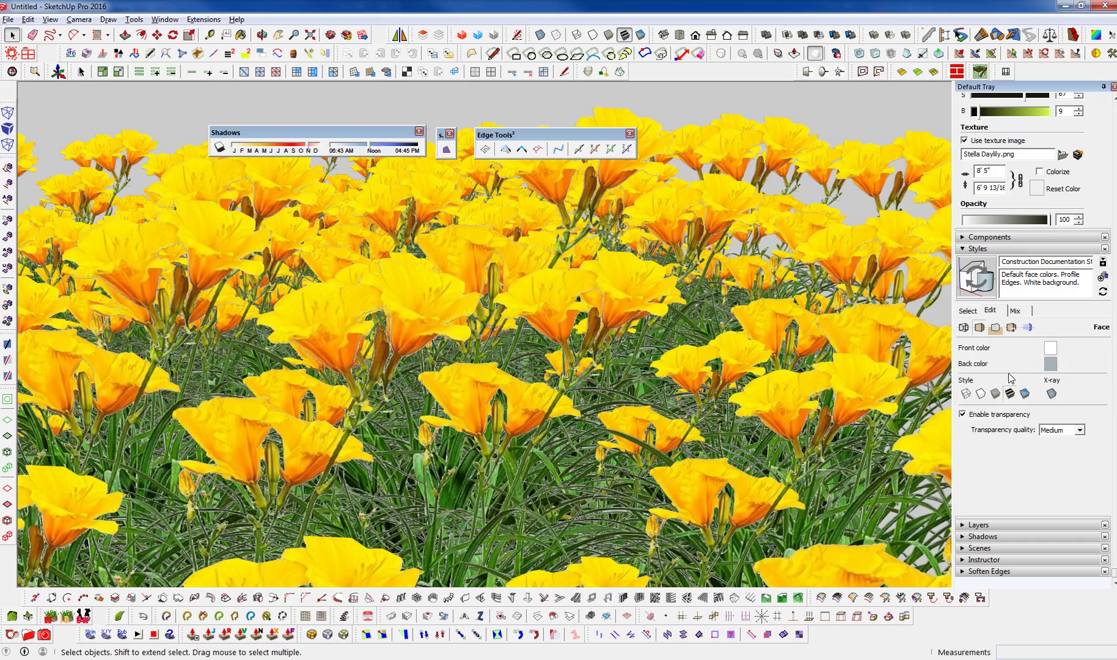
pyautogui.click(1080, 431)
pyautogui.click(1050, 441)
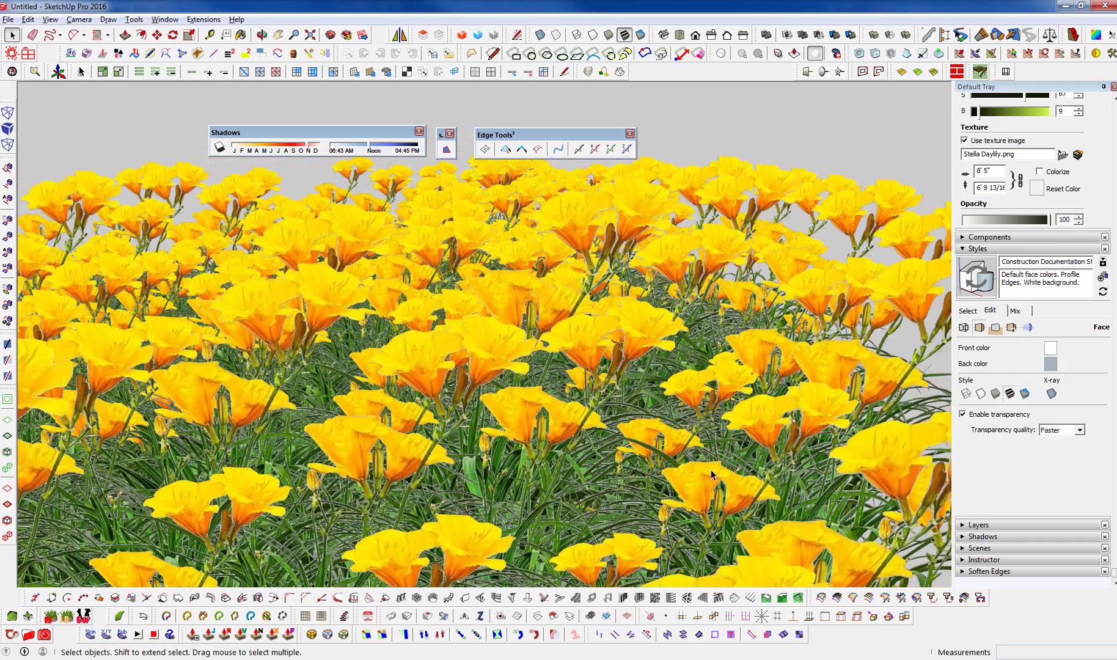
pyautogui.click(1080, 430)
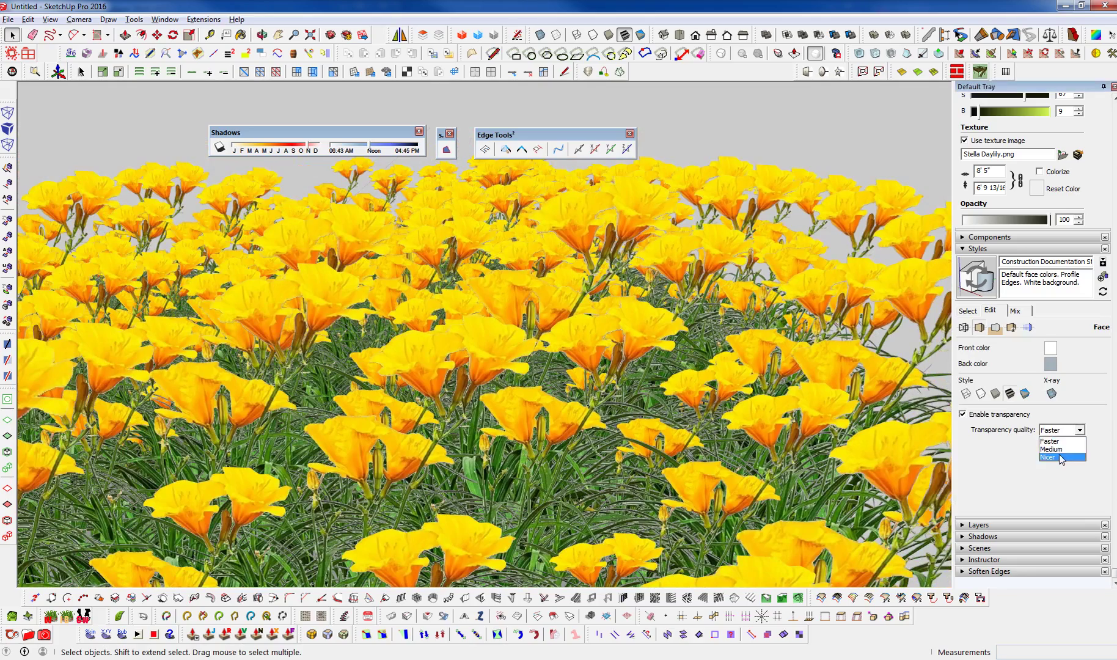
pyautogui.click(1080, 430)
pyautogui.click(1052, 445)
# Frame a low close-up across the daylilies and set the Thea camera's focus distance on a flower in the middle of the bed.
pyautogui.moveTo(553, 385); pyautogui.dragTo(516, 369, button='middle')
pyautogui.moveTo(692, 360)
pyautogui.mouseDown(button='middle')
pyautogui.moveTo(645, 370)
pyautogui.moveTo(717, 385)
pyautogui.moveTo(702, 374)
pyautogui.mouseUp(button='middle')
pyautogui.scroll(1, 716, 385)
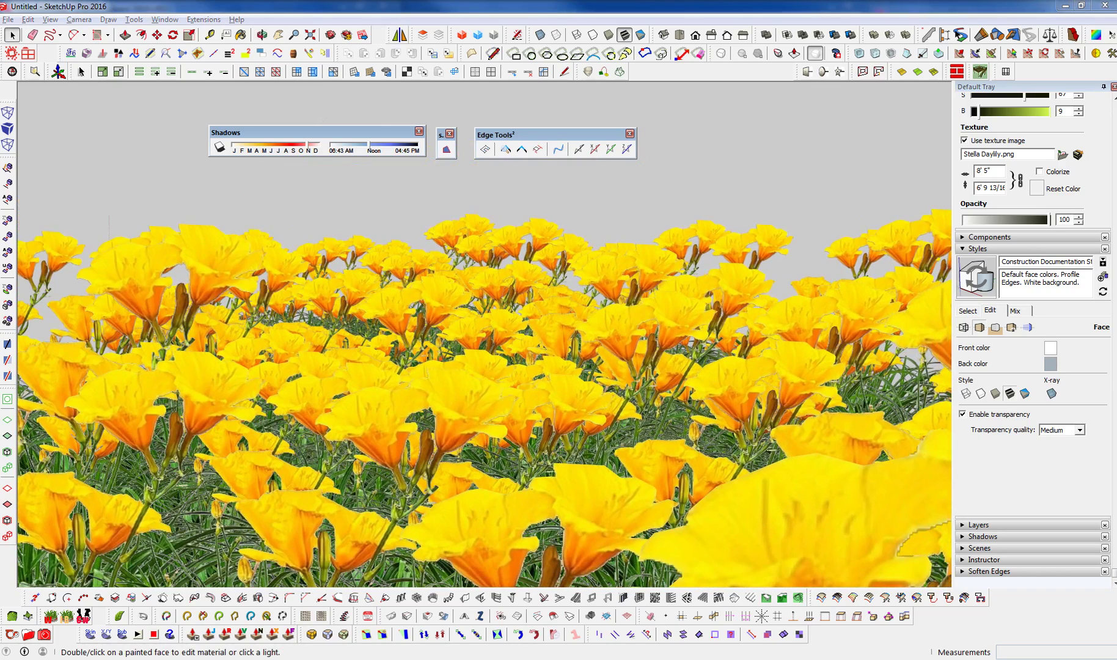
pyautogui.moveTo(733, 225); pyautogui.dragTo(862, 168)
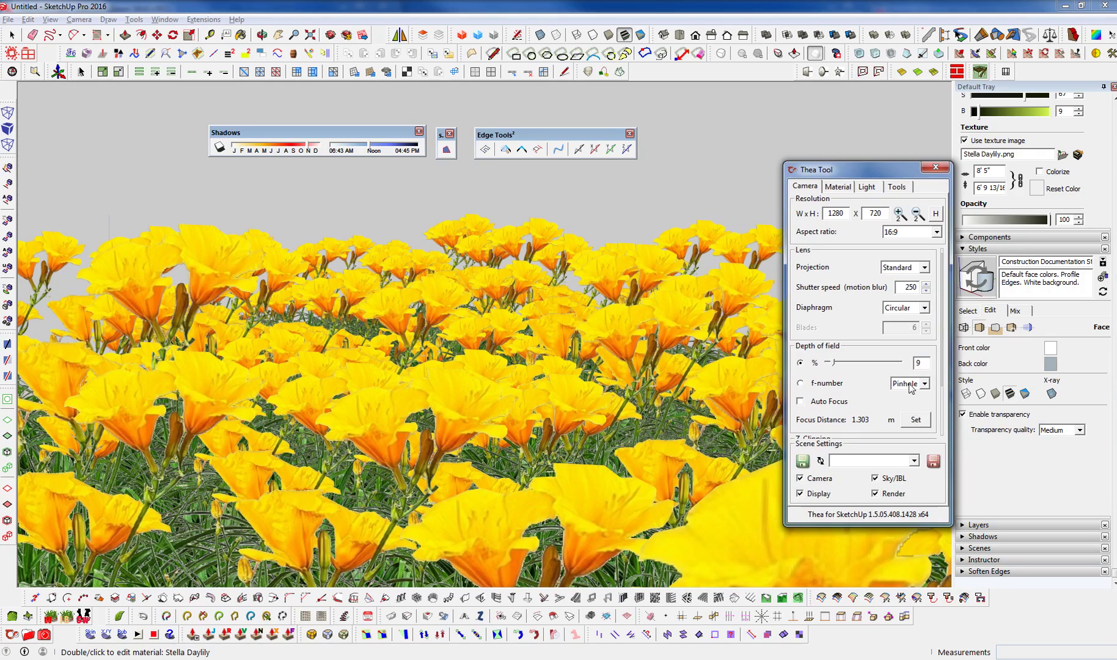
pyautogui.click(915, 422)
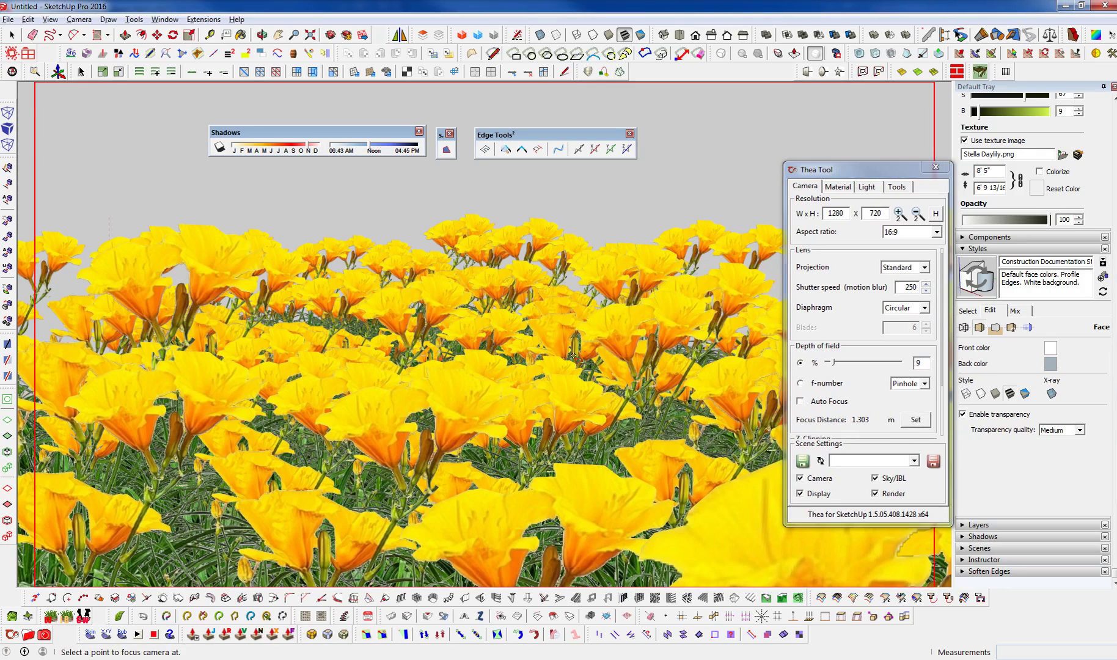
pyautogui.click(487, 358)
pyautogui.moveTo(879, 171); pyautogui.dragTo(1116, 171)
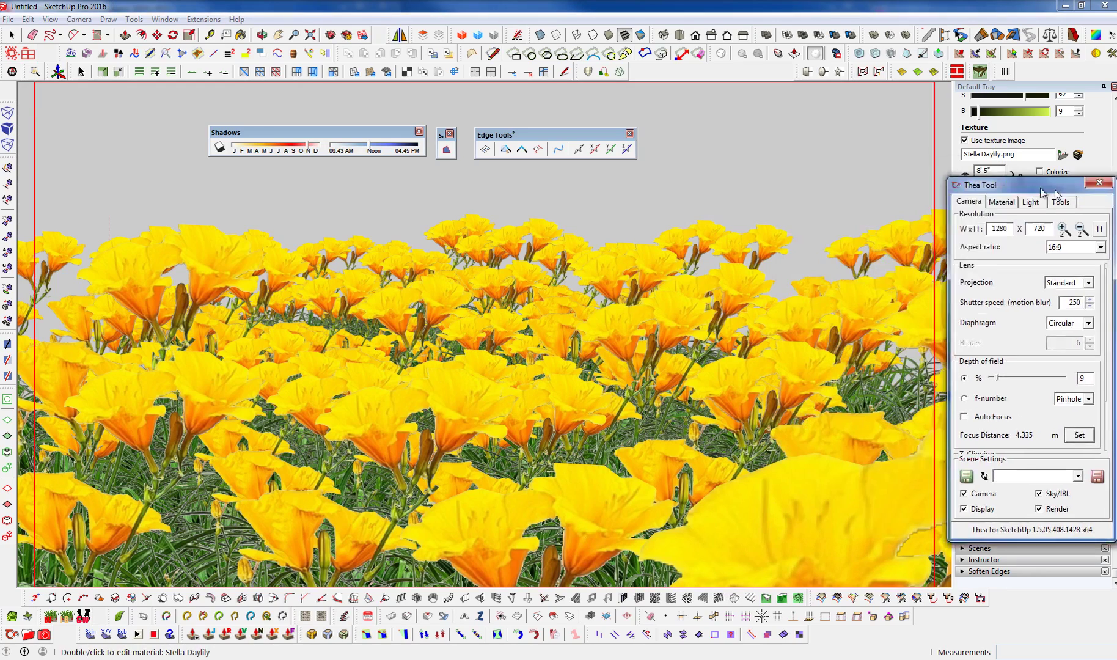